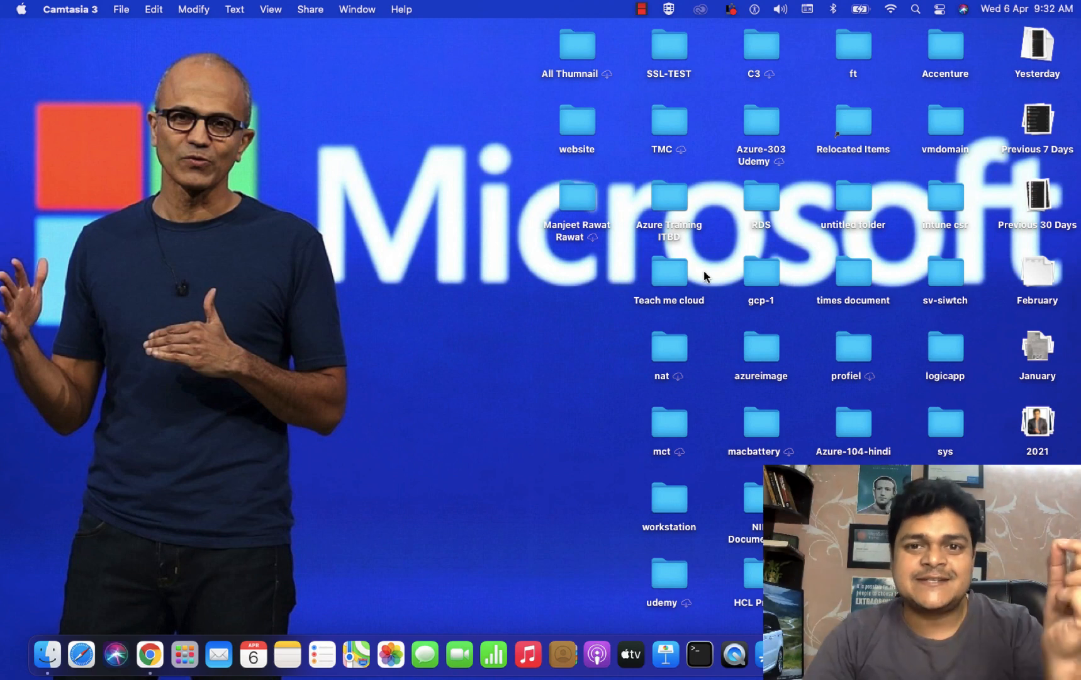
- Switch to OneNote and draw a green computer labelled "EC2" below the AWS Compute heading with the 0.5 mm pen
key(ctrl+Right)
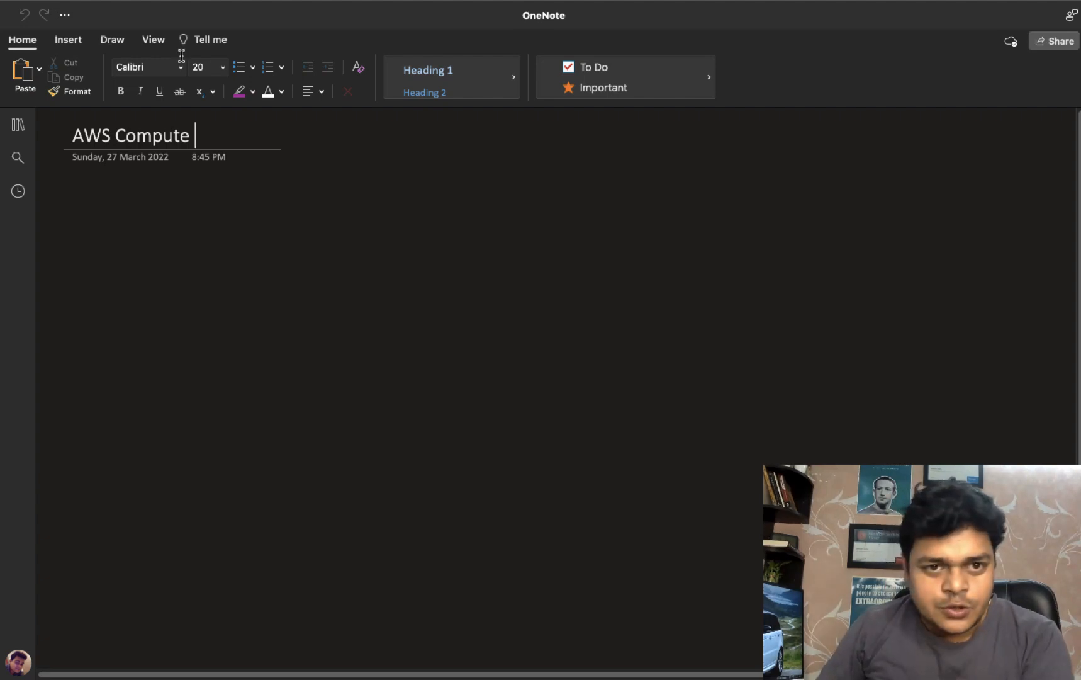
click(112, 39)
click(343, 77)
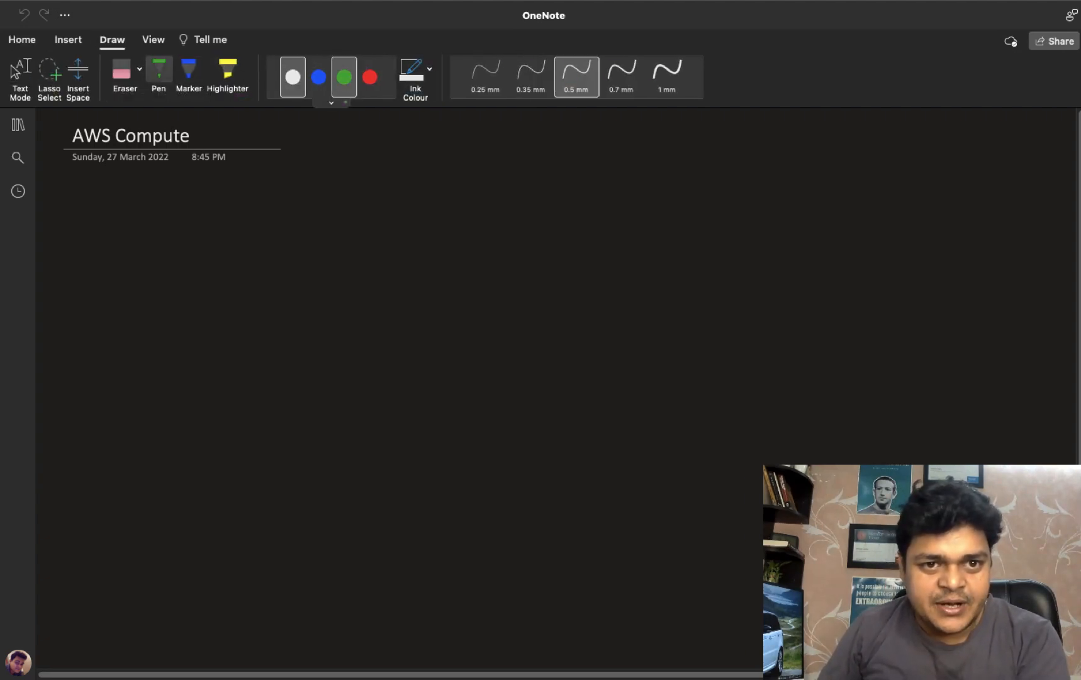
mouse_move(292, 232)
mouse_down()
mouse_move(293, 271)
mouse_move(339, 277)
mouse_move(290, 272)
mouse_move(321, 284)
mouse_move(306, 288)
mouse_move(300, 334)
mouse_up()
drag(287, 322, 301, 310)
drag(318, 314, 307, 329)
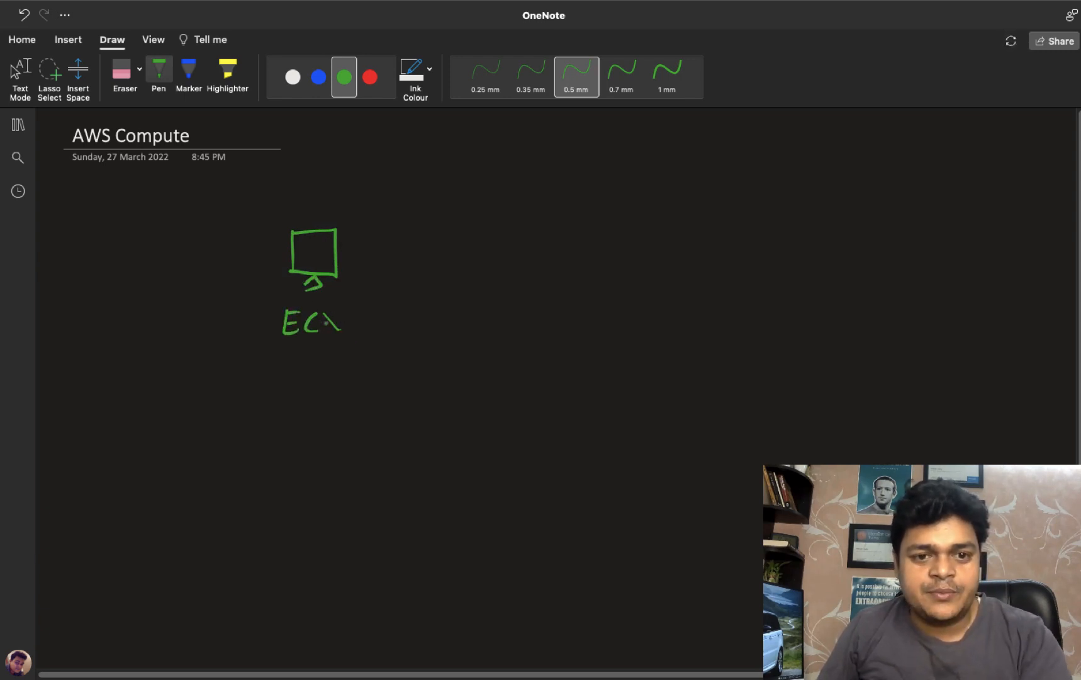
key(super+z)
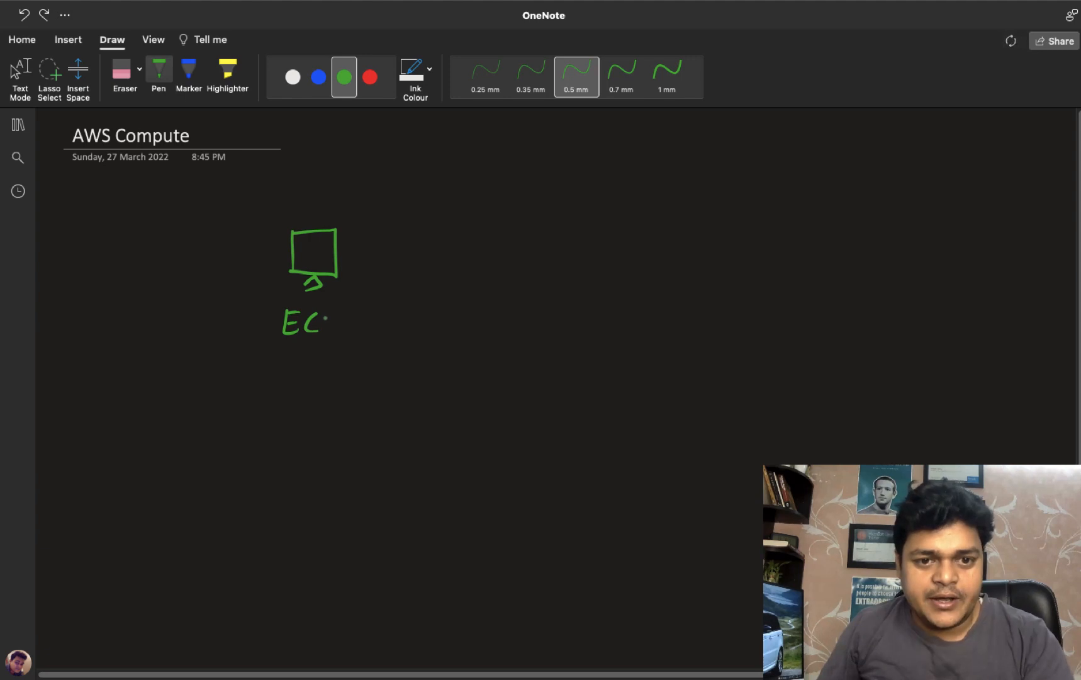
drag(326, 316, 341, 332)
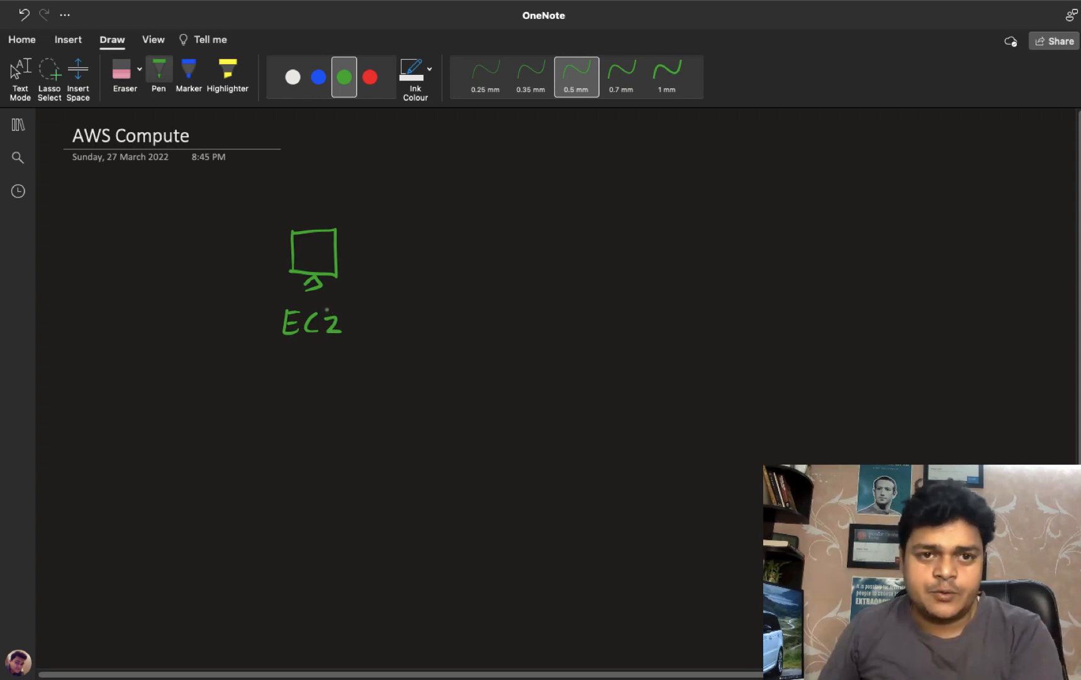
- Draw a red arrow from the EC2 computer to the word "Snapshot" enclosed in a rectangle
click(371, 76)
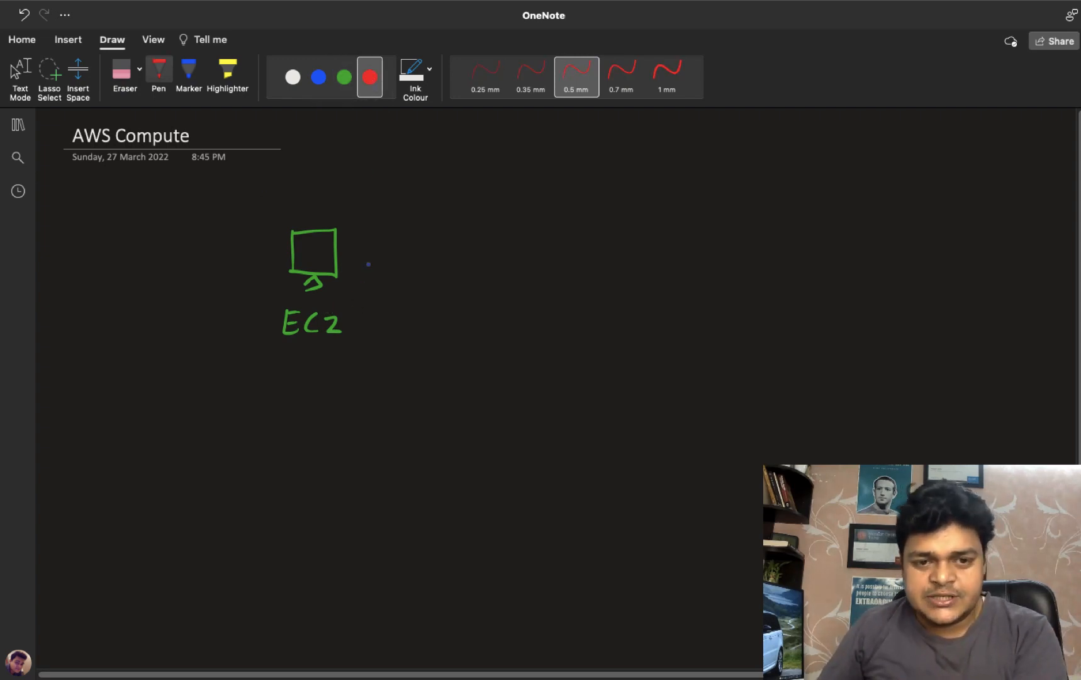
drag(357, 258, 547, 271)
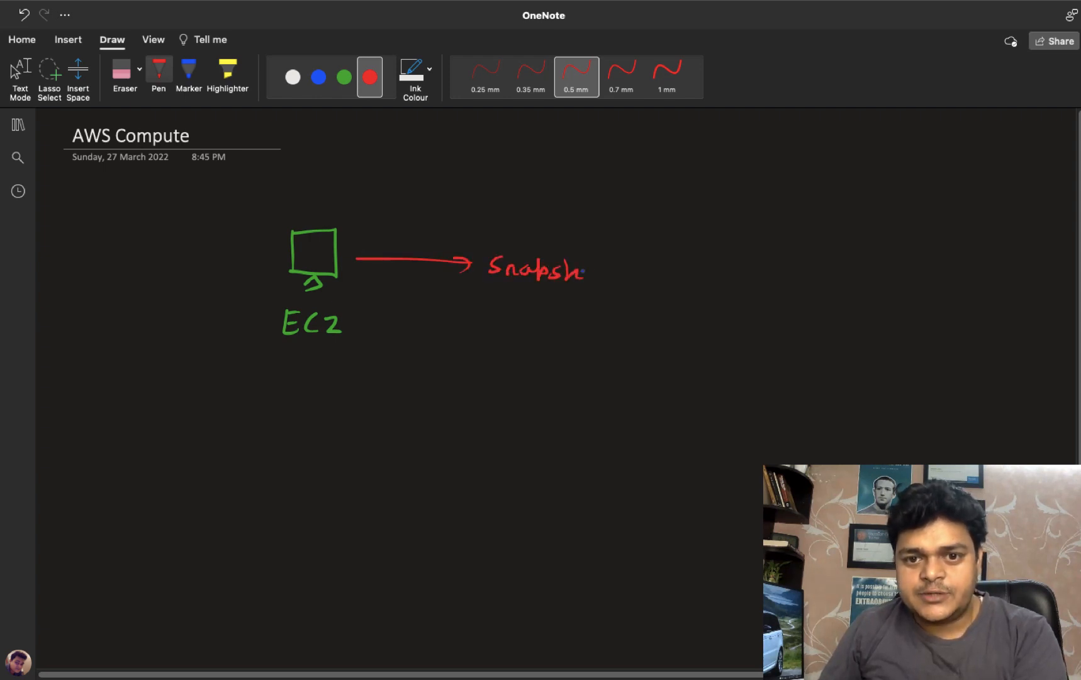
mouse_move(482, 291)
mouse_down()
mouse_move(481, 248)
mouse_move(589, 246)
mouse_move(618, 288)
mouse_move(482, 291)
mouse_up()
- Draw two blue arrows branching from the Snapshot box, the upper labelled "Disk" and the lower labelled "O.S."
click(318, 77)
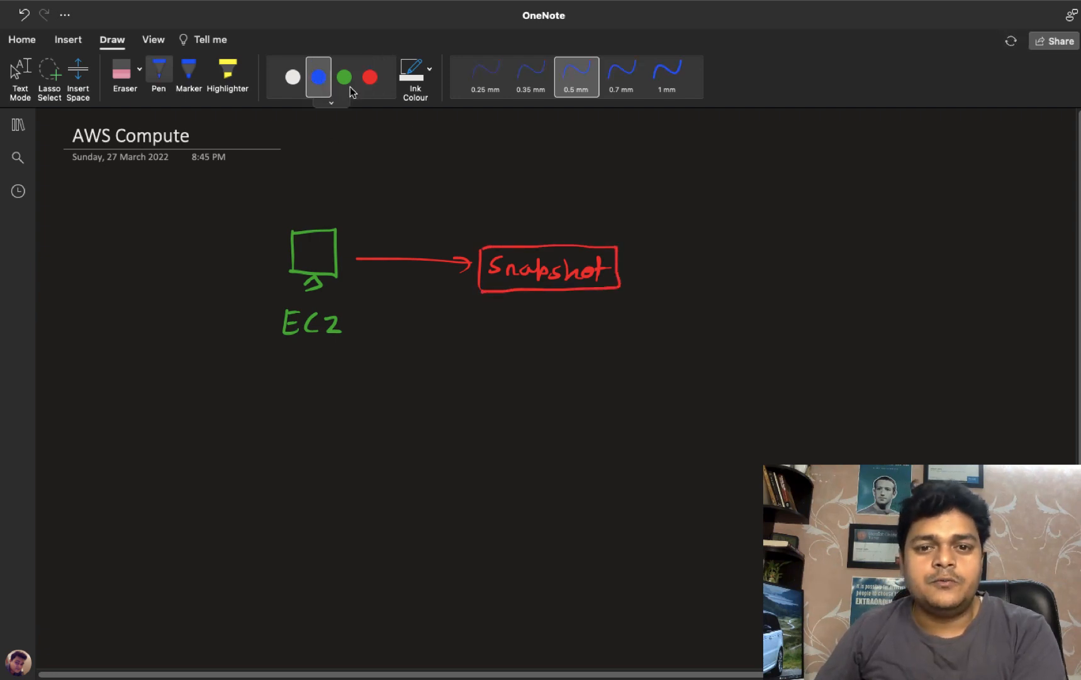
drag(556, 211, 679, 183)
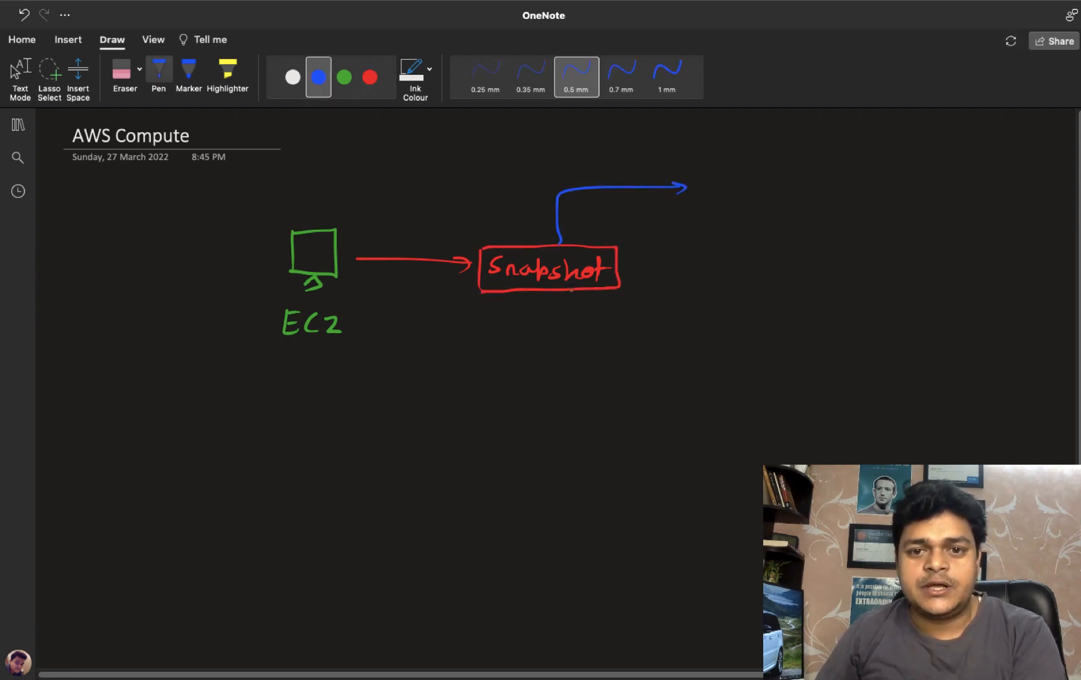
mouse_move(565, 290)
mouse_down()
mouse_move(565, 368)
mouse_move(606, 372)
mouse_up()
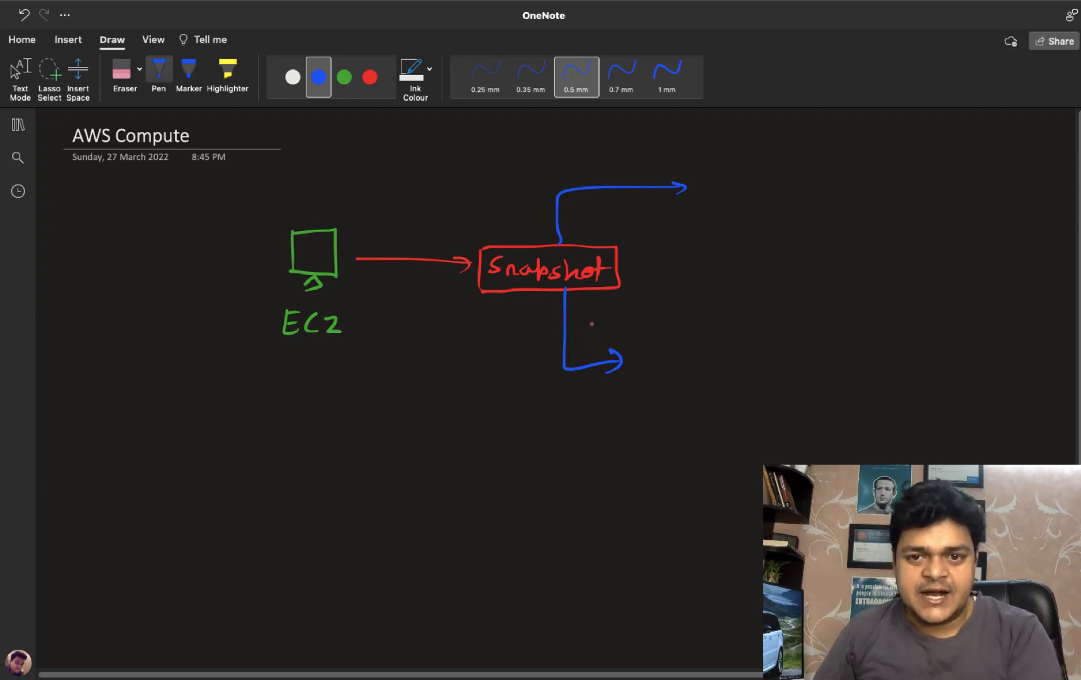
drag(709, 179, 708, 189)
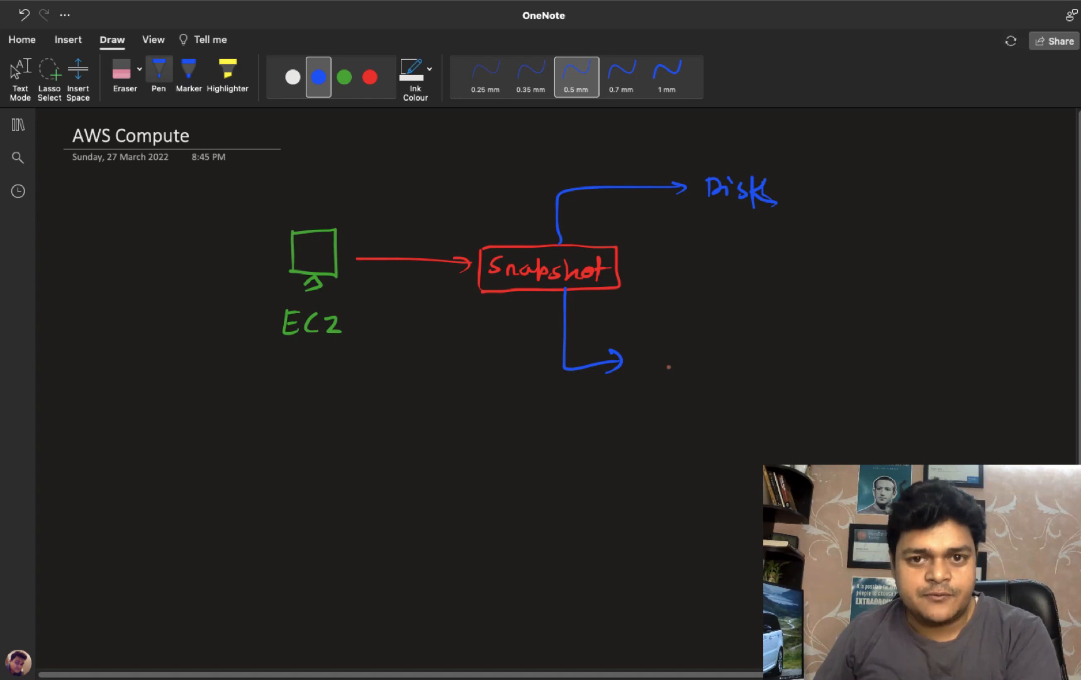
drag(671, 348, 667, 356)
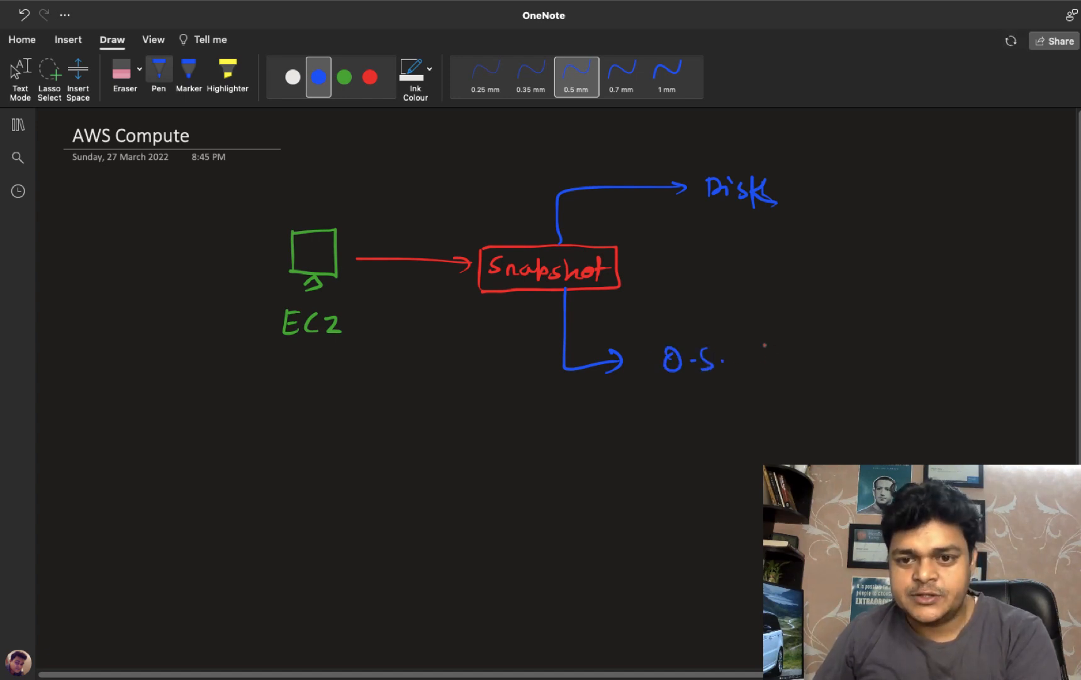
- Handwrite "(Template | My AMI)" in blue beside the O.S. label and leave pen mode
drag(770, 342, 777, 375)
mouse_move(793, 349)
mouse_down()
mouse_move(794, 371)
mouse_move(839, 365)
mouse_up()
mouse_move(843, 356)
mouse_down()
mouse_move(846, 371)
mouse_move(863, 372)
mouse_up()
drag(879, 363, 888, 373)
drag(880, 359, 924, 387)
mouse_move(939, 374)
mouse_down()
mouse_move(946, 357)
mouse_move(974, 382)
mouse_up()
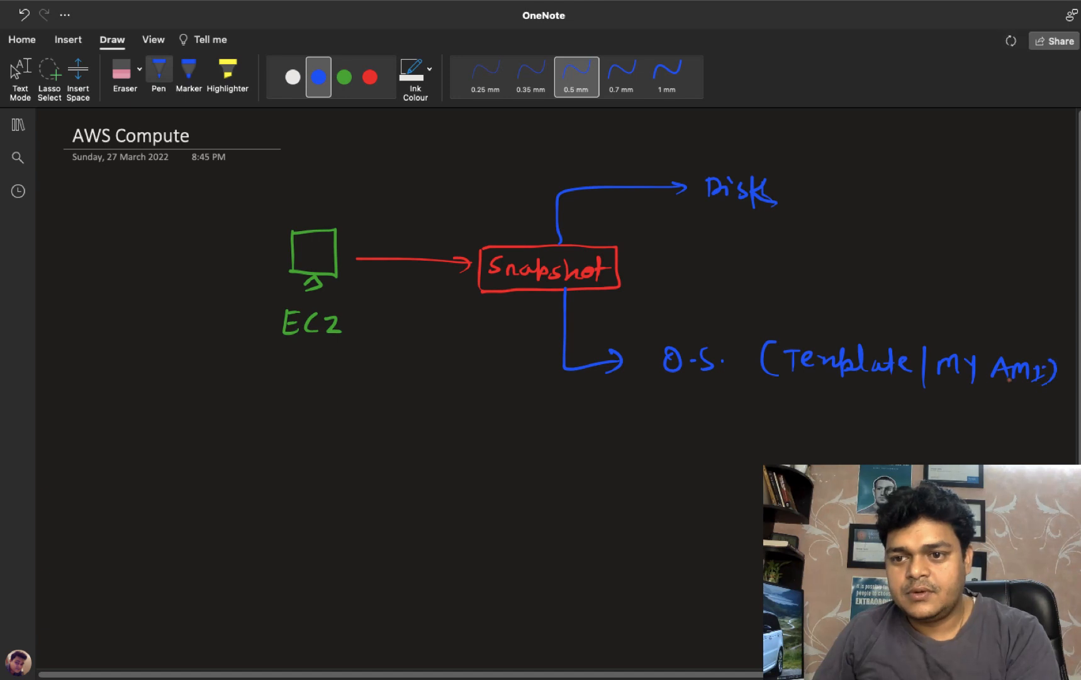
key(Escape)
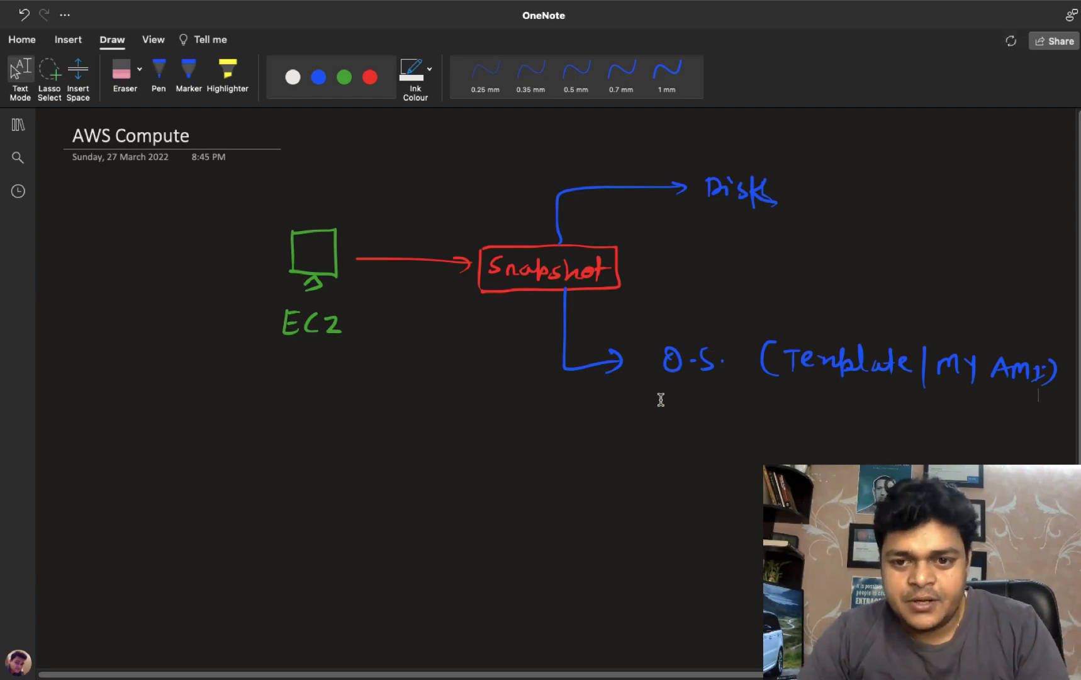
- Switch to the remote Windows server, open Disk Management maximized and check Disk 0
key(ctrl+Right)
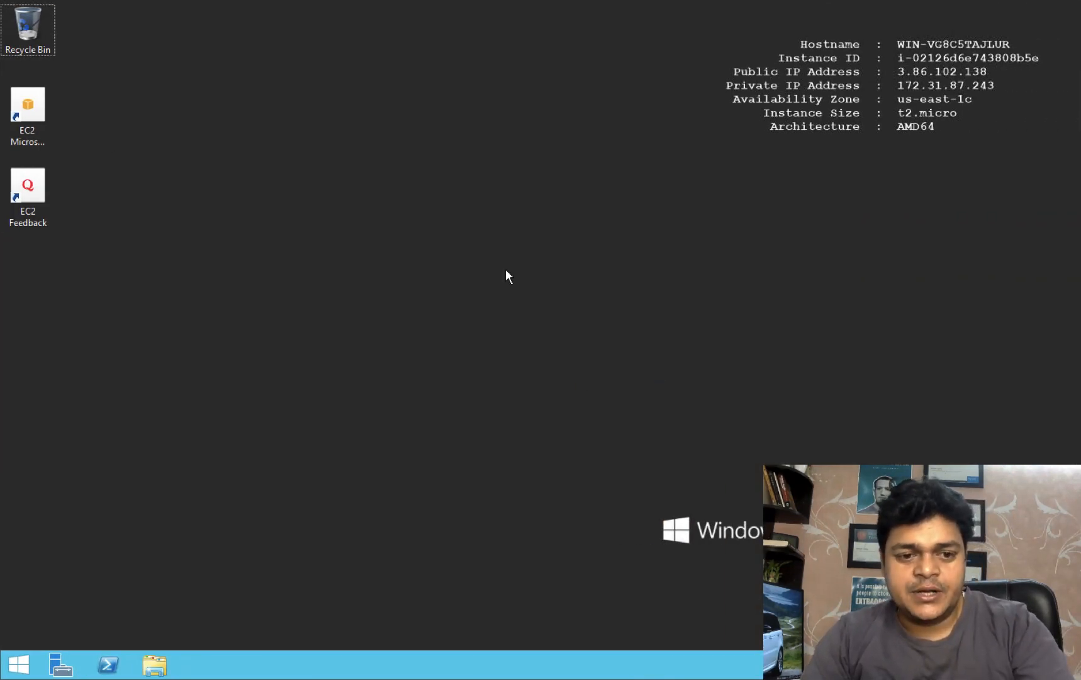
key(super+r)
key(Escape)
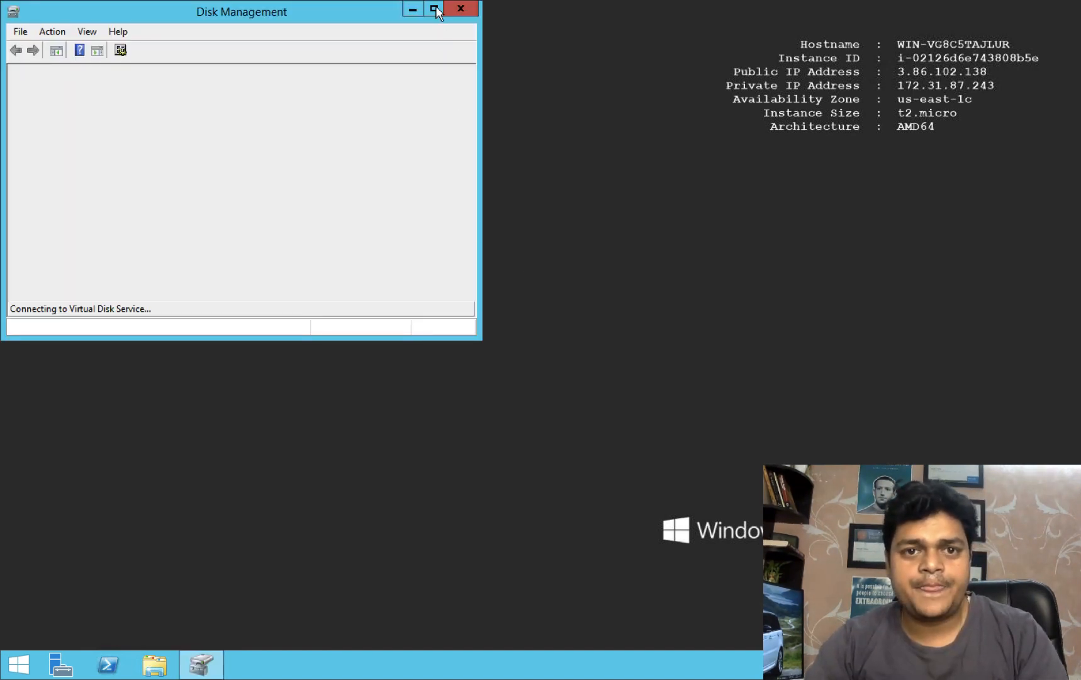
click(434, 8)
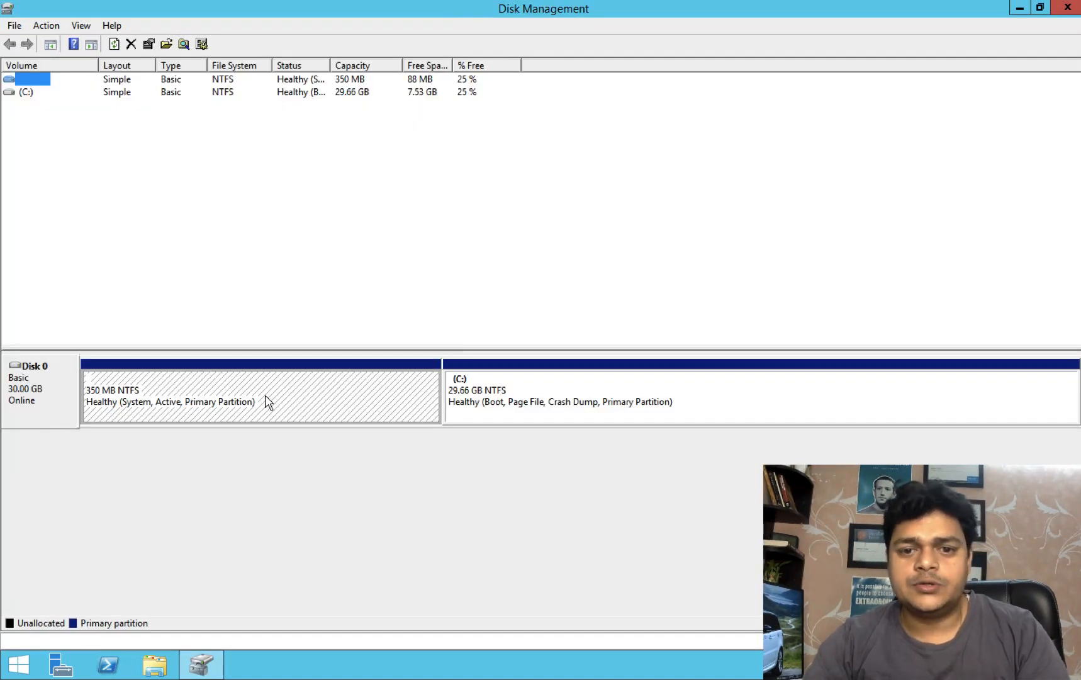
click(42, 410)
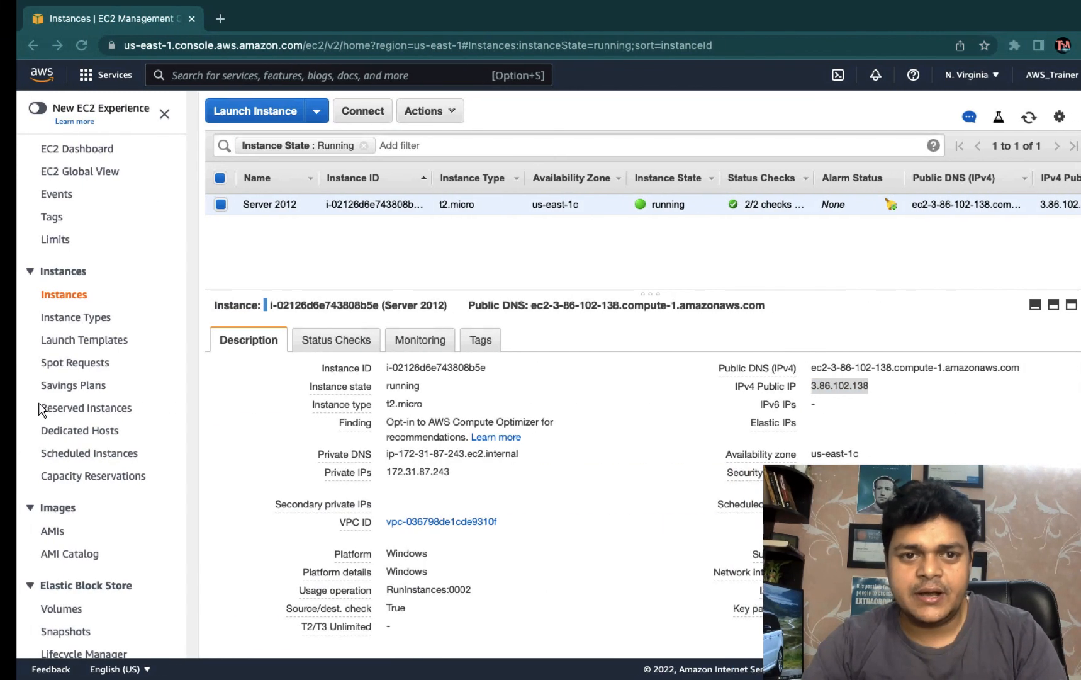
- Review the running instances in the EC2 console and return to the EC2 Dashboard
click(82, 149)
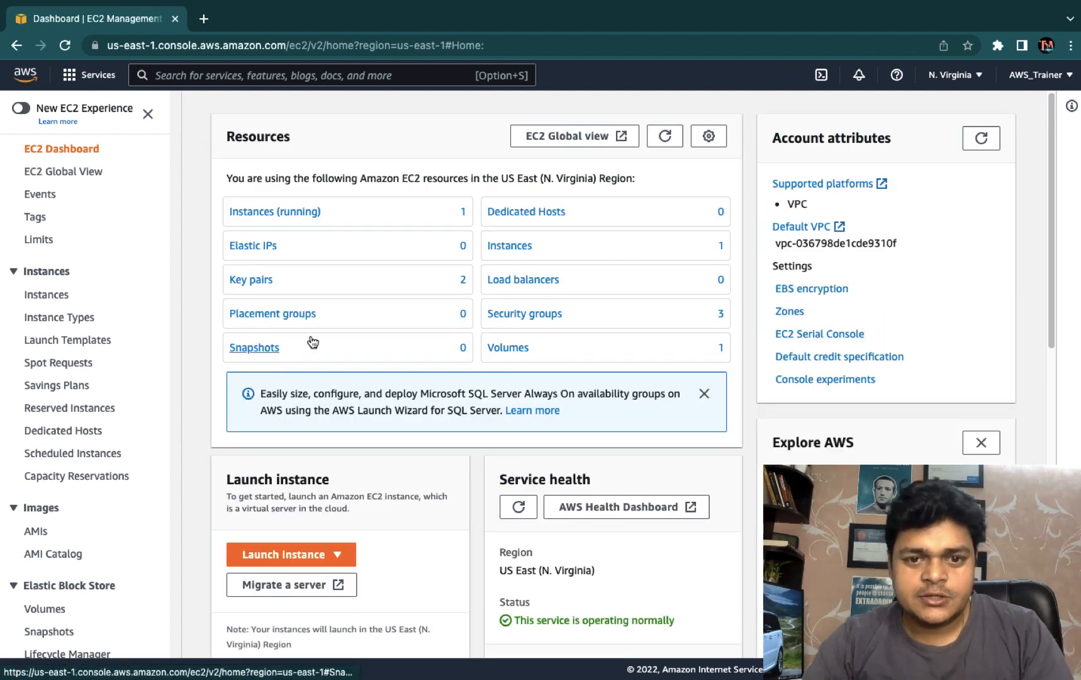
click(311, 214)
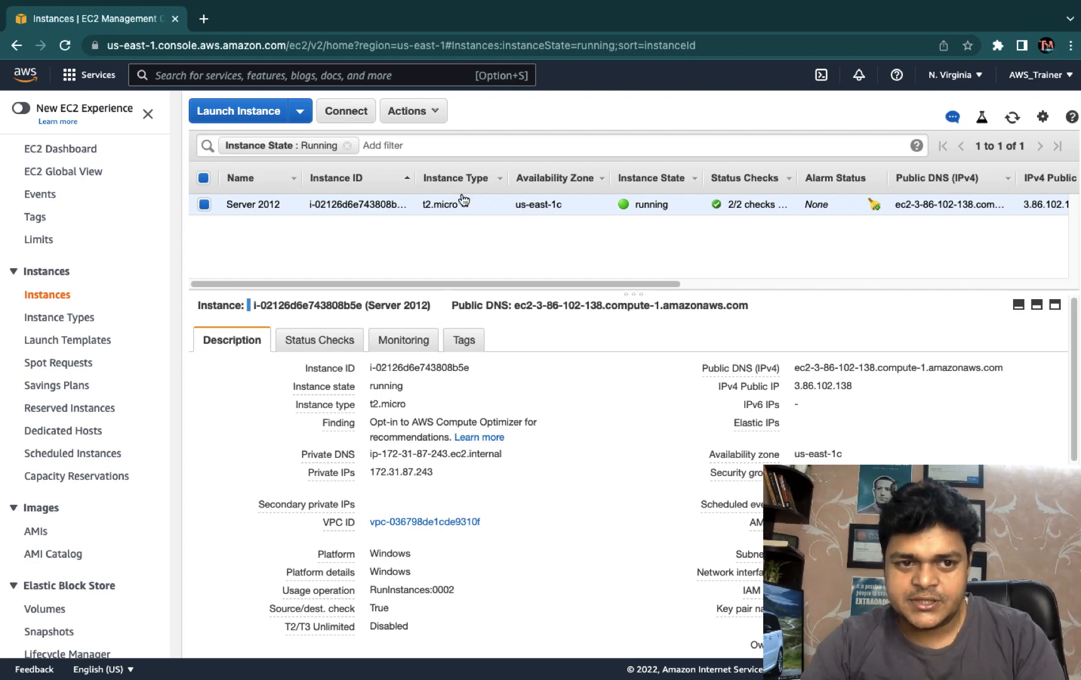
click(68, 148)
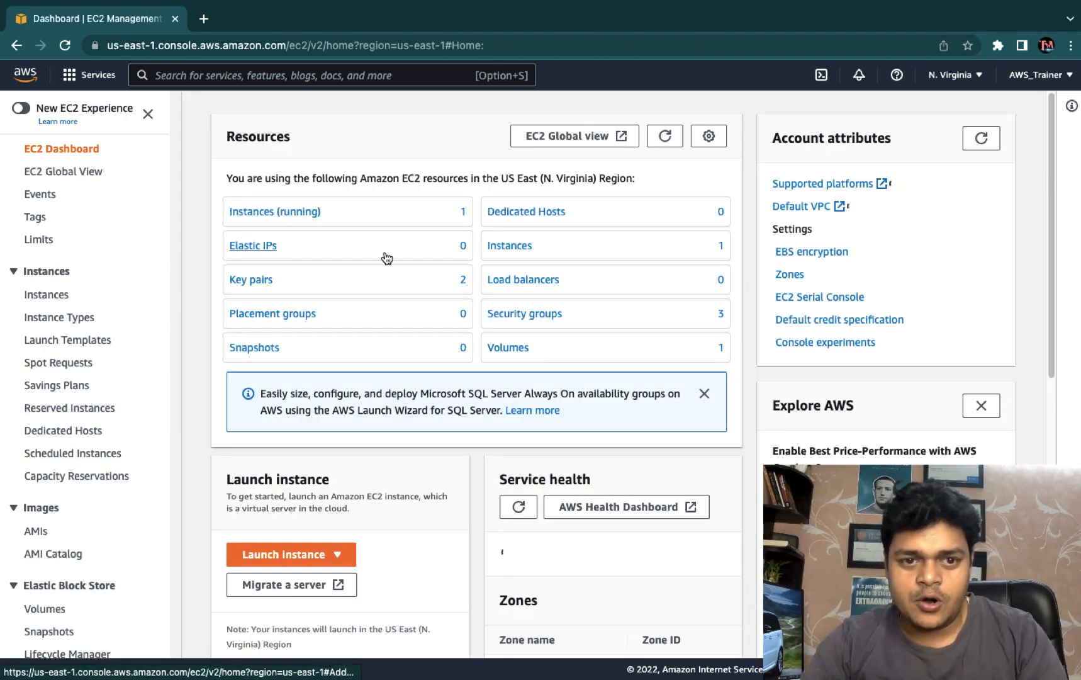
- Create a 10 GiB General Purpose SSD (gp2) volume in availability zone us-east-1c
click(508, 347)
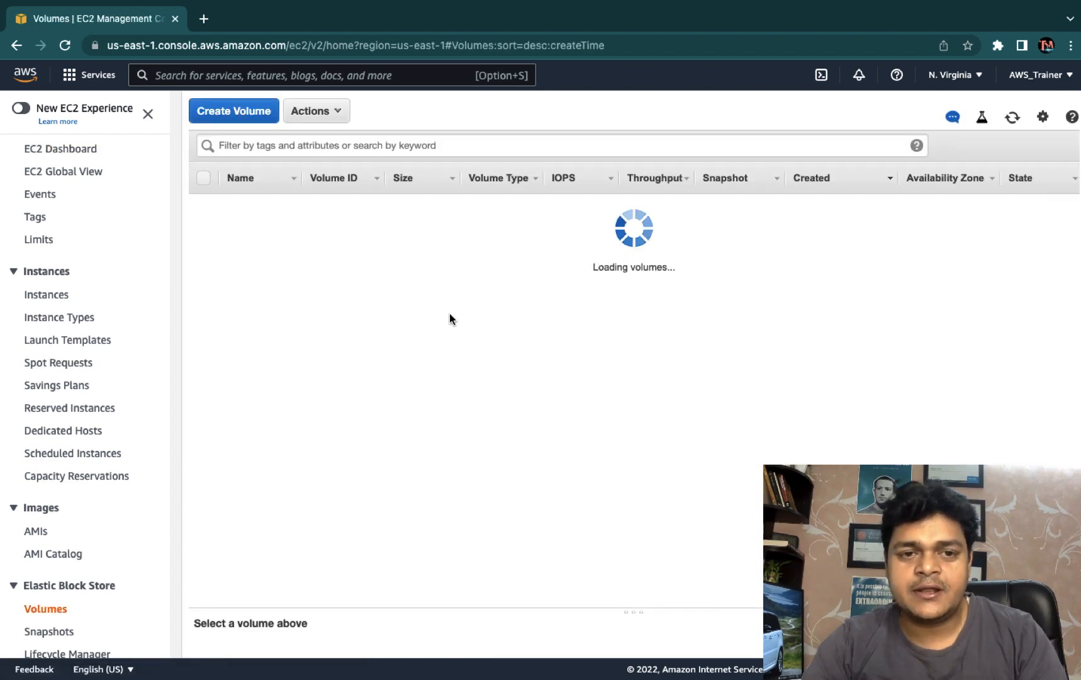
click(230, 113)
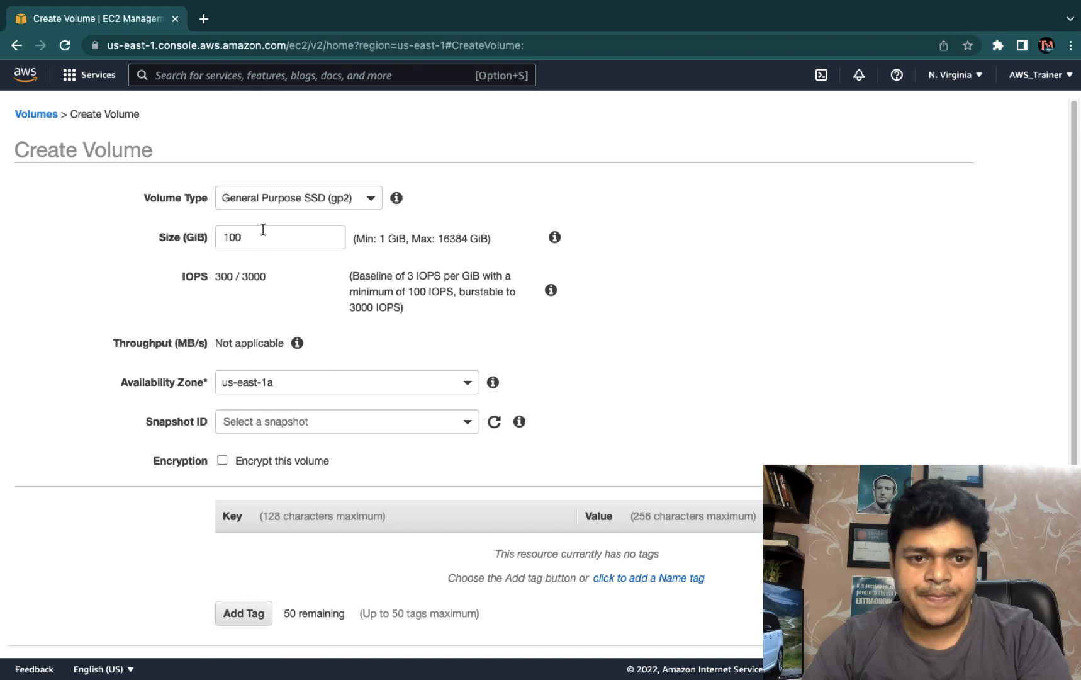
double_click(263, 229)
text(10)
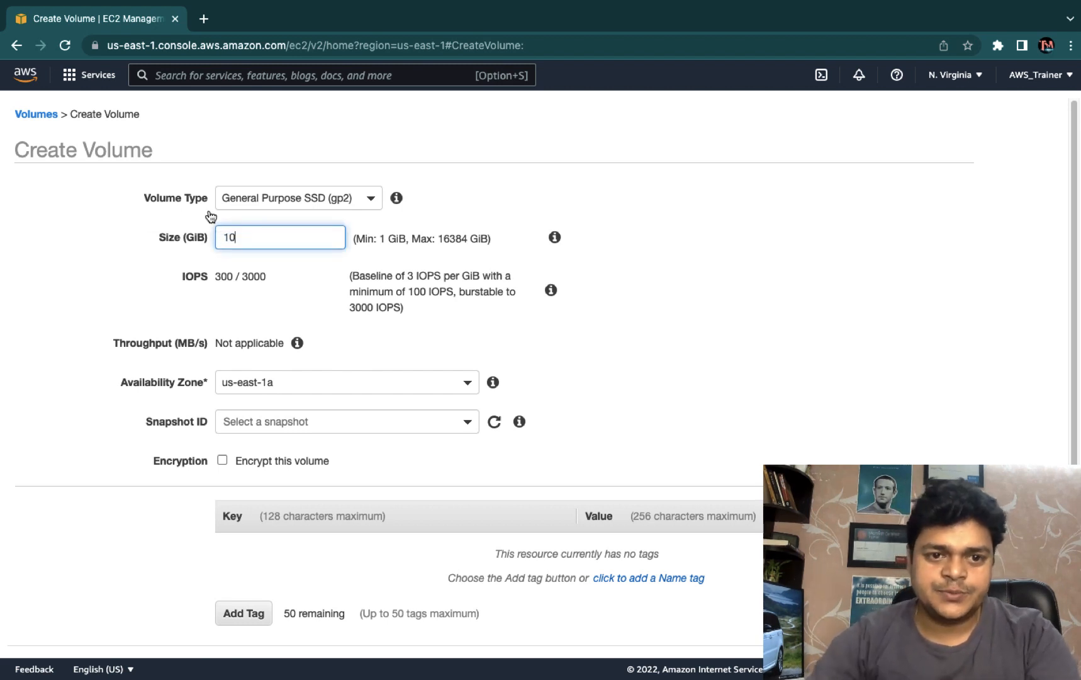
click(327, 383)
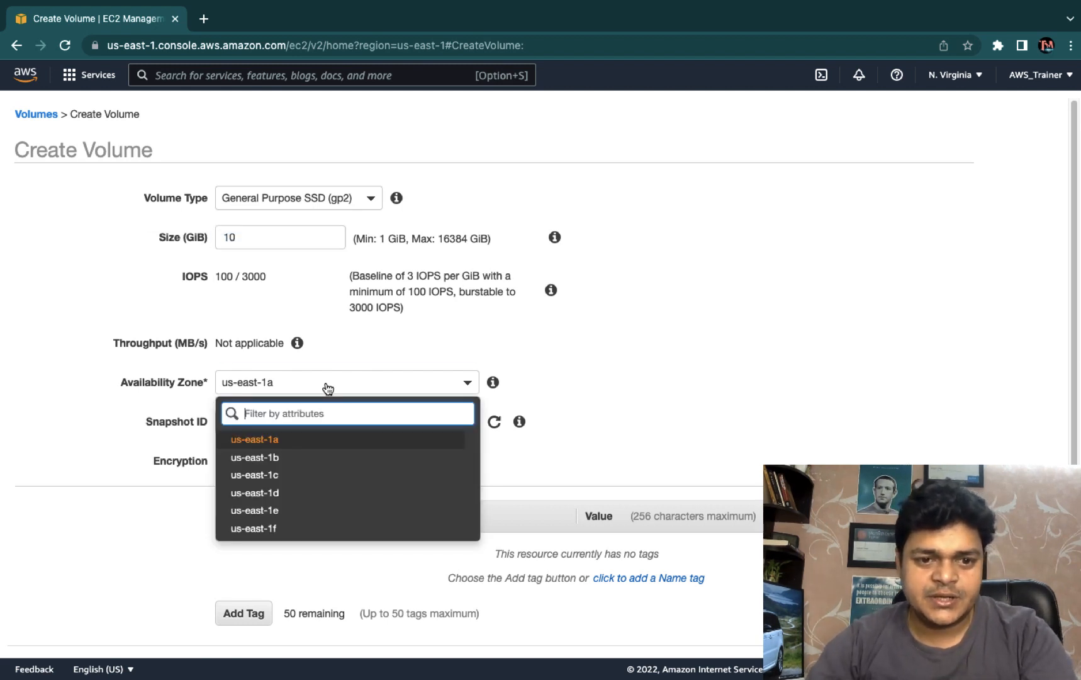
click(277, 475)
scroll(426, 417, down, 1)
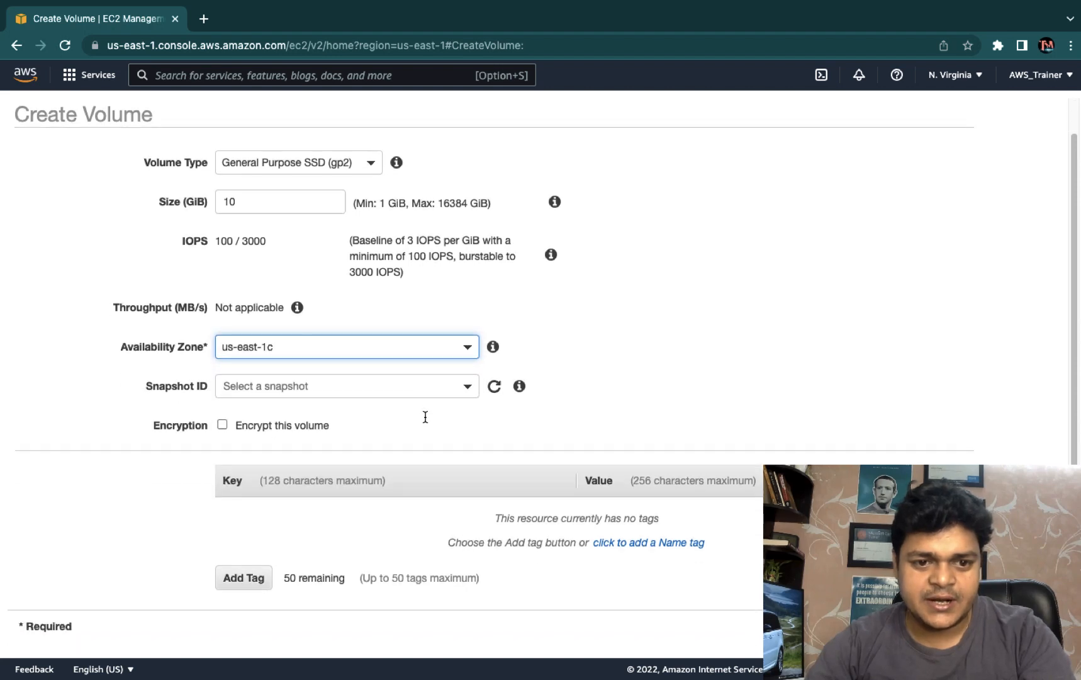
click(941, 626)
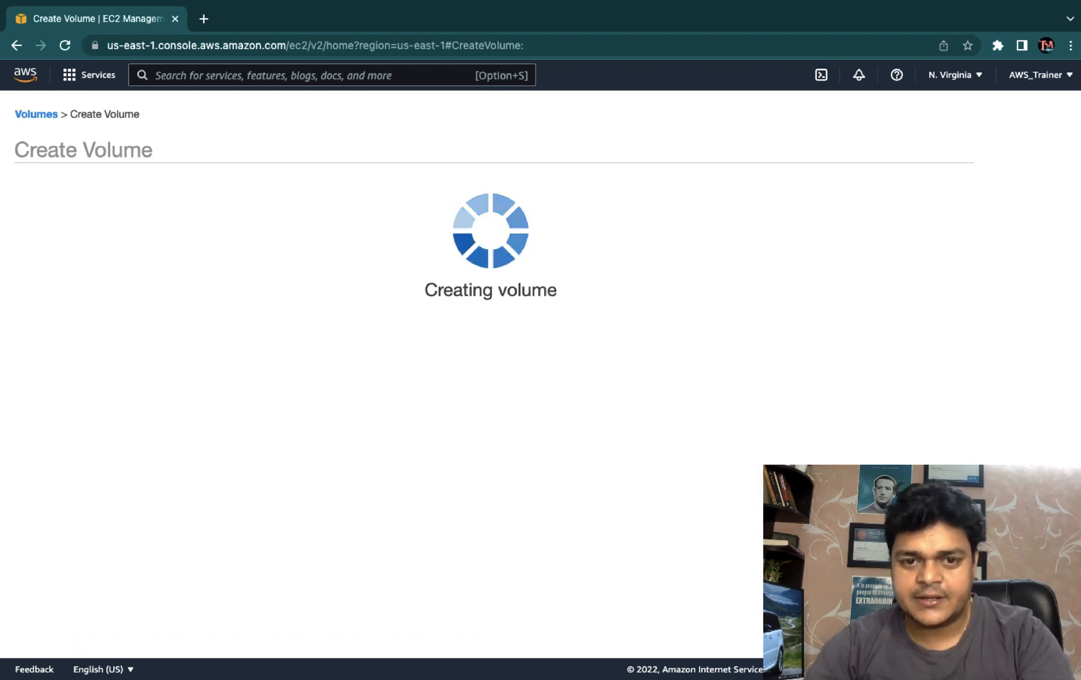
click(698, 285)
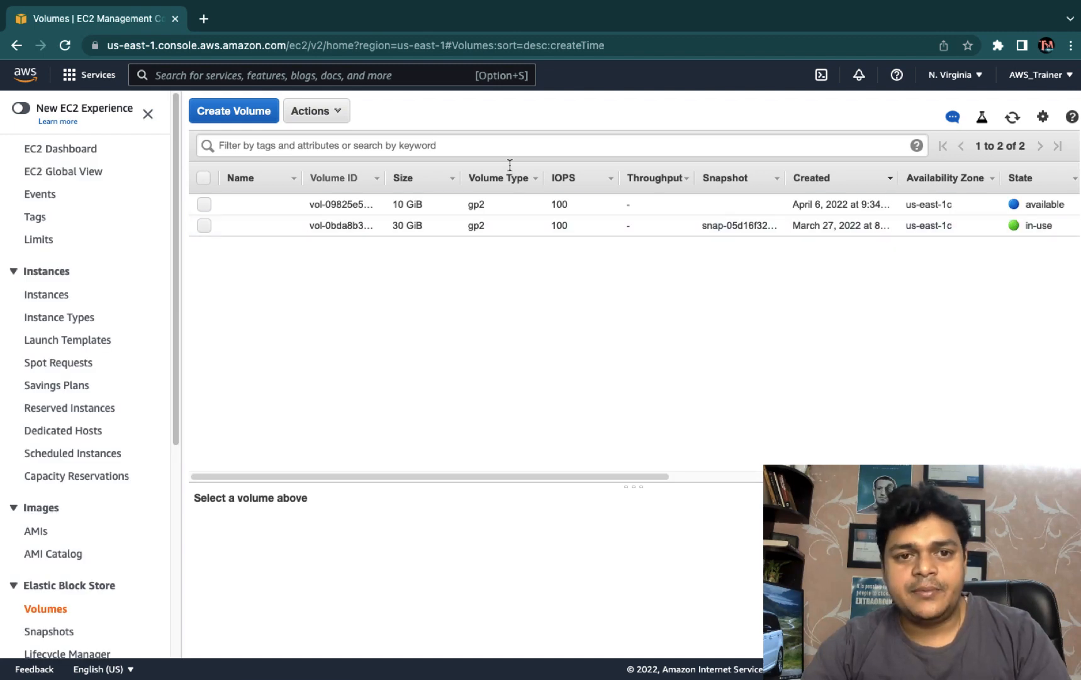
- Attach the new 10 GiB volume to the Server 2012 instance as device xvdf
click(204, 202)
click(321, 112)
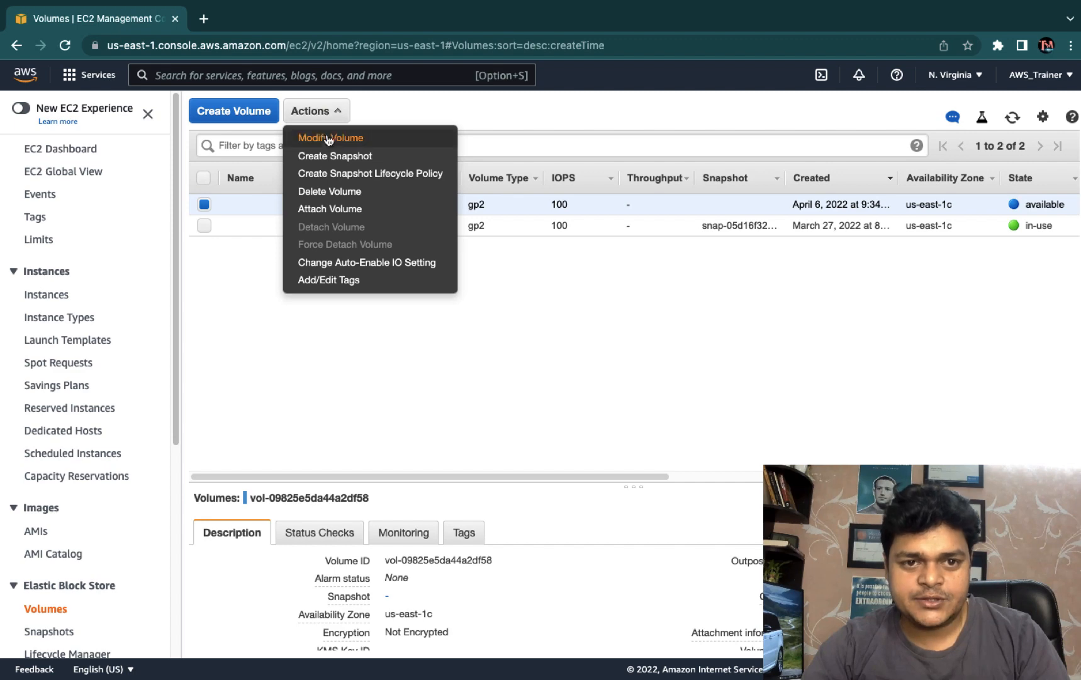
click(321, 209)
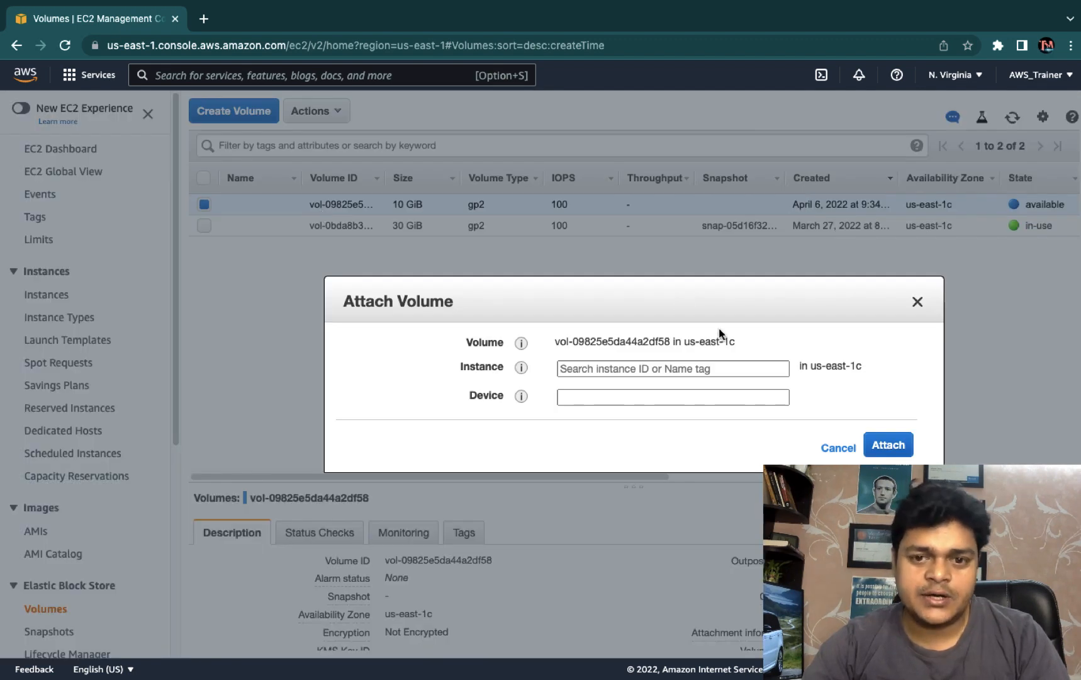
click(651, 369)
click(650, 393)
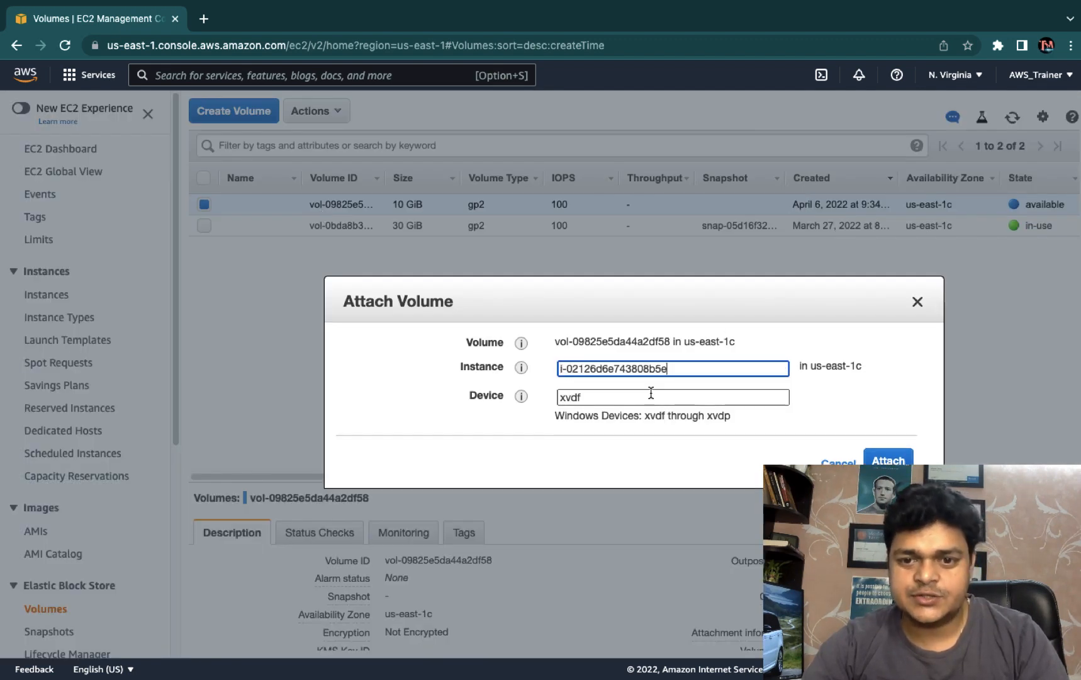
click(888, 458)
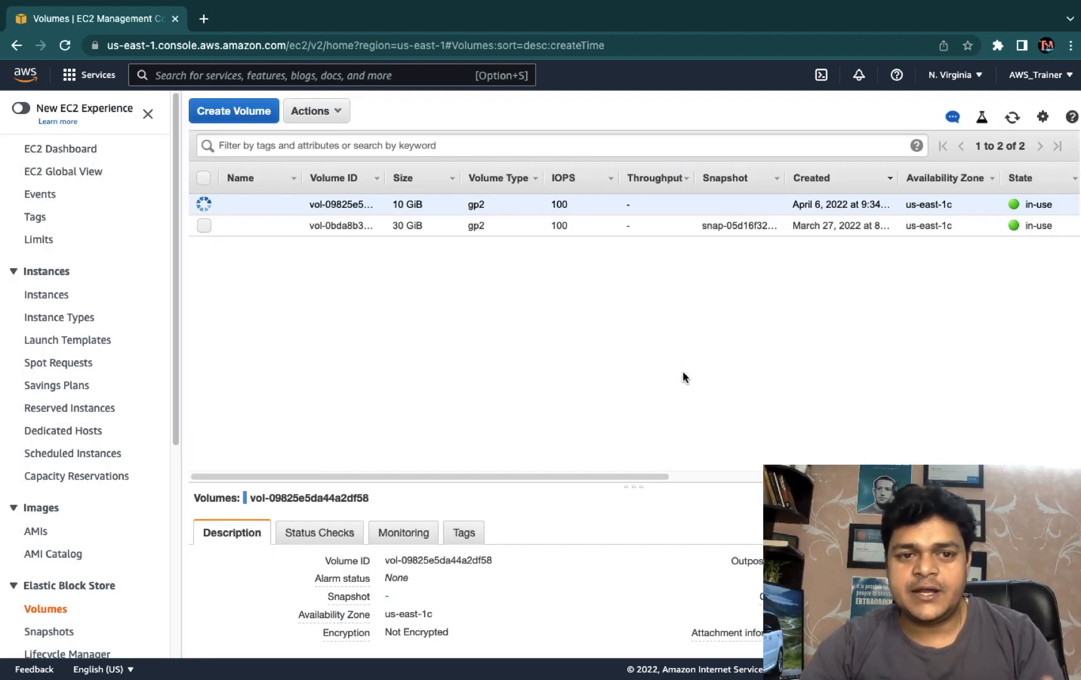
- Switch back to the remote server's Disk Management and initialize Disk 1 with the MBR partition style
key(ctrl+Left)
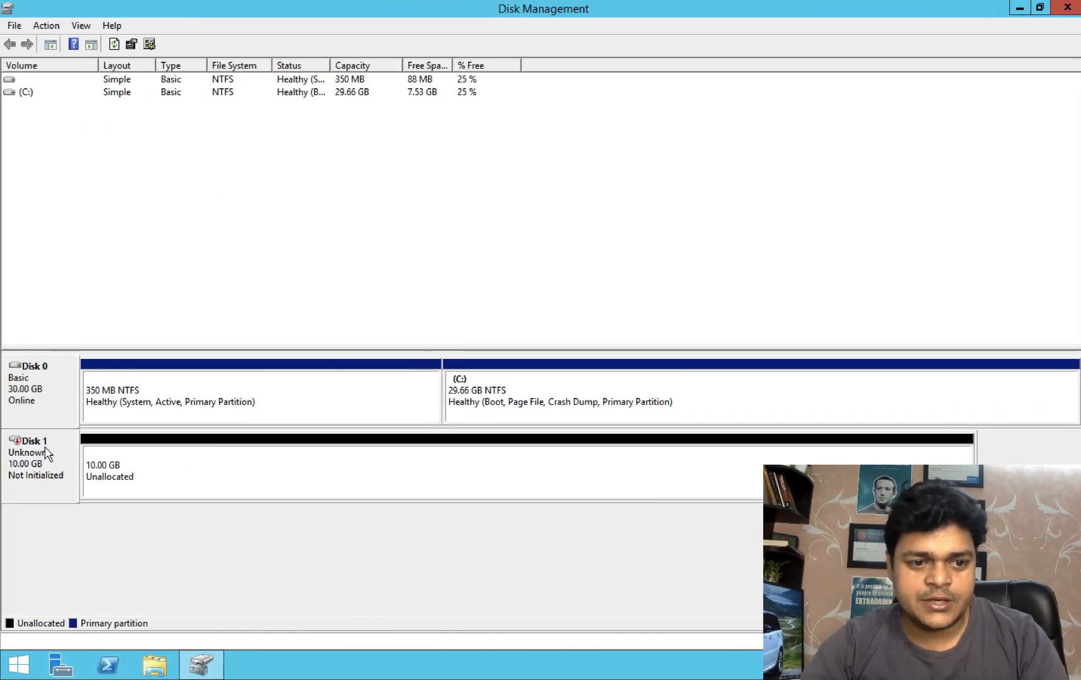
right_click(45, 449)
click(87, 457)
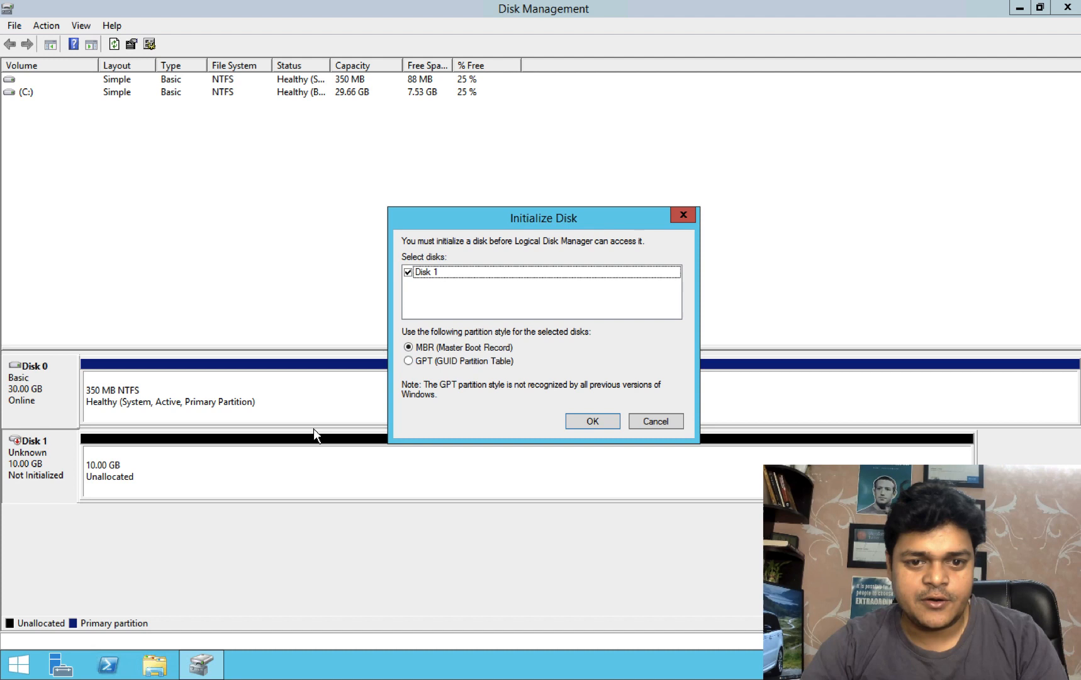
click(585, 421)
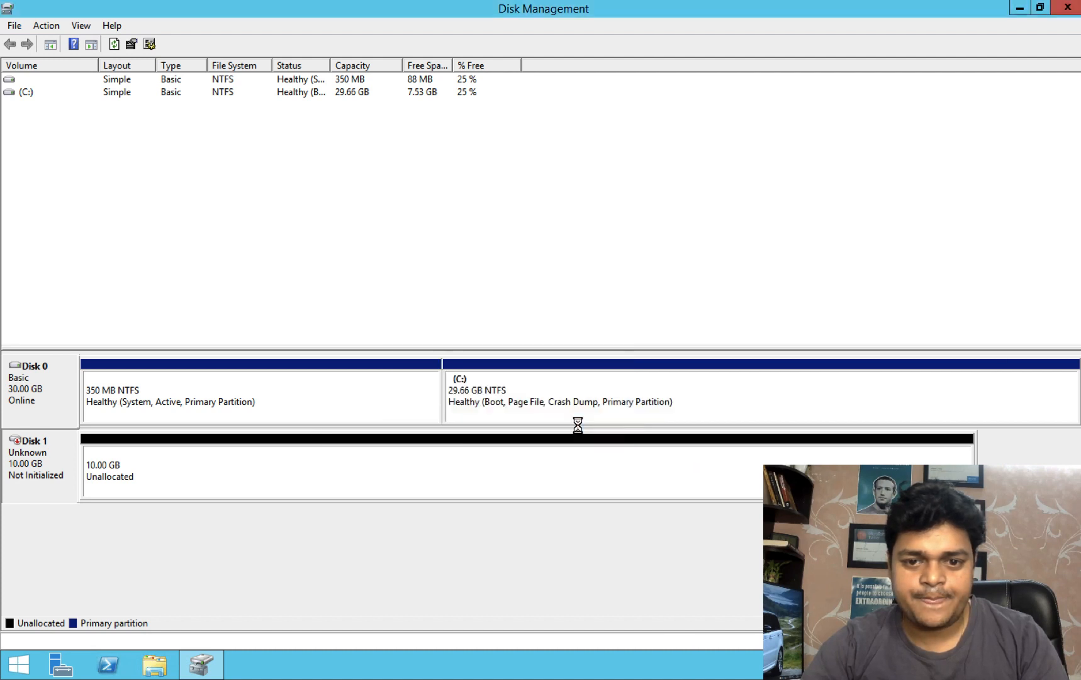
- Create a simple volume on Disk 1 using the full 10237 MB, quick-formatted as NTFS with the label New Volume
right_click(195, 447)
click(245, 455)
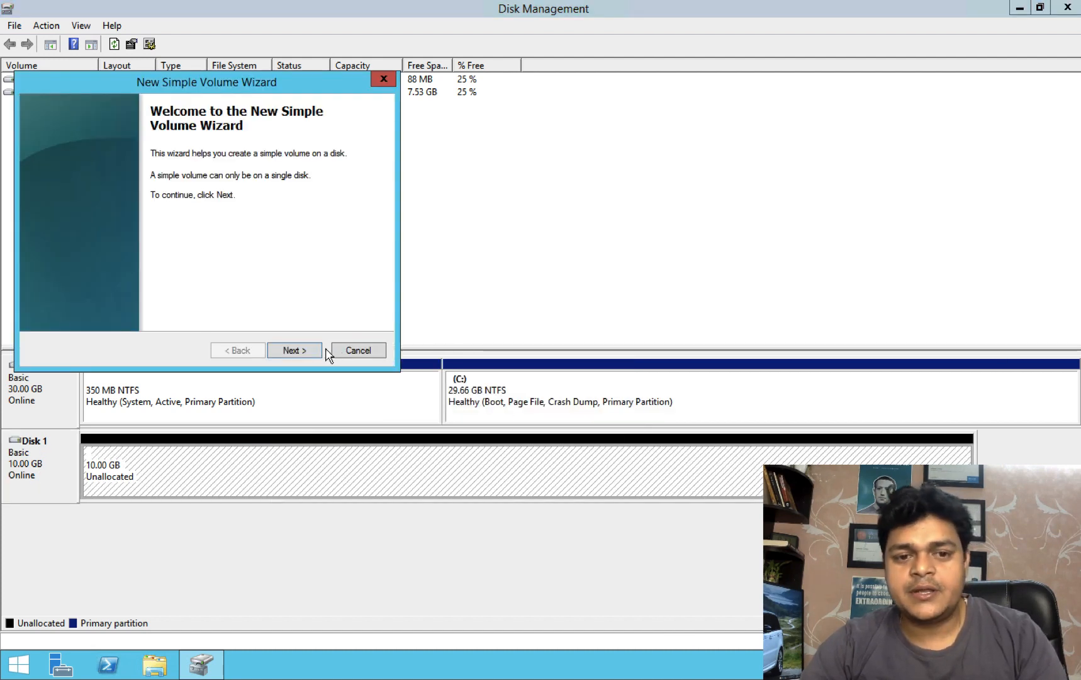
click(289, 349)
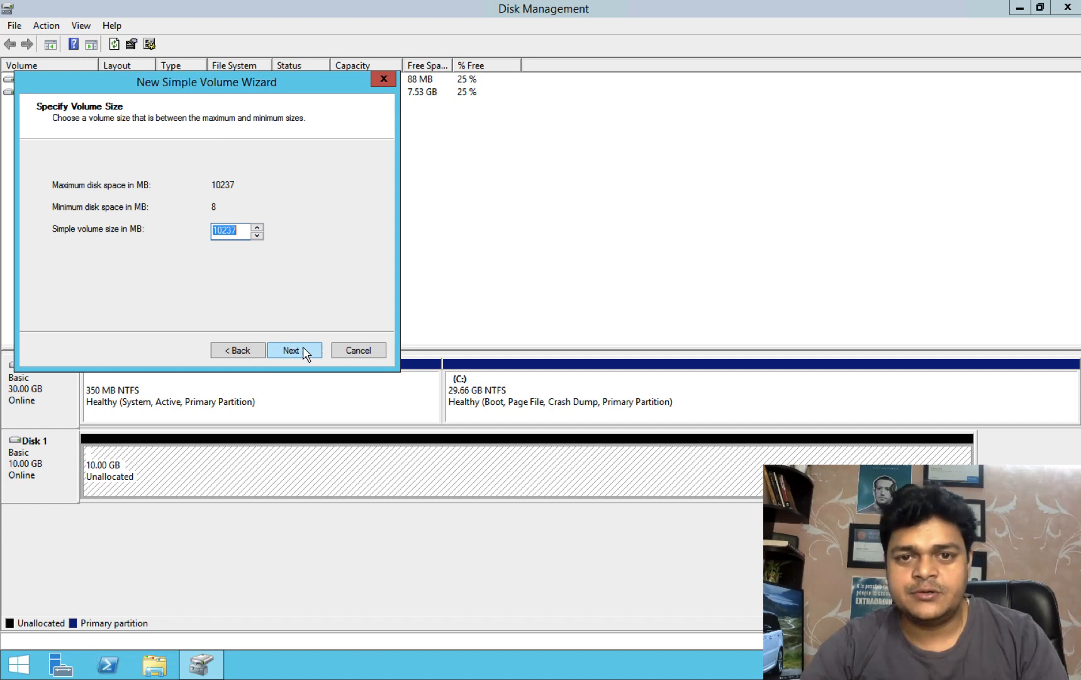
click(306, 351)
click(306, 352)
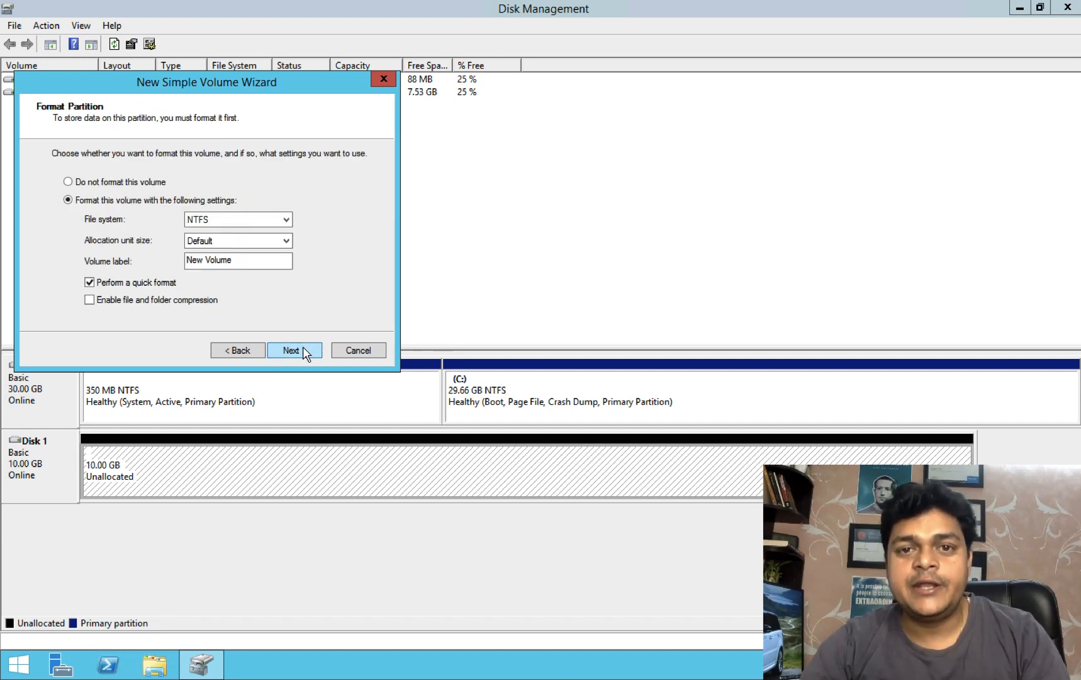
click(304, 351)
click(302, 350)
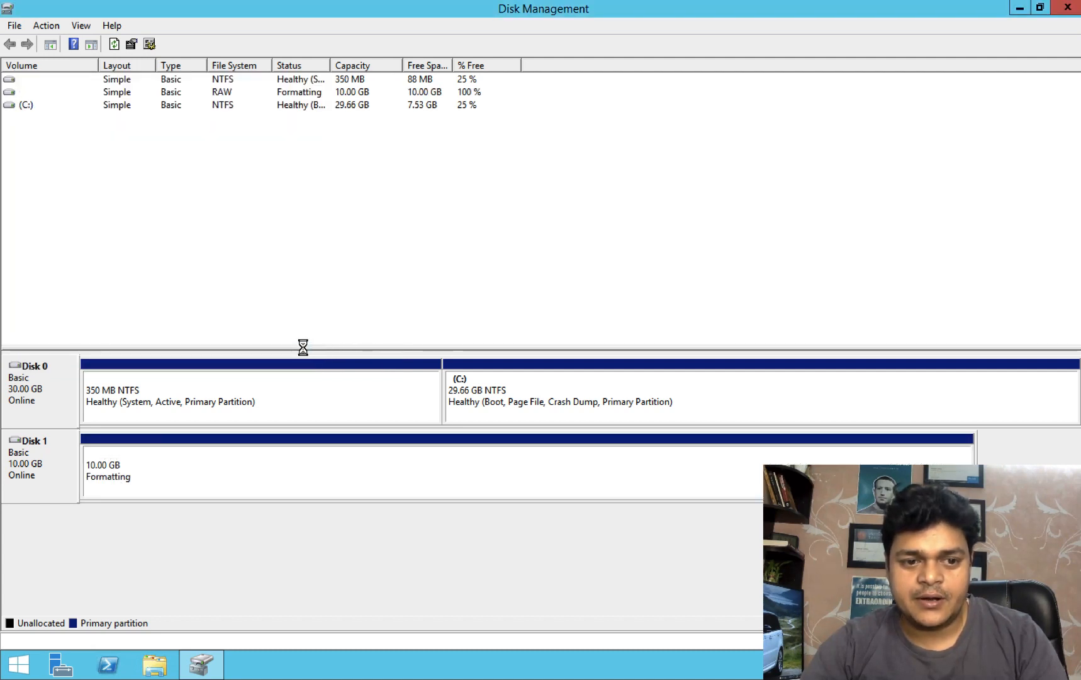
- Open the new D: volume in File Explorer and create a folder named test
right_click(176, 471)
click(234, 277)
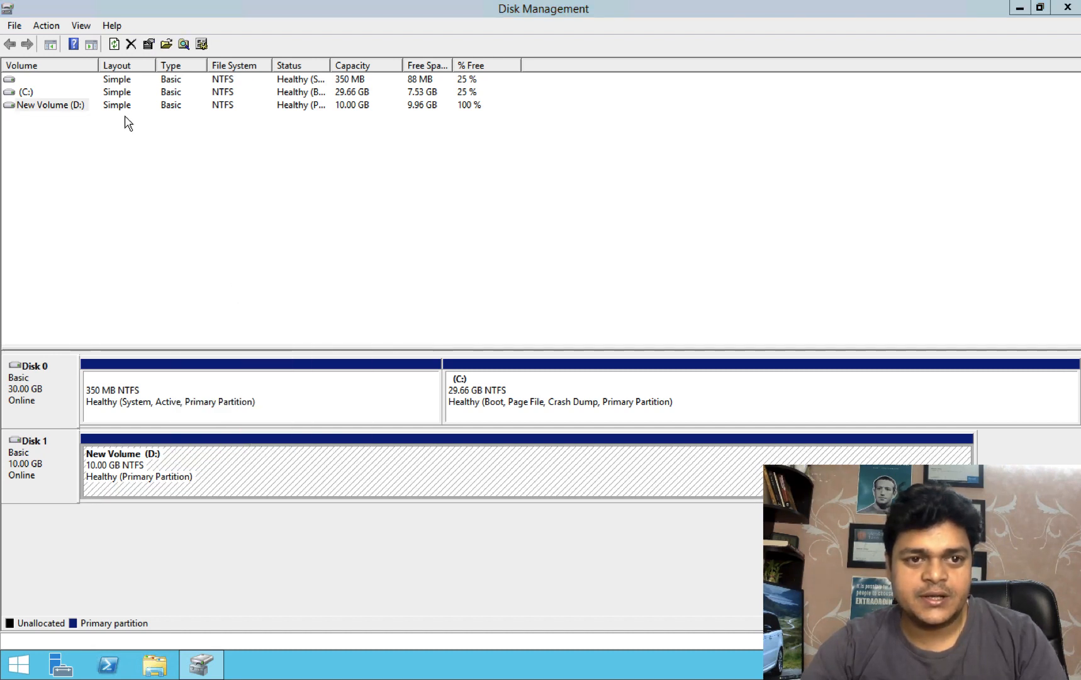
click(317, 159)
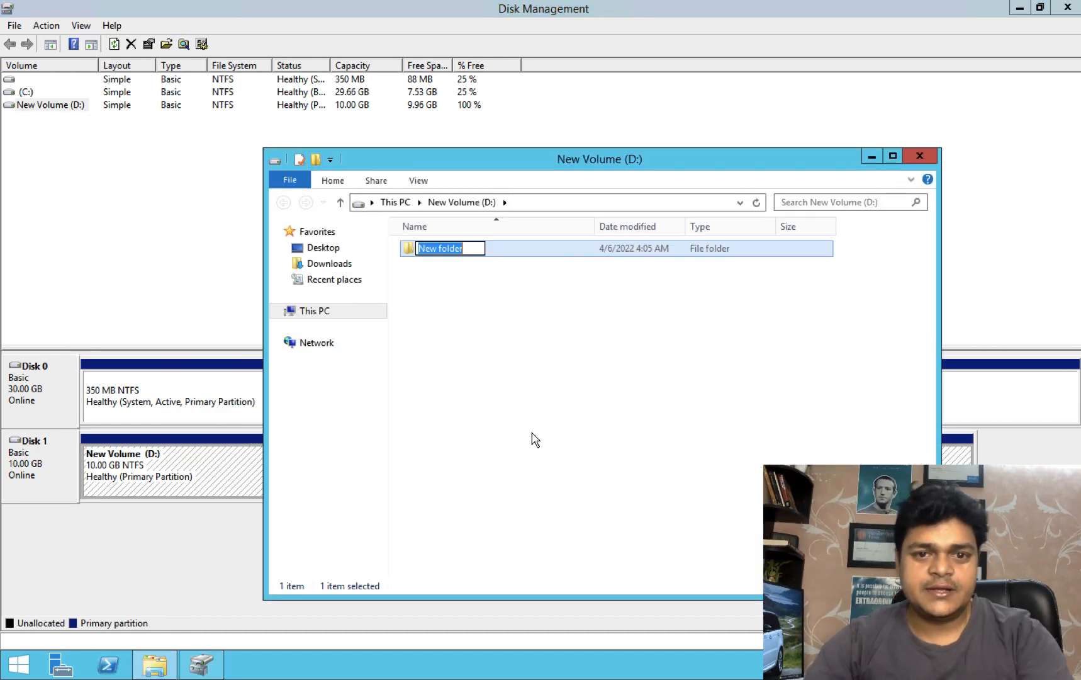
text(test)
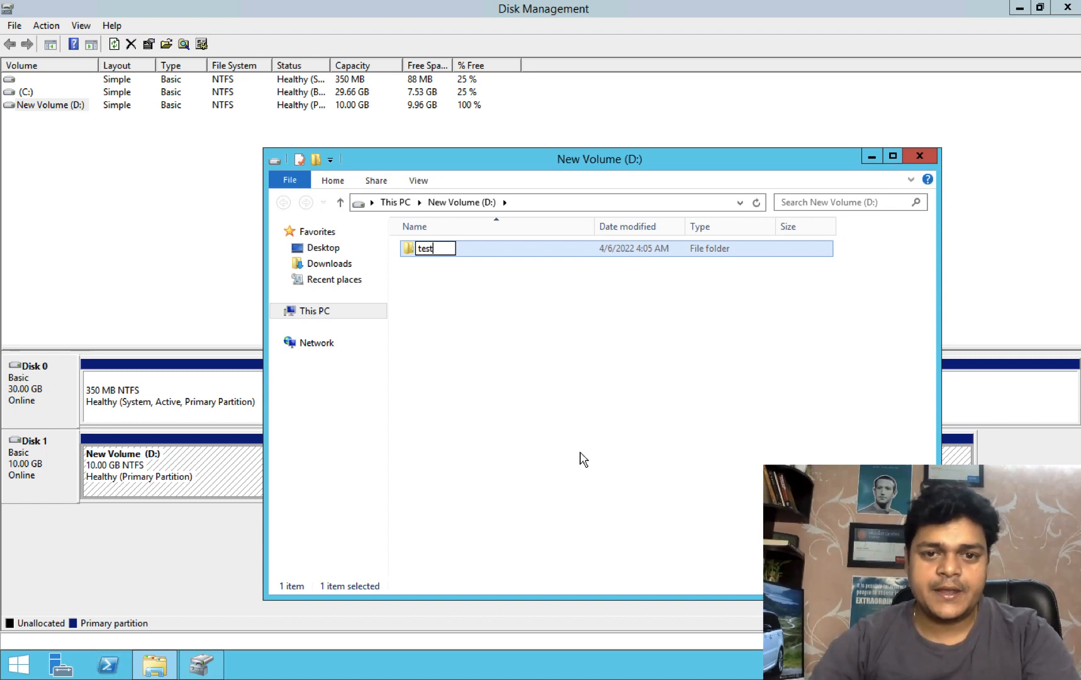
click(585, 460)
- Create a text document named test inside the test folder on the D: volume
double_click(434, 250)
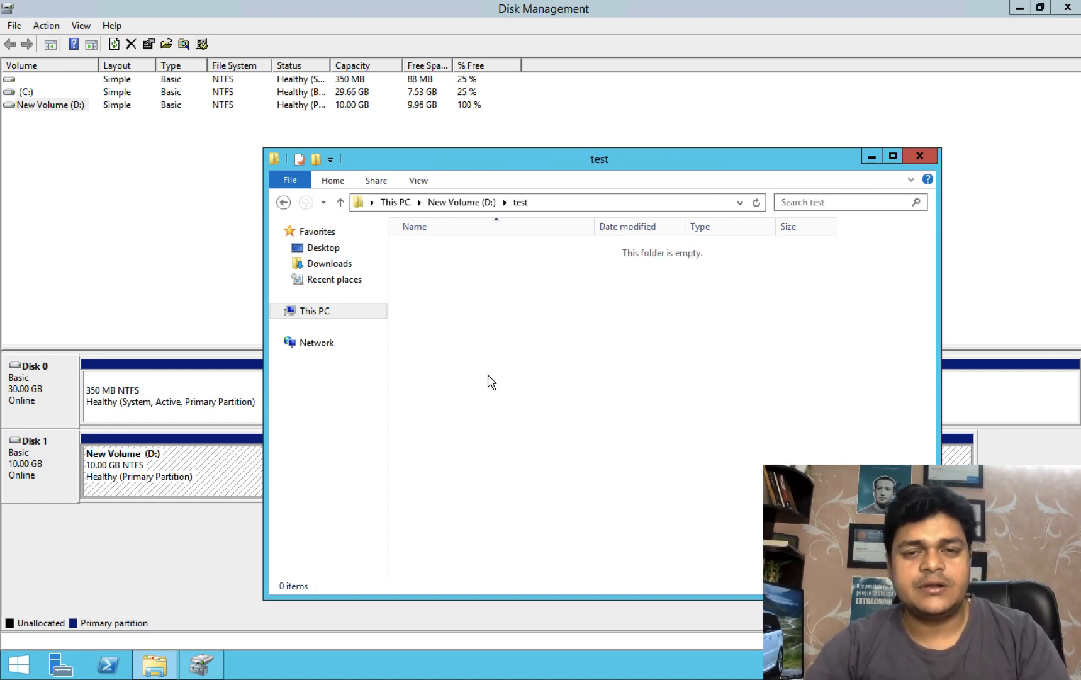
right_click(489, 376)
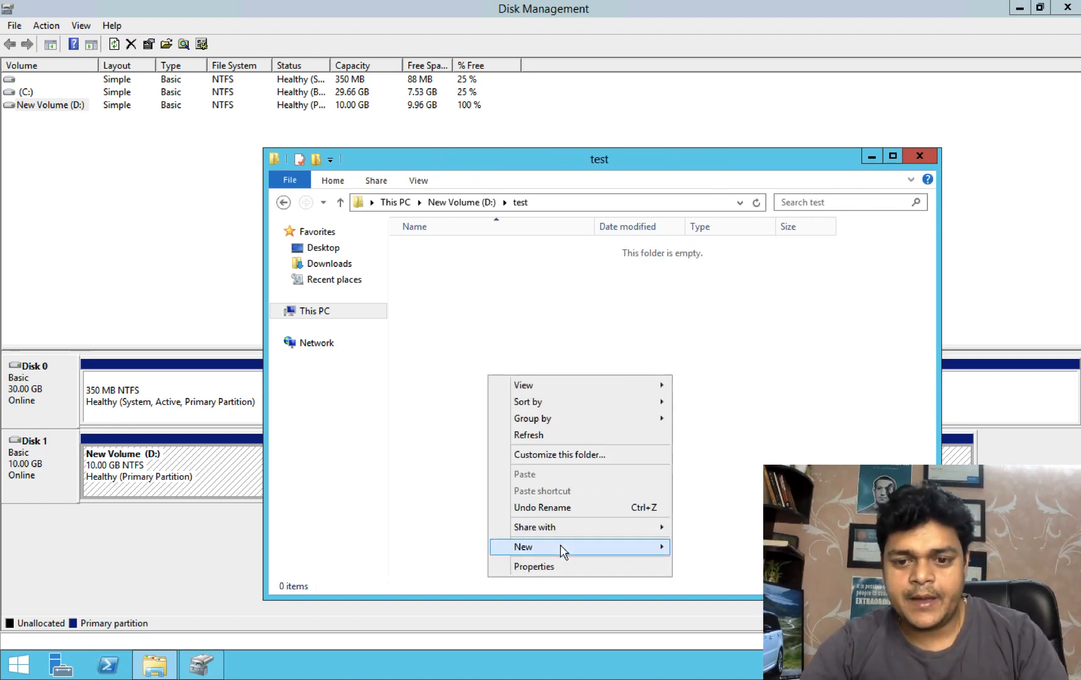
mouse_move(562, 551)
click(705, 635)
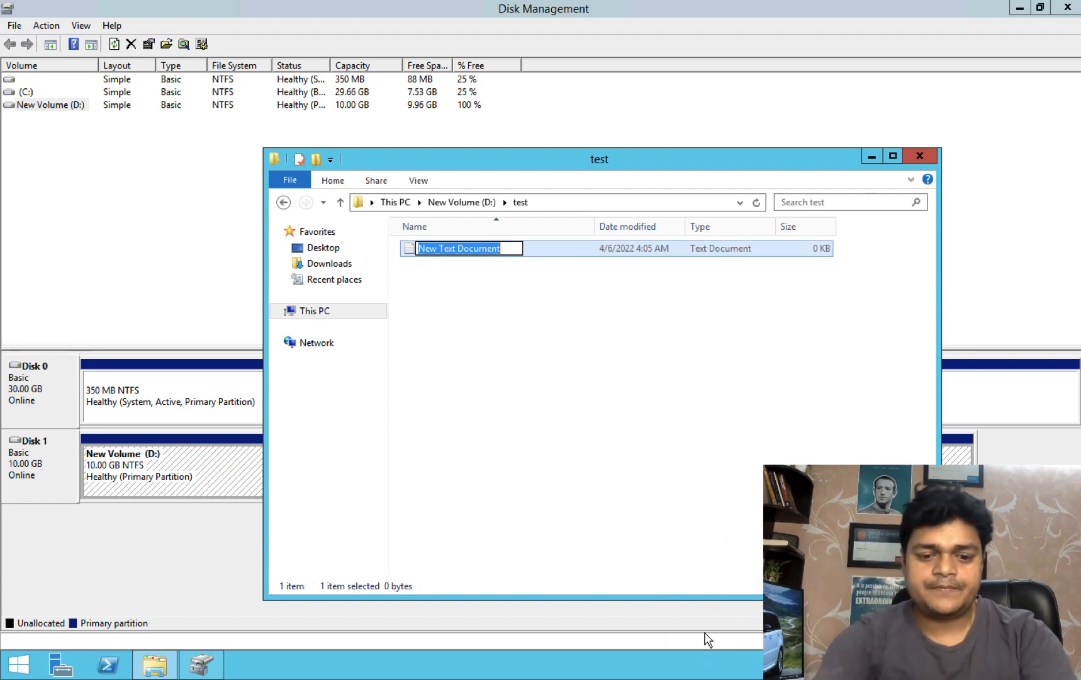
text(test)
key(Return)
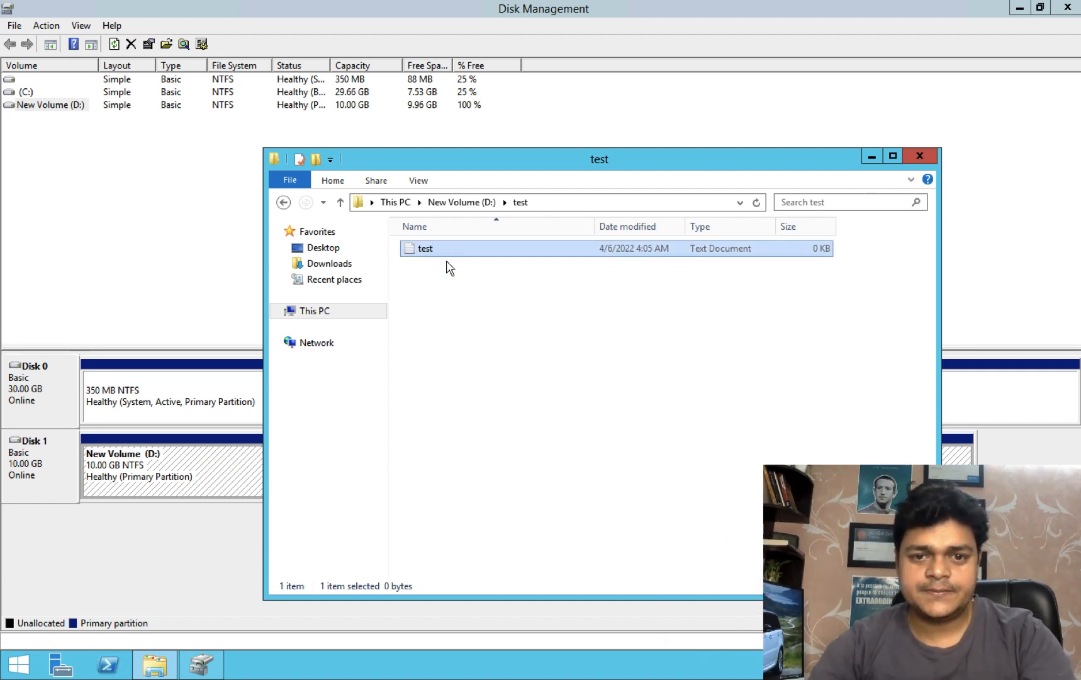
- Write "this is test file for snapshot" in the test document, save it, and close the open windows down to Disk Management
double_click(445, 248)
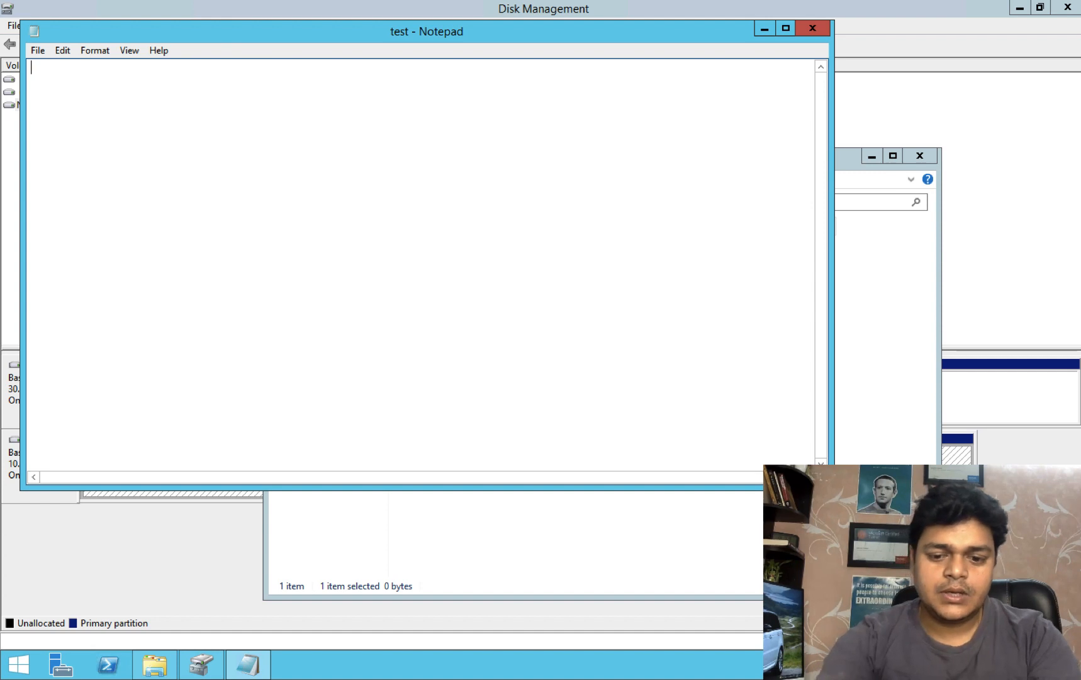
text(this is test)
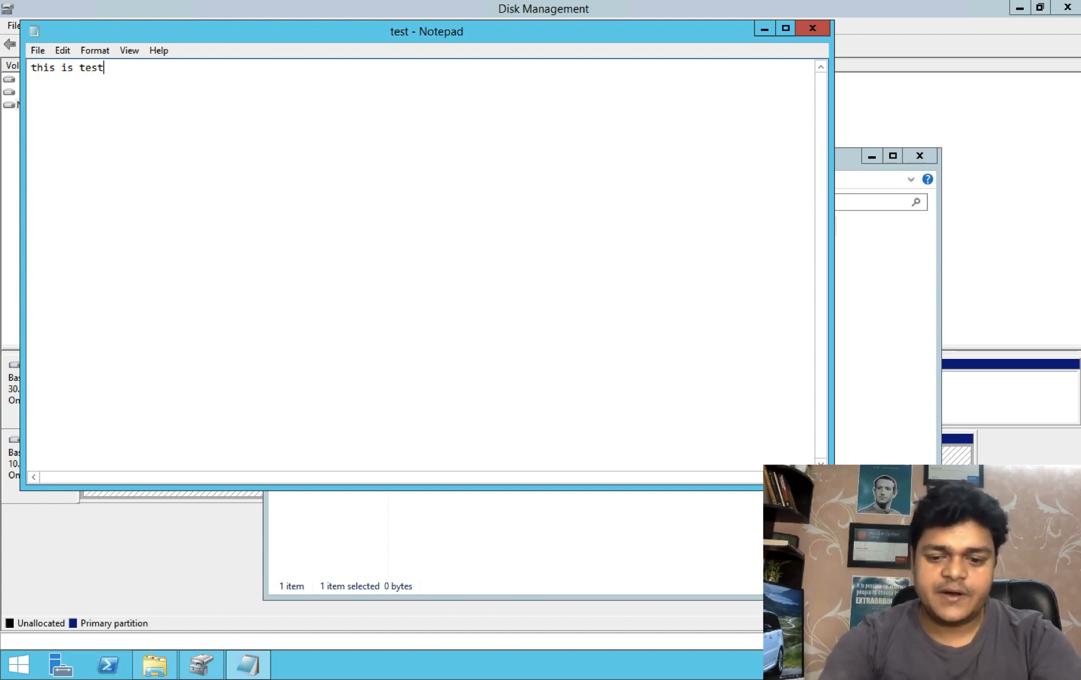
text( file for s)
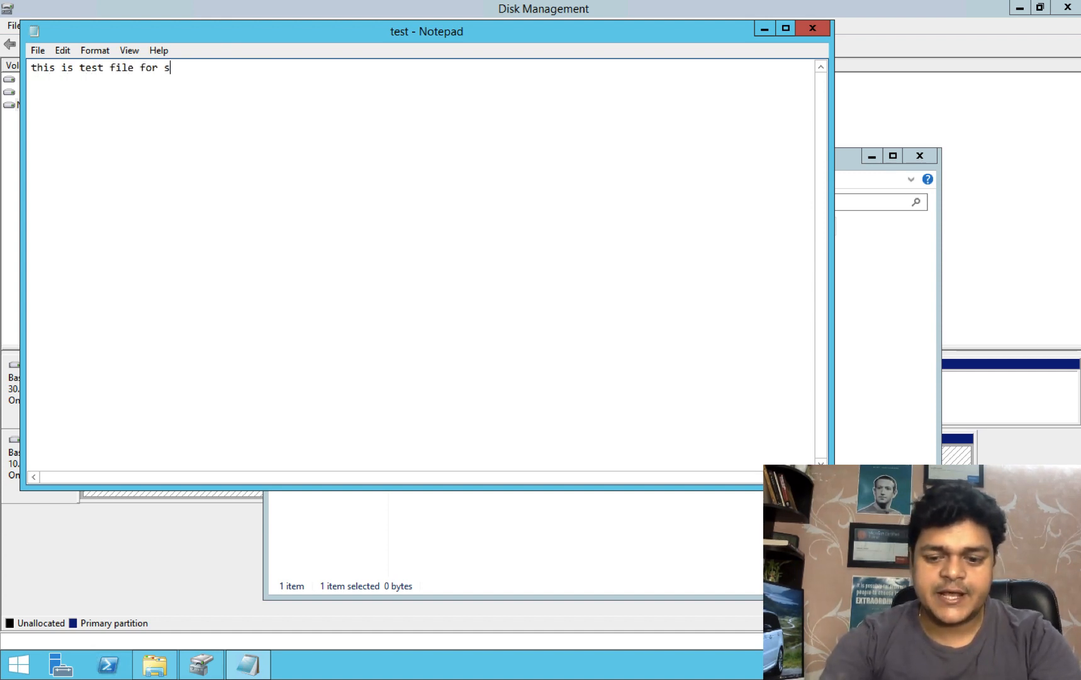
text(napshoyt)
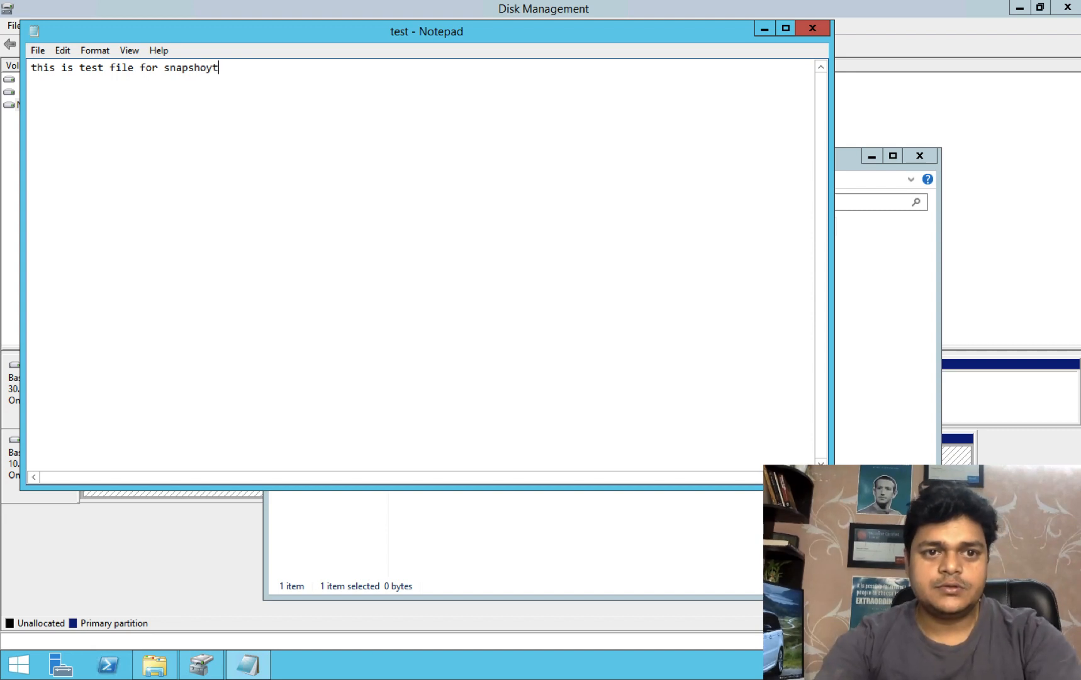
key(BackSpace)
key(BackSpace)
text(t)
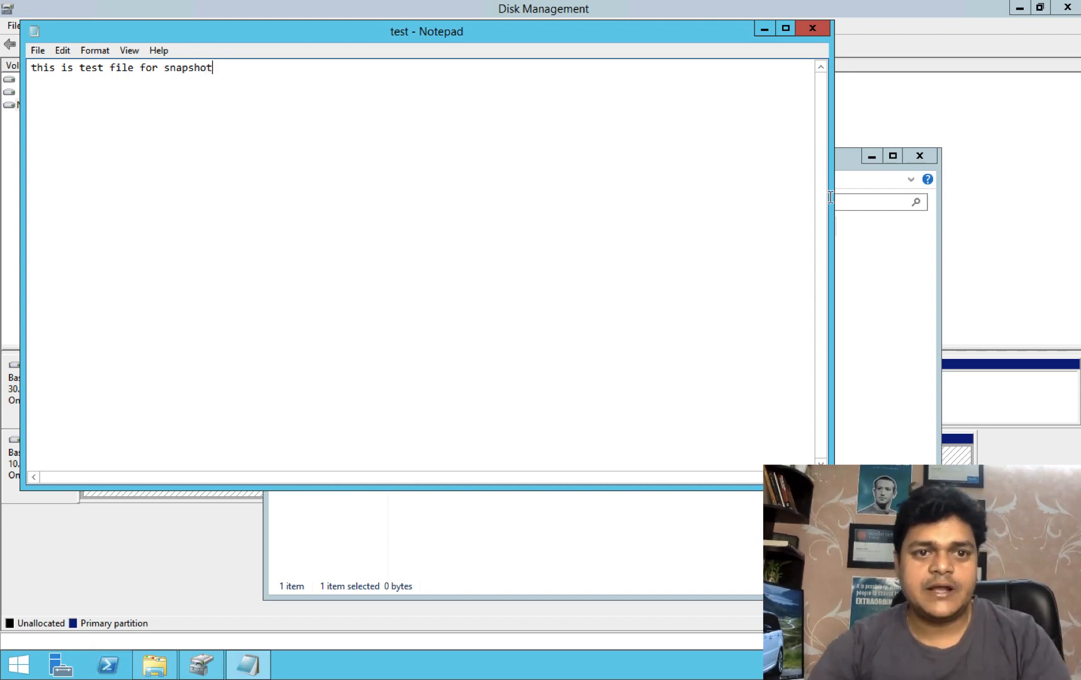
click(810, 30)
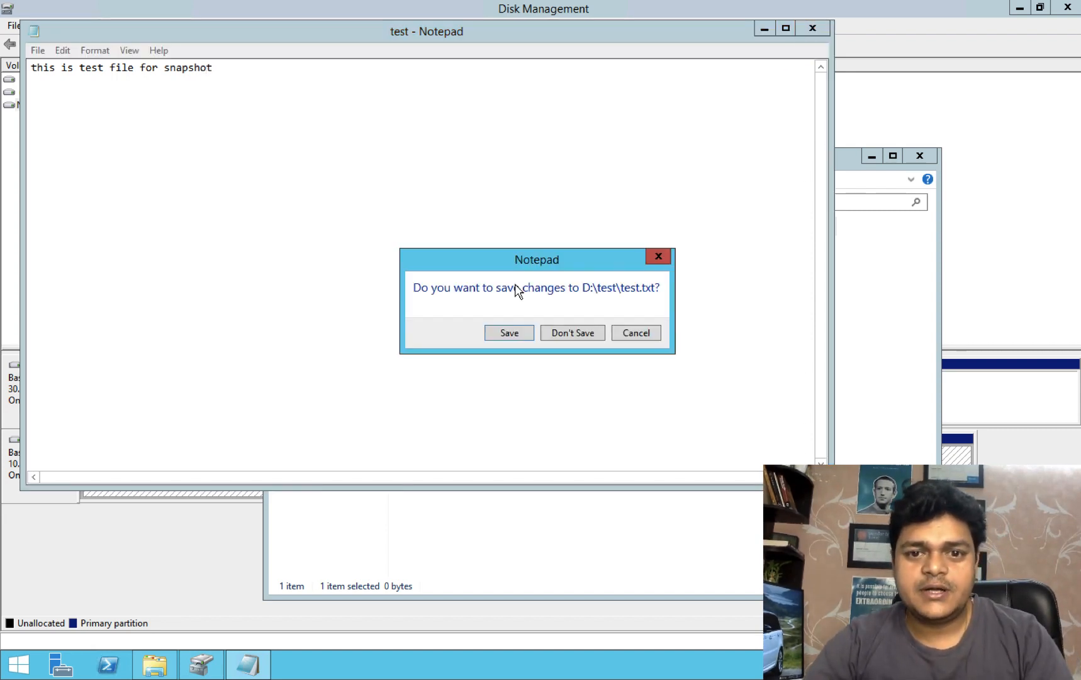
click(510, 334)
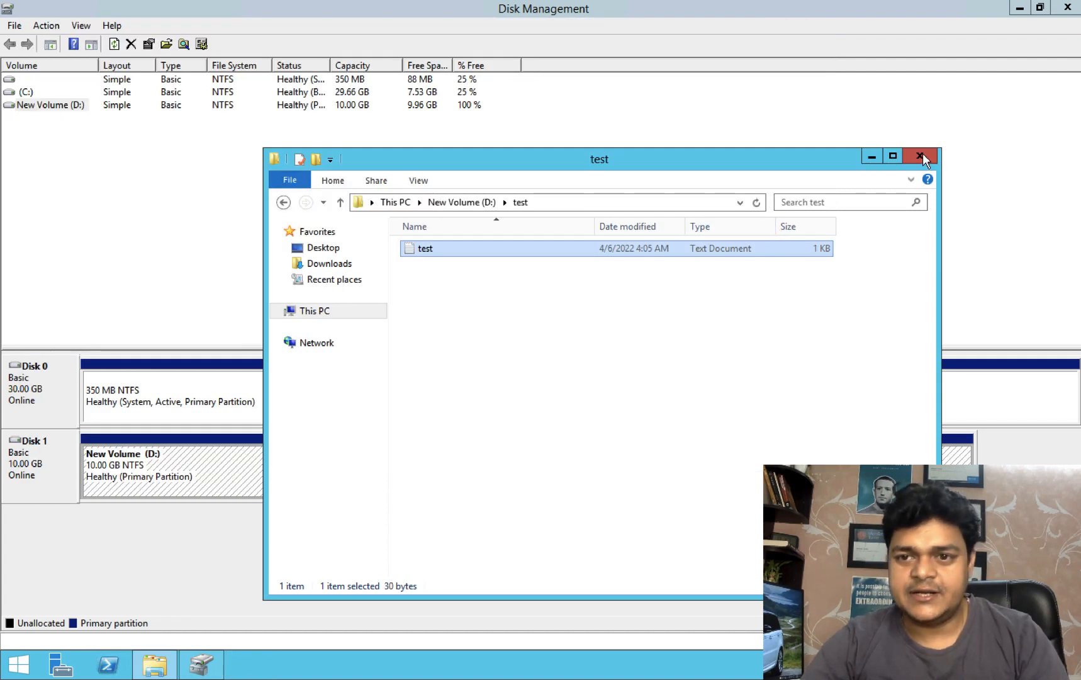
click(919, 156)
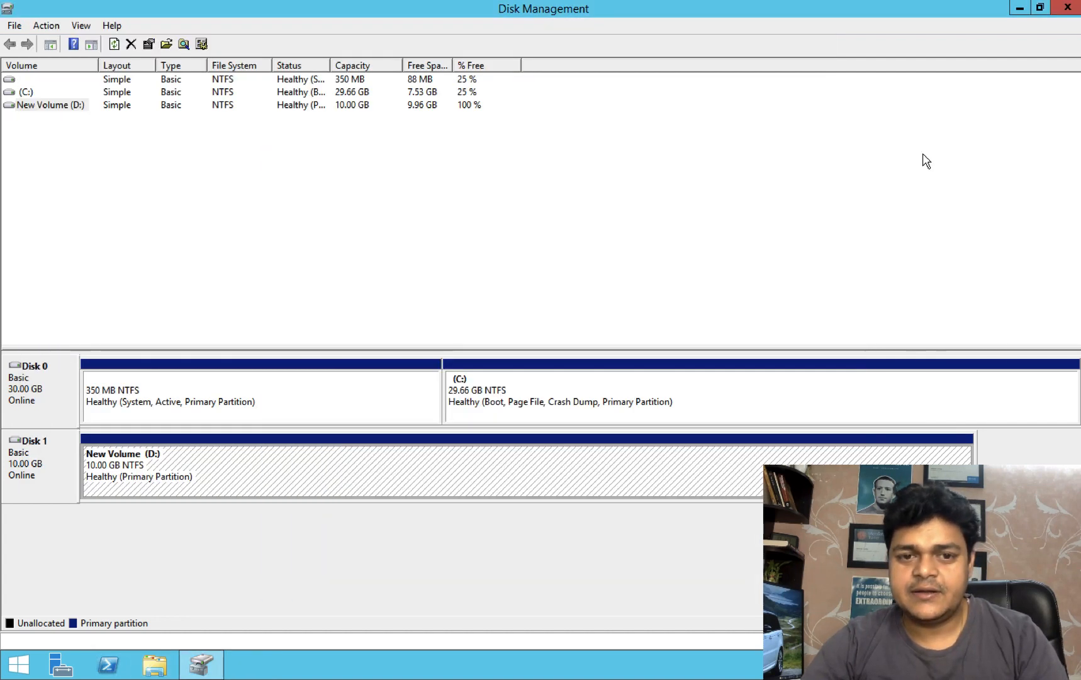
- Minimize Disk Management and switch to the EC2 console in the browser to open the Volumes list
click(1025, 9)
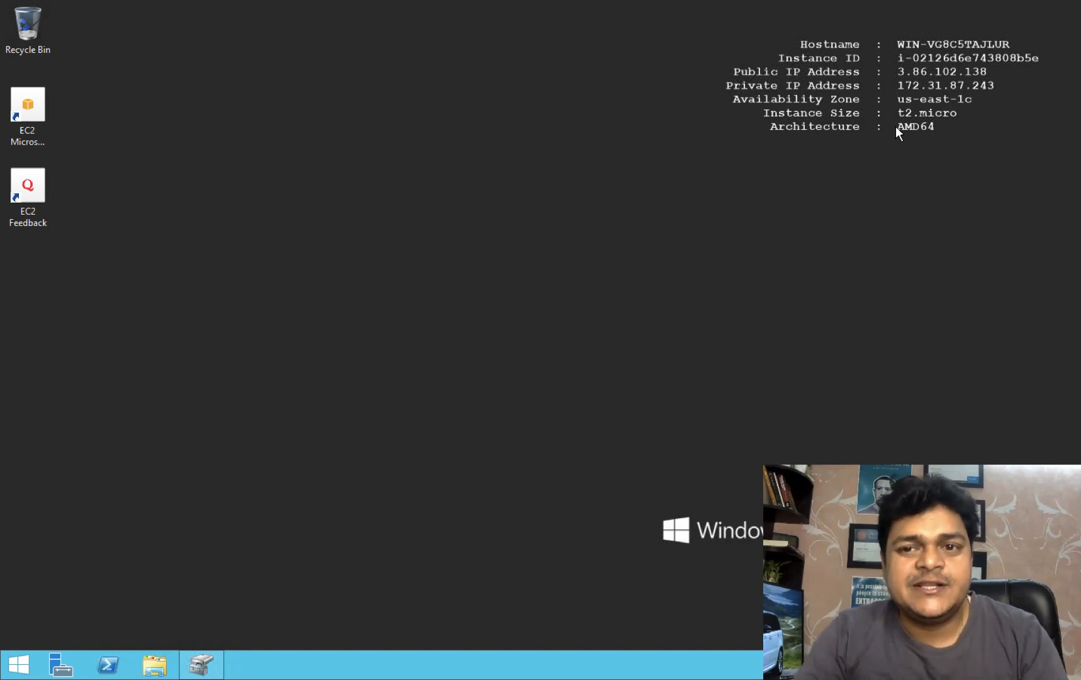
key(ctrl+Right)
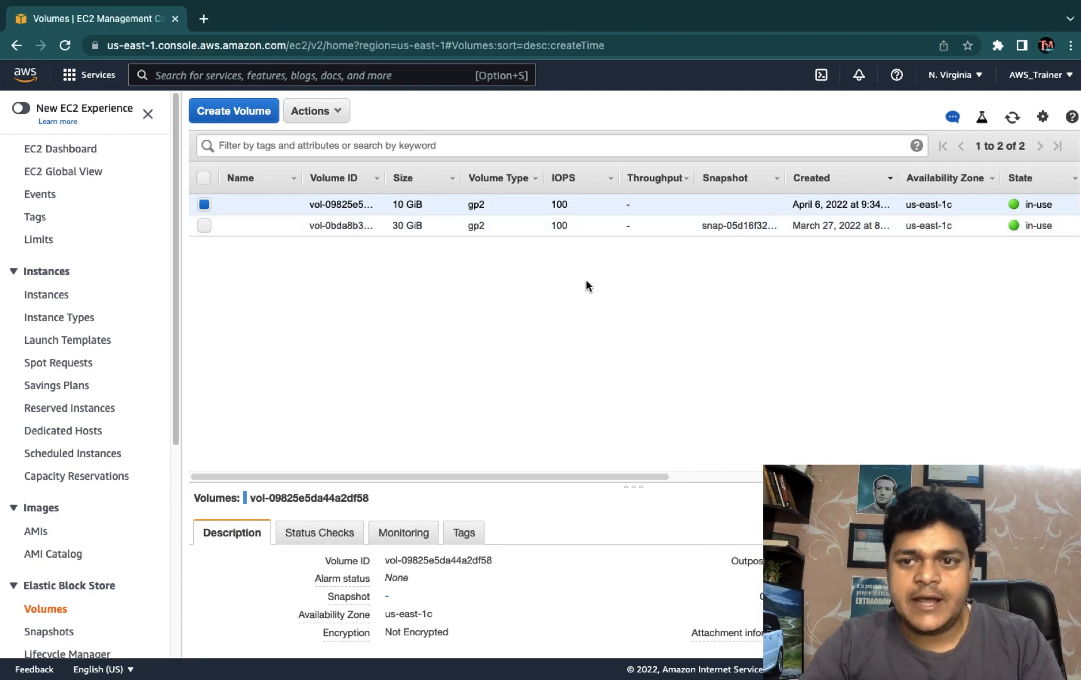
click(61, 149)
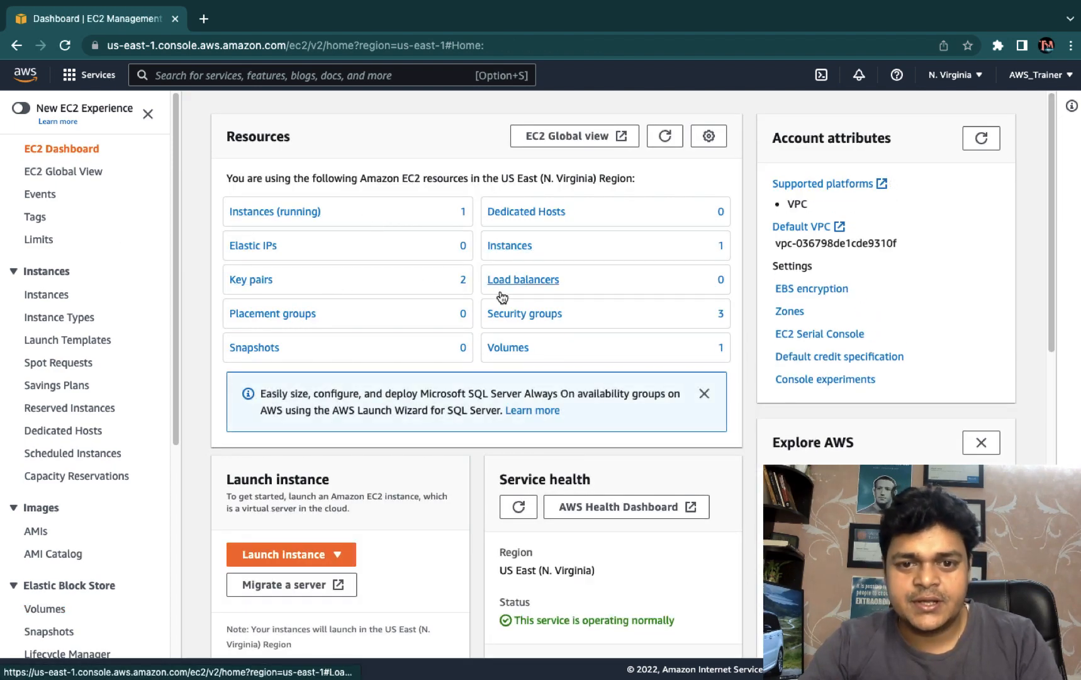
click(508, 350)
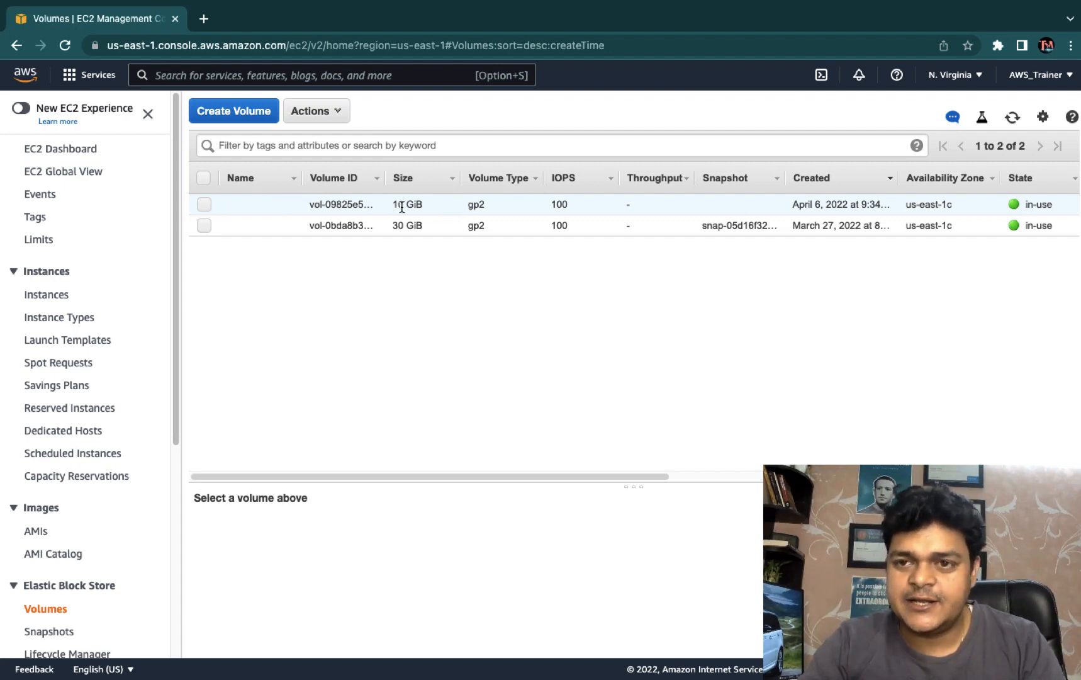
- Create a snapshot of the 10 GiB volume with the description class-snap
click(204, 203)
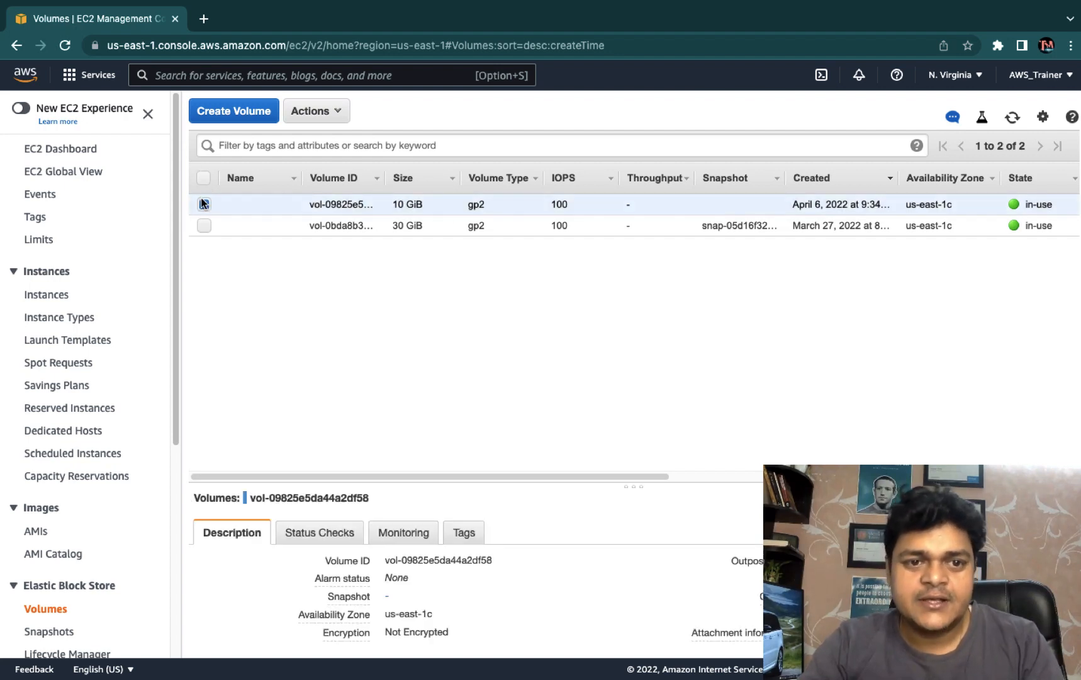
click(324, 112)
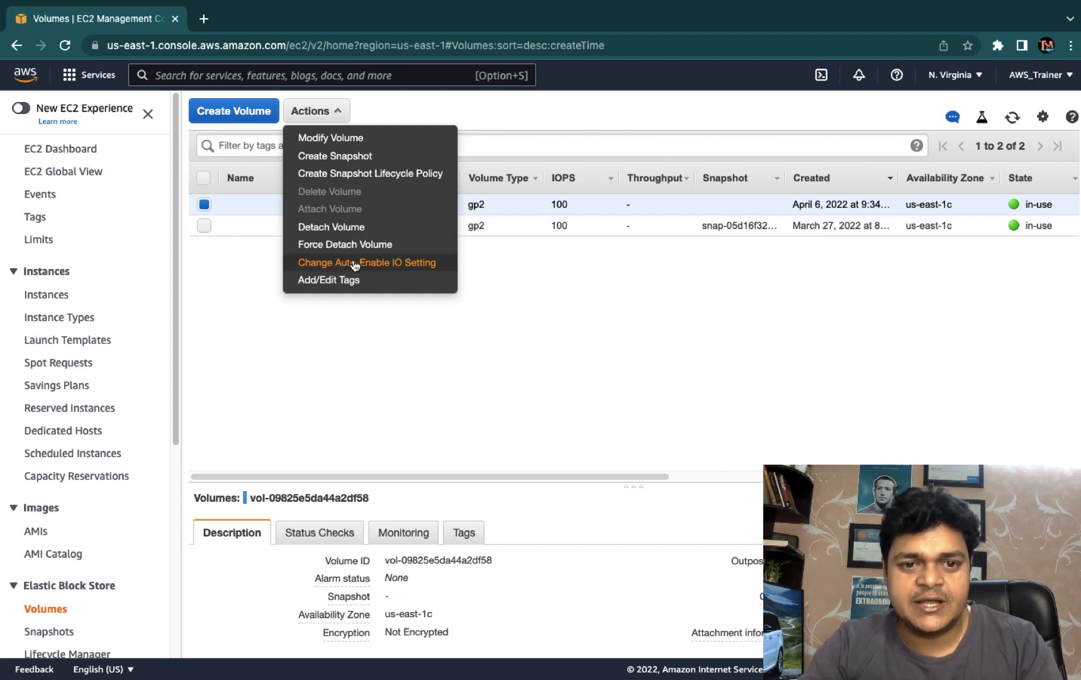
click(317, 157)
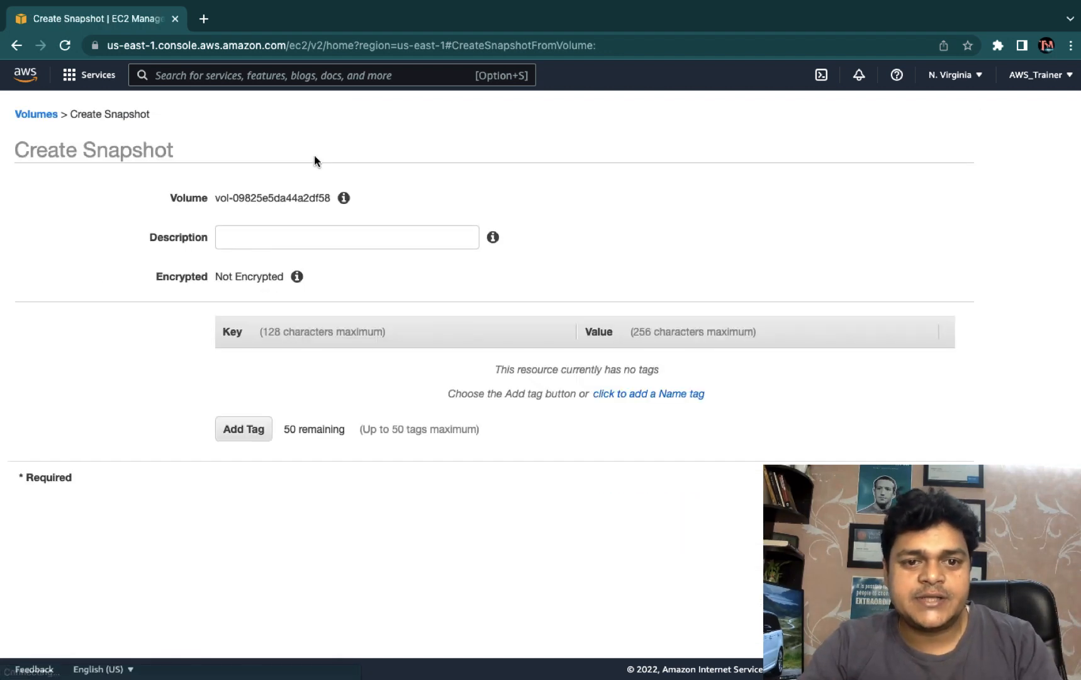
click(365, 237)
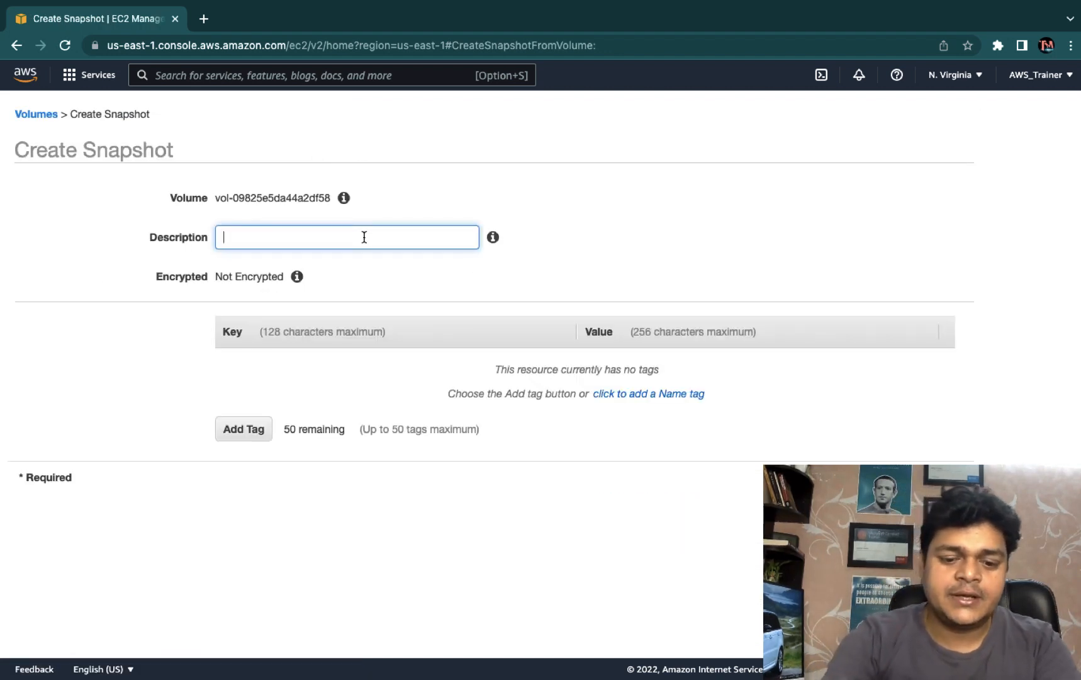
text(class-s)
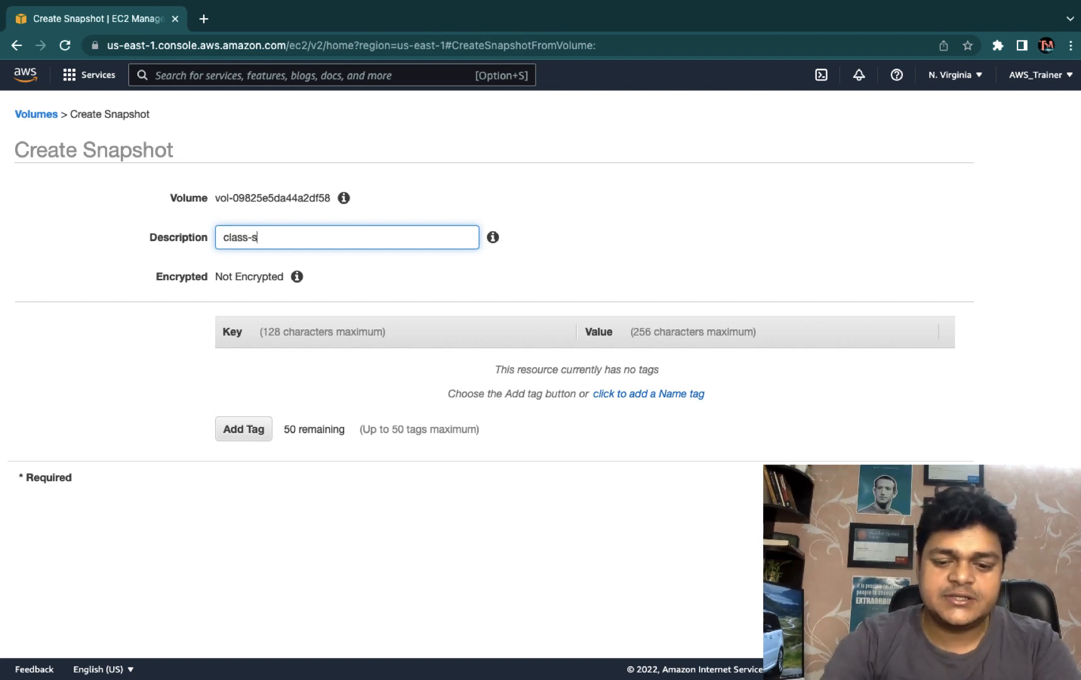
text(nap)
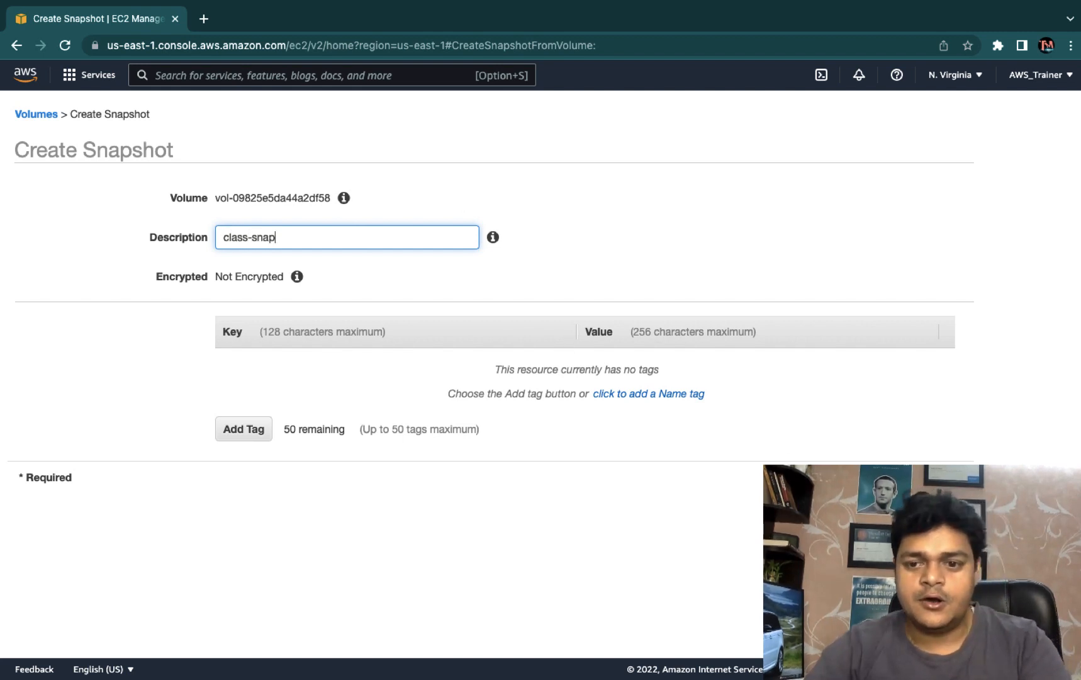
click(920, 477)
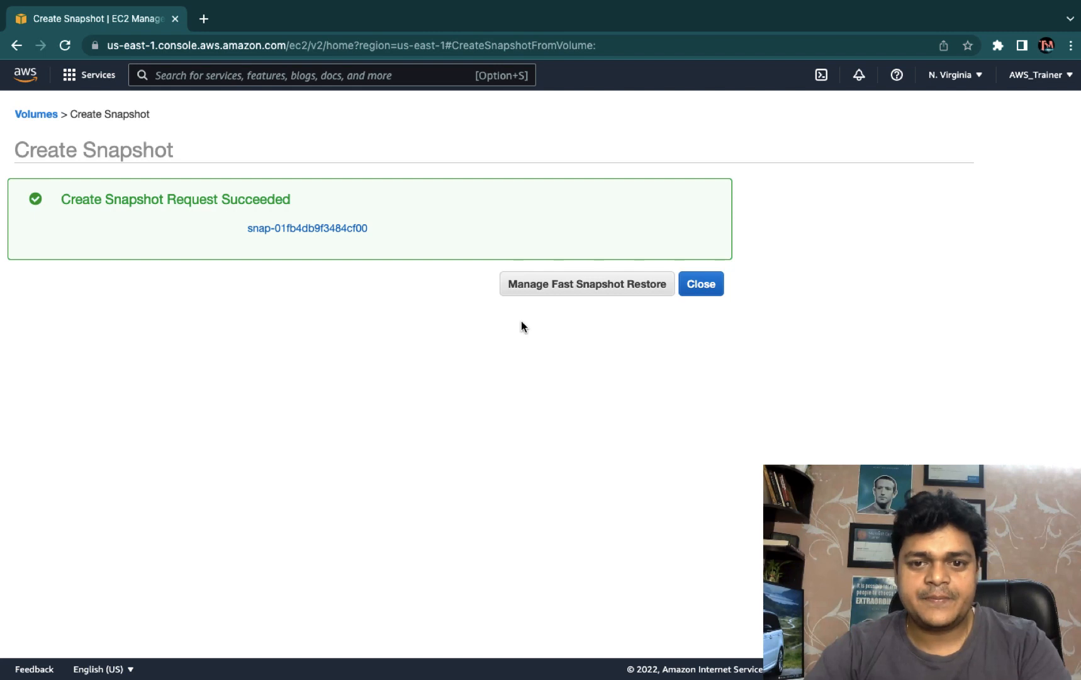
click(679, 290)
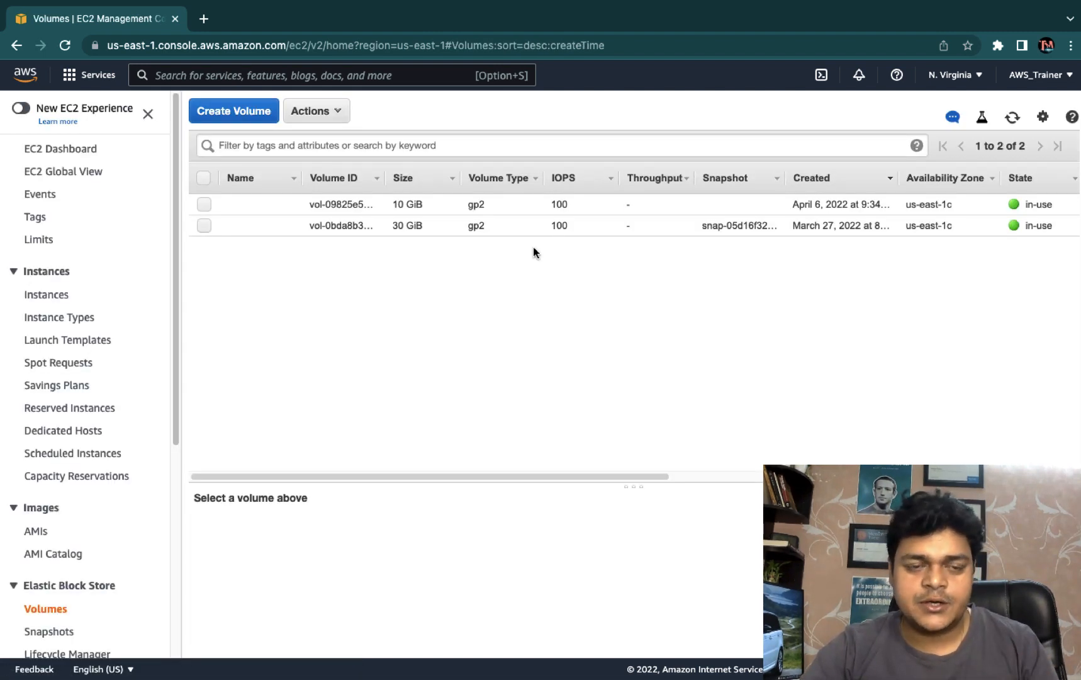
- Open the Snapshots list from the EC2 Dashboard, dismiss the notification, and check the class-snap snapshot's status
click(94, 151)
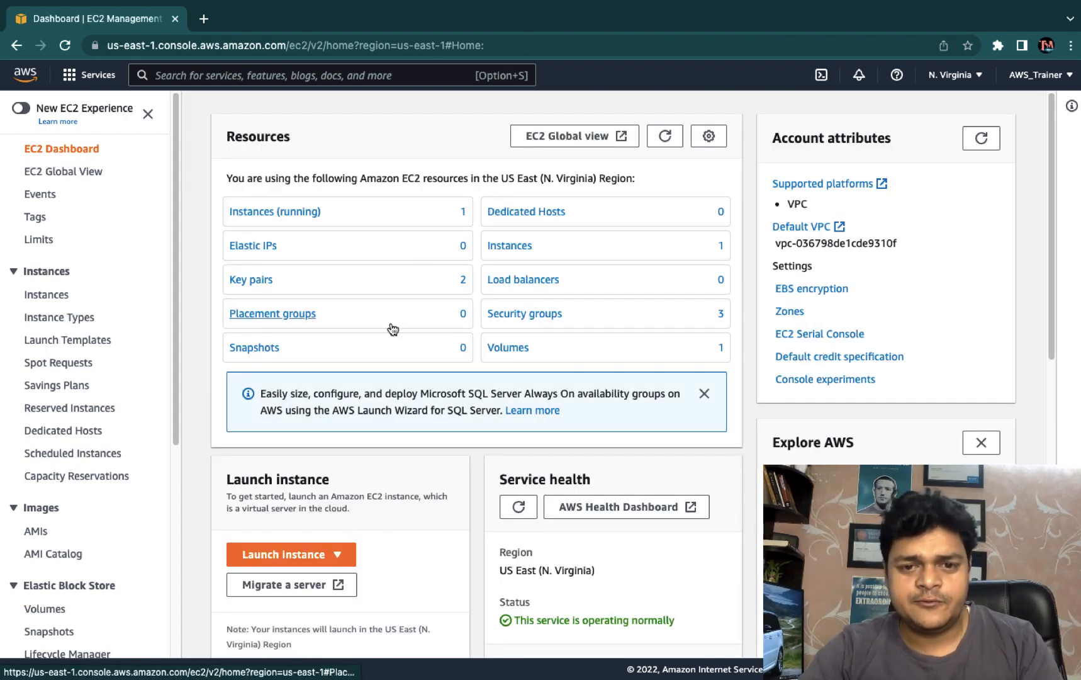
click(248, 348)
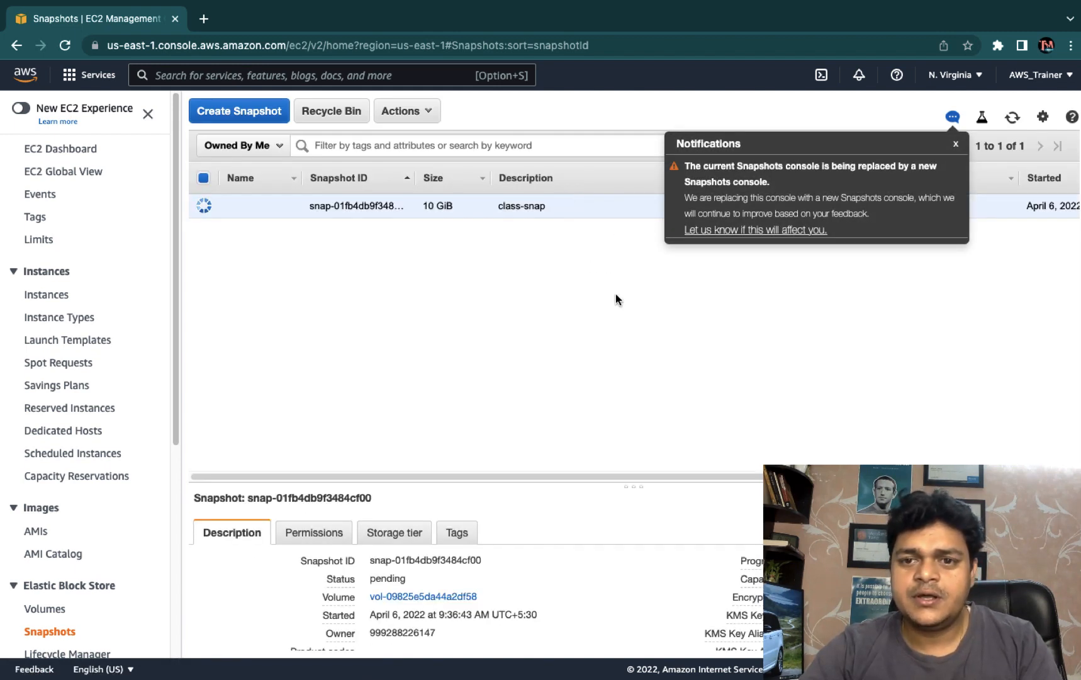
click(956, 147)
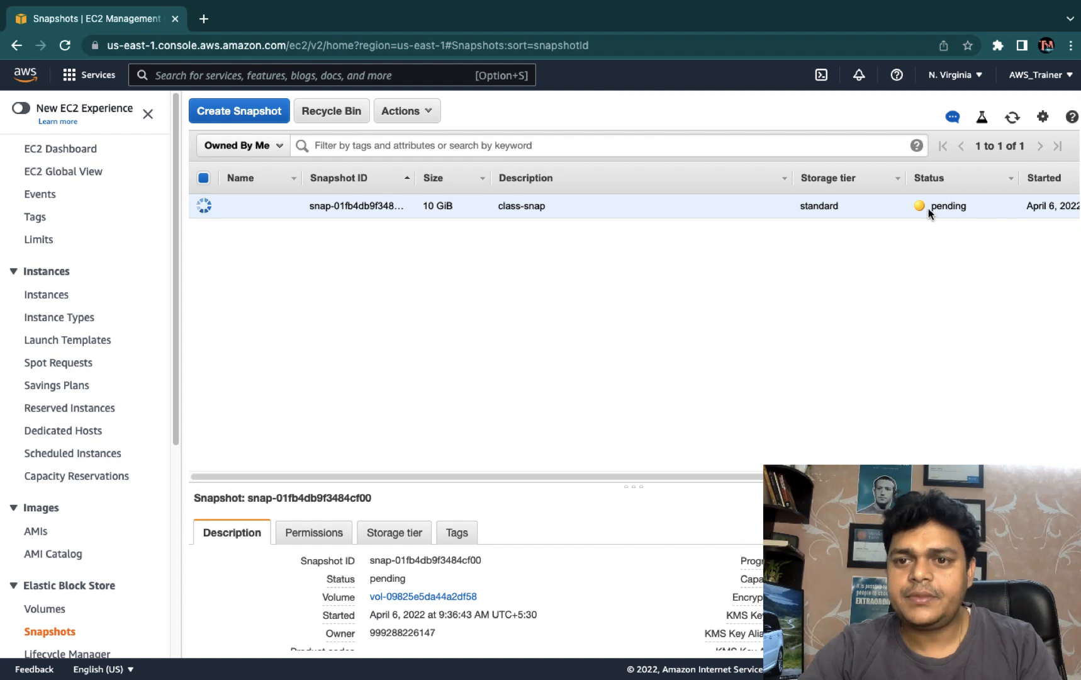
scroll(928, 209, right, 3)
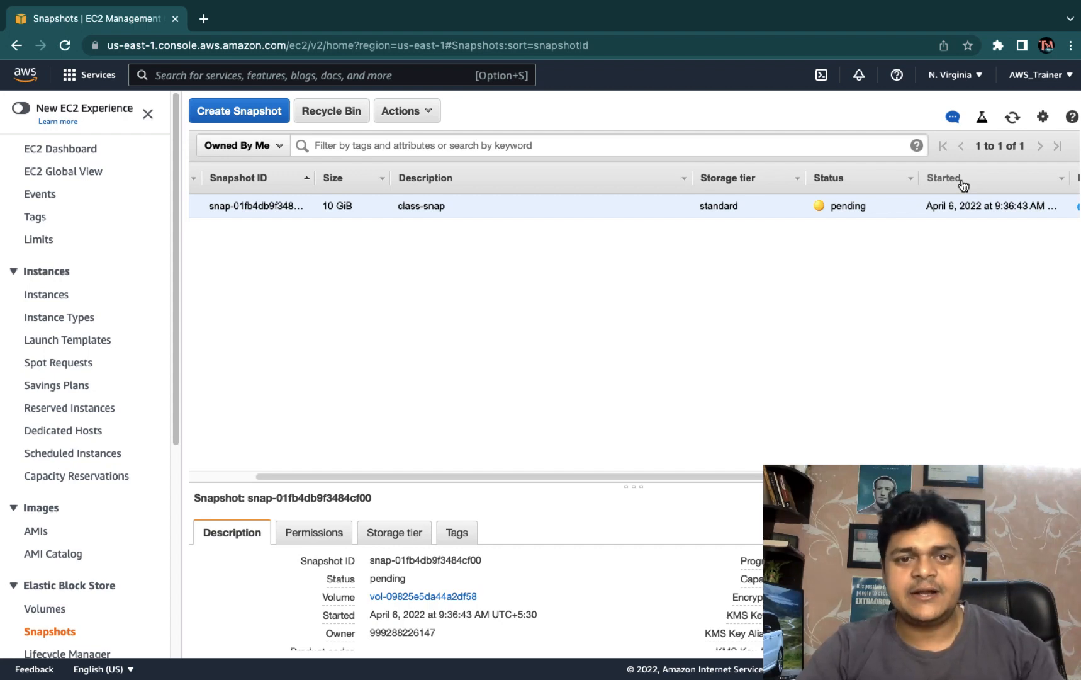
- Refresh the Snapshots list repeatedly and check the class-snap snapshot's progress
click(1012, 118)
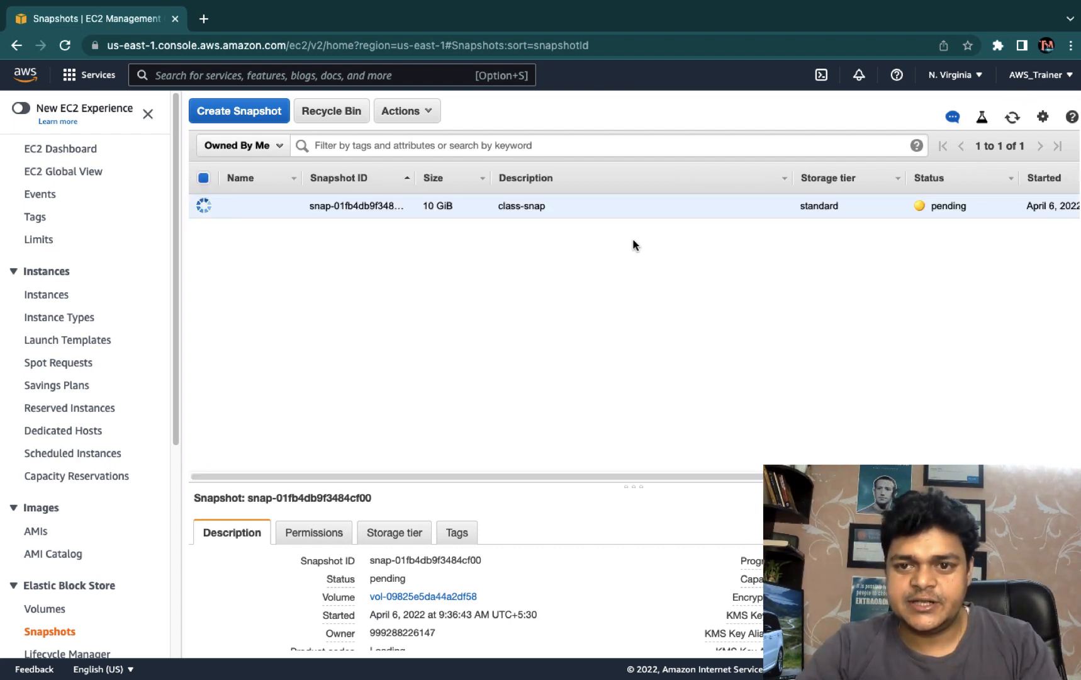
scroll(669, 208, right, 8)
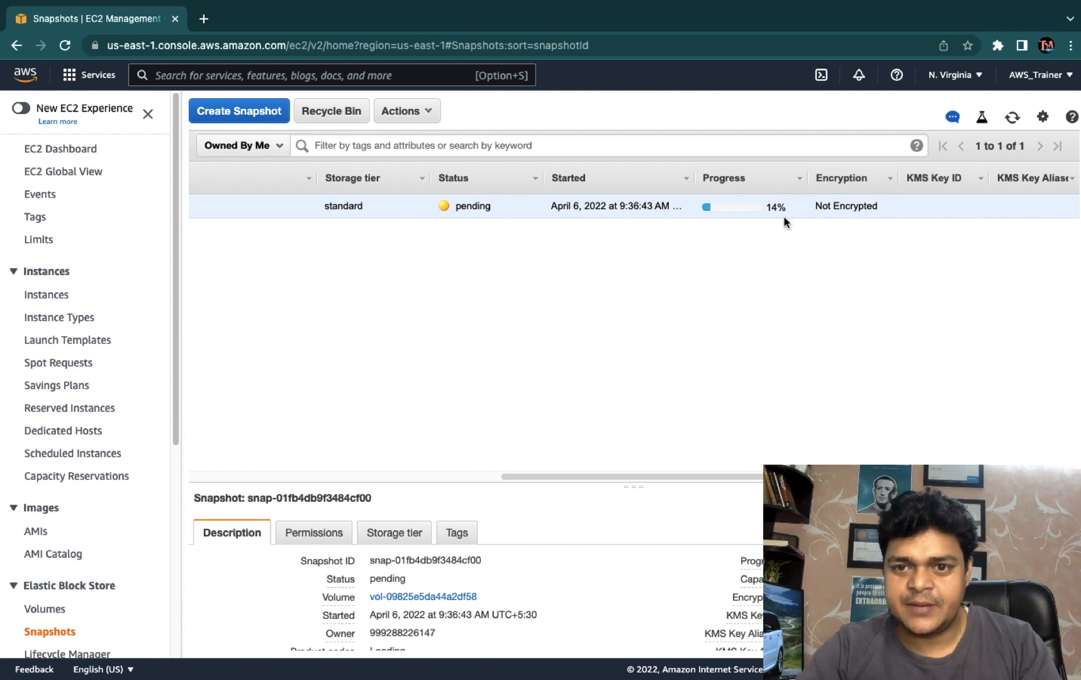
click(1014, 121)
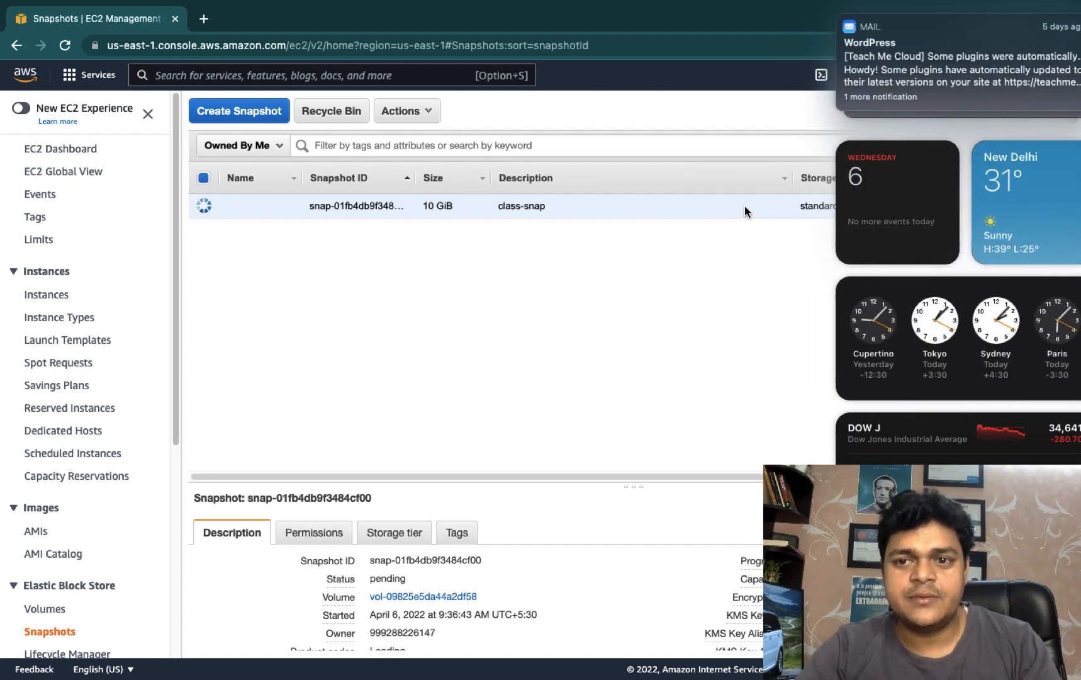
scroll(780, 208, right, 8)
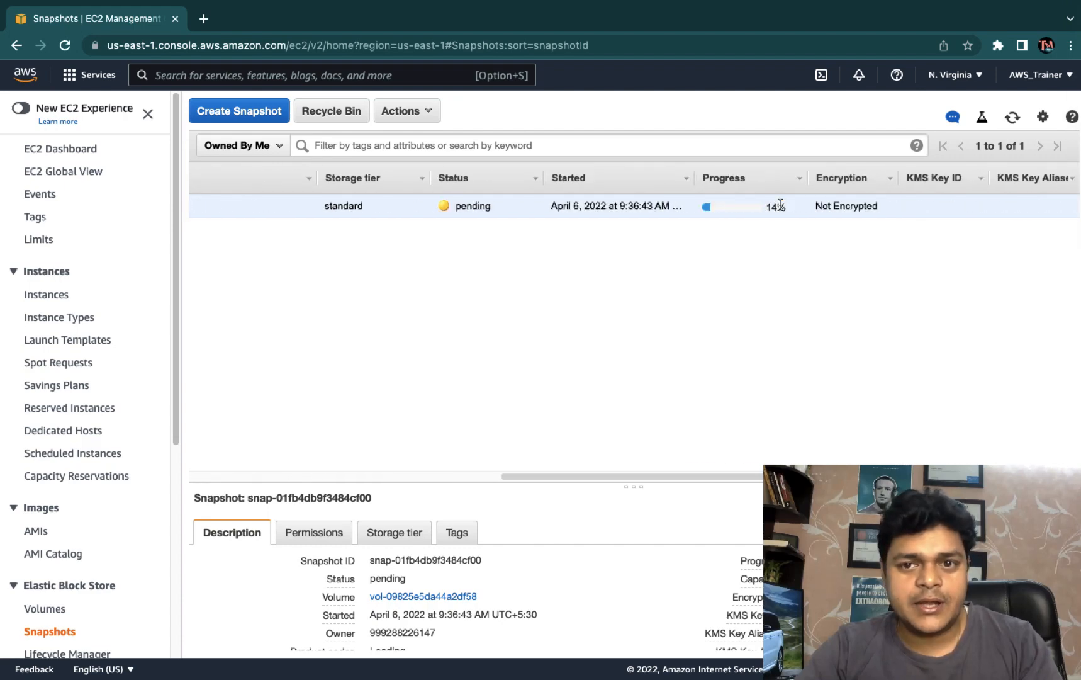
click(1014, 118)
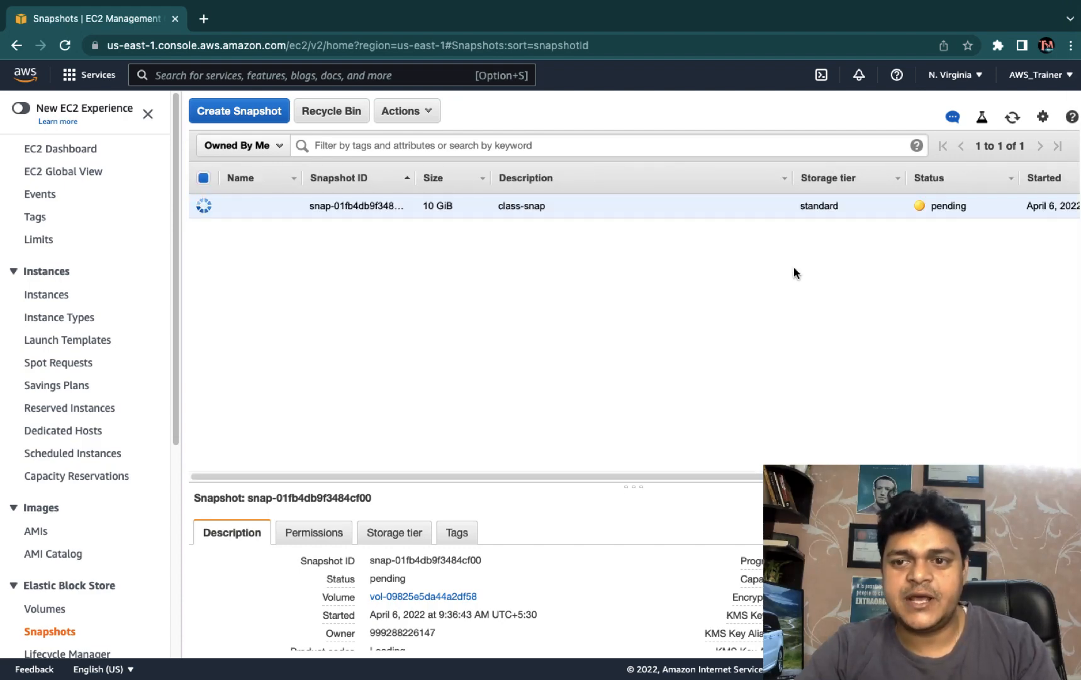
scroll(777, 209, right, 8)
- Switch to the OneNote diagram and draw two small blue disk boxes beside the EC2 computer, with a dashed arrow from the upper one towards Disk
key(ctrl+Left)
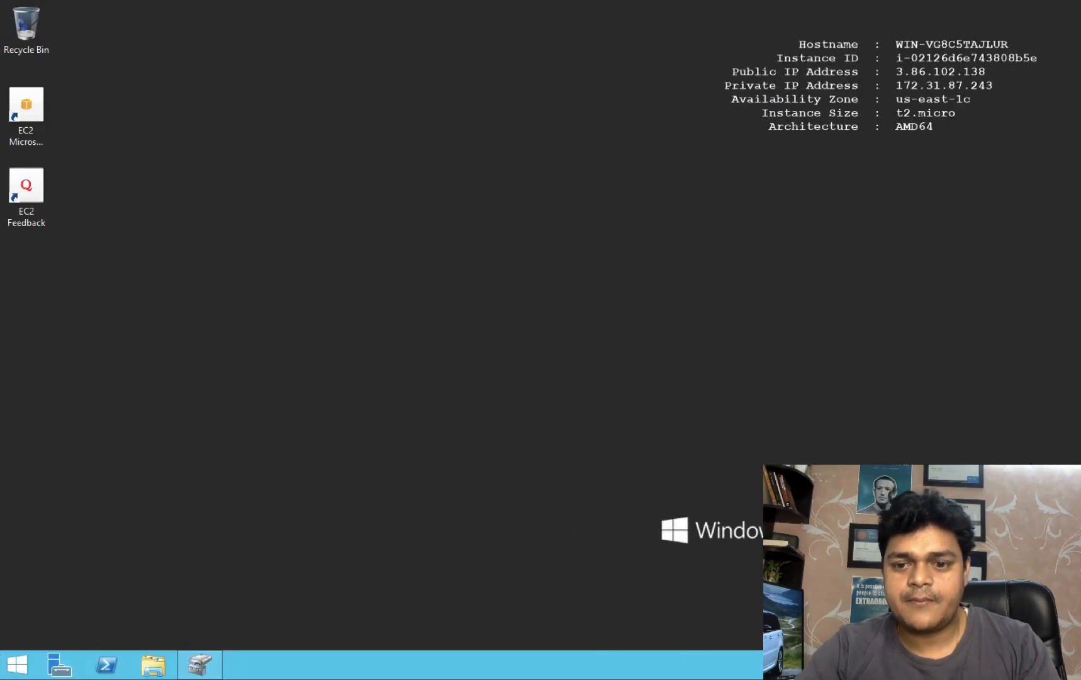
key(ctrl+Left)
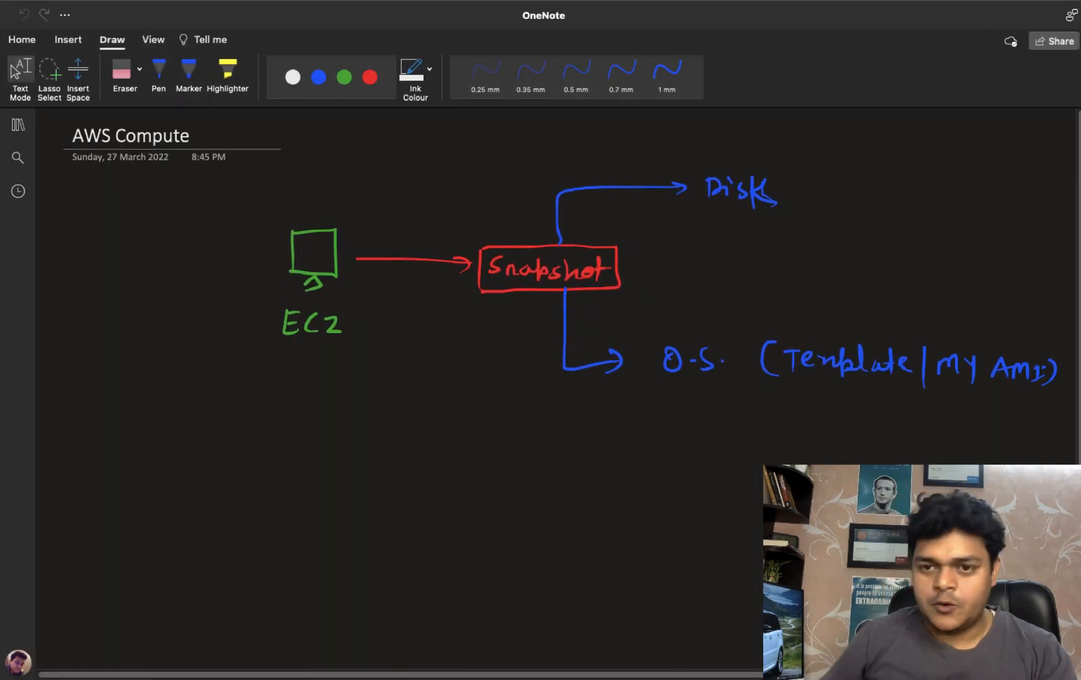
click(159, 75)
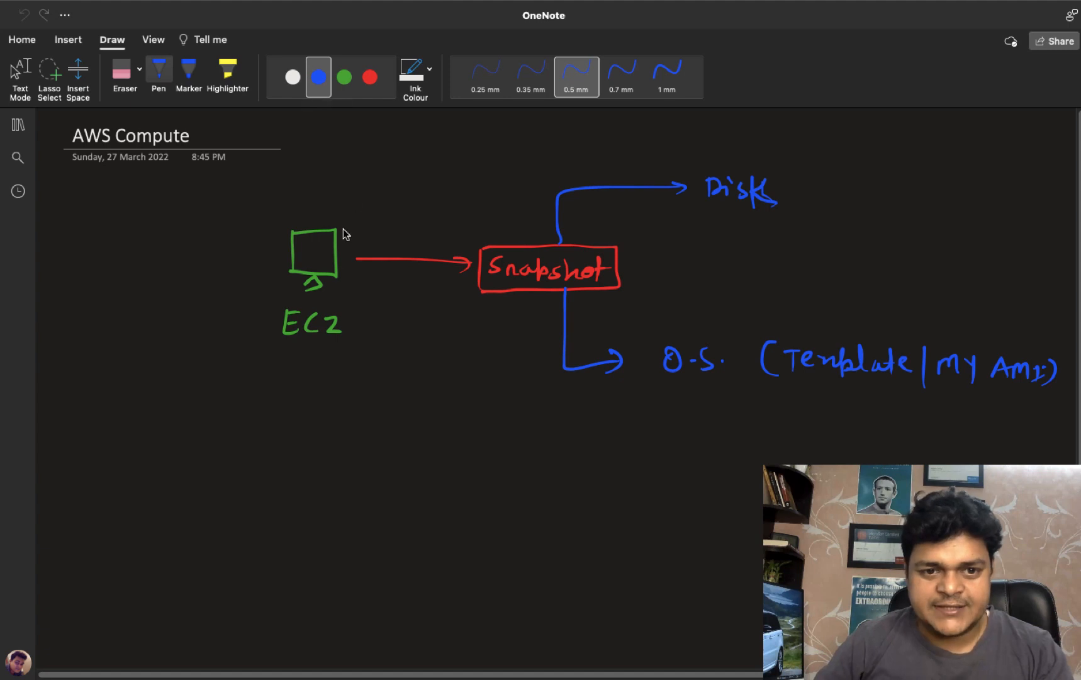
mouse_move(342, 229)
mouse_down()
mouse_move(359, 274)
mouse_move(344, 277)
mouse_up()
mouse_move(378, 219)
mouse_down()
mouse_move(528, 179)
mouse_move(635, 184)
mouse_up()
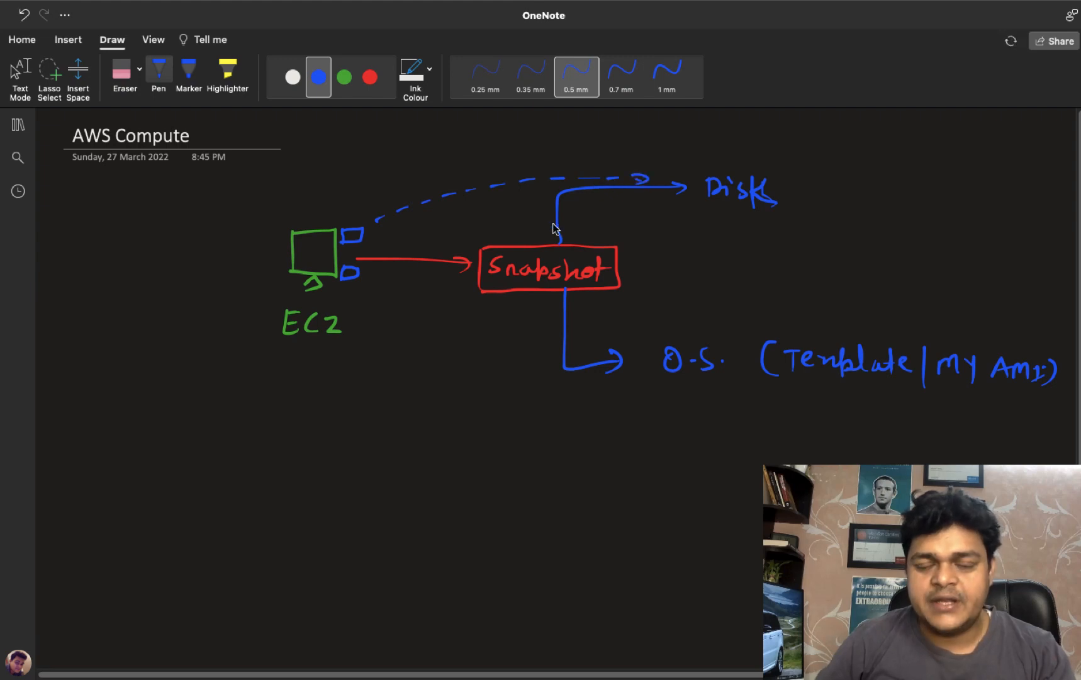
- Draw a dashed blue arrow from the lower disk box to the O.S. label and leave pen mode
drag(364, 286, 363, 293)
drag(372, 314, 374, 321)
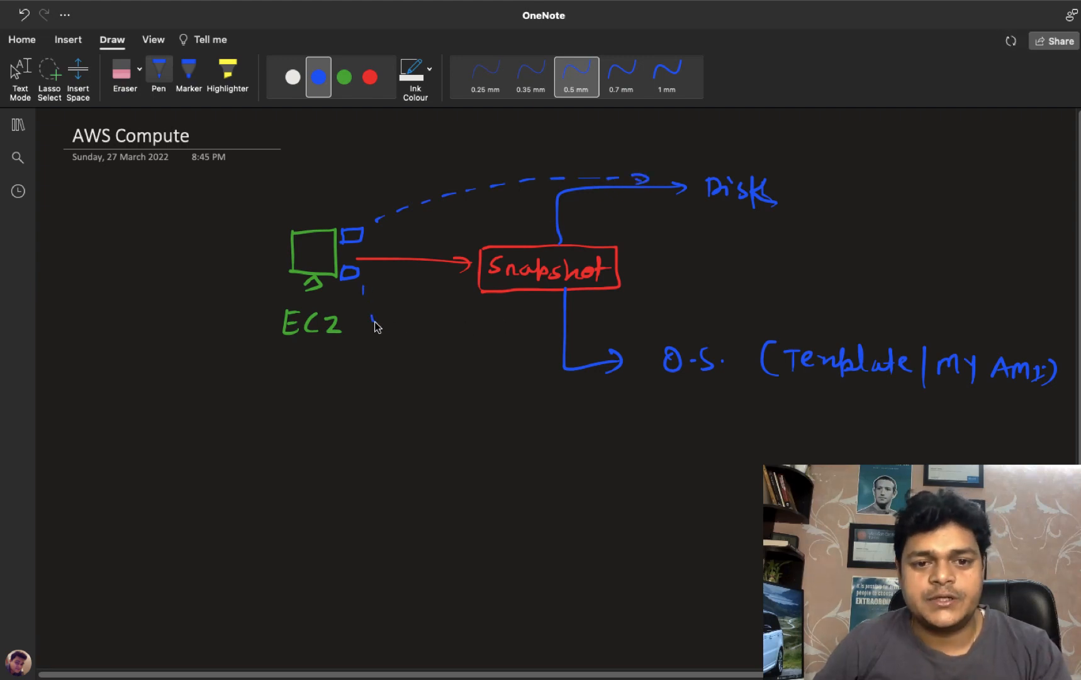
drag(446, 390, 455, 395)
drag(492, 403, 502, 403)
drag(538, 407, 556, 407)
drag(630, 394, 638, 391)
key(Escape)
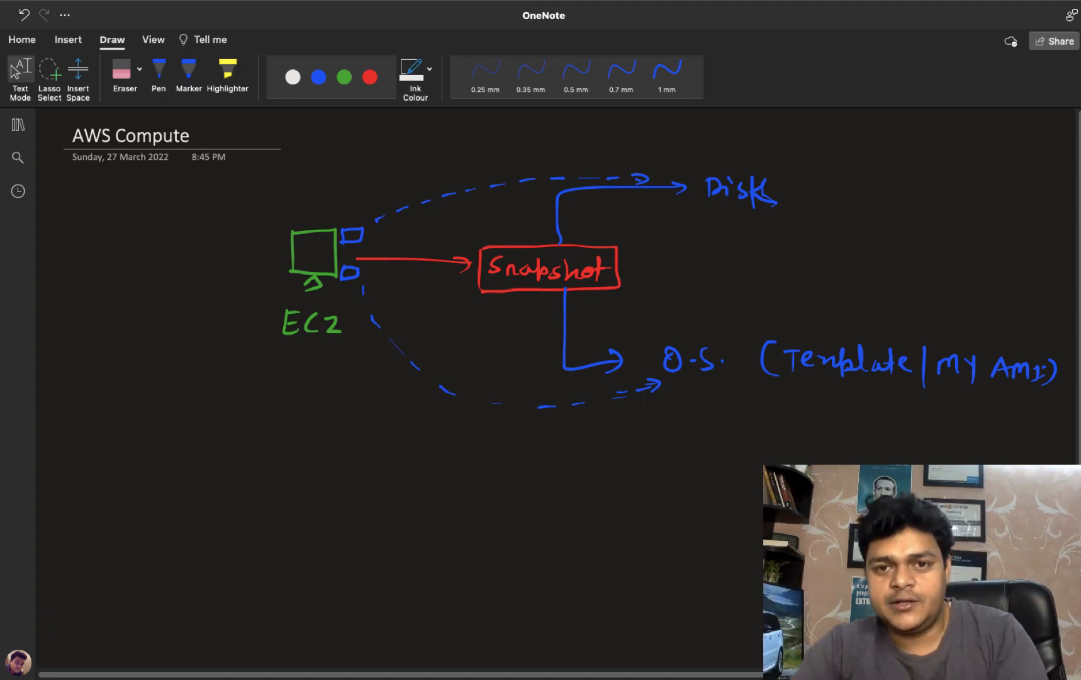
- Switch back to the EC2 console in the browser and open the Volumes list from the EC2 Dashboard
key(ctrl+Right)
key(ctrl+Right)
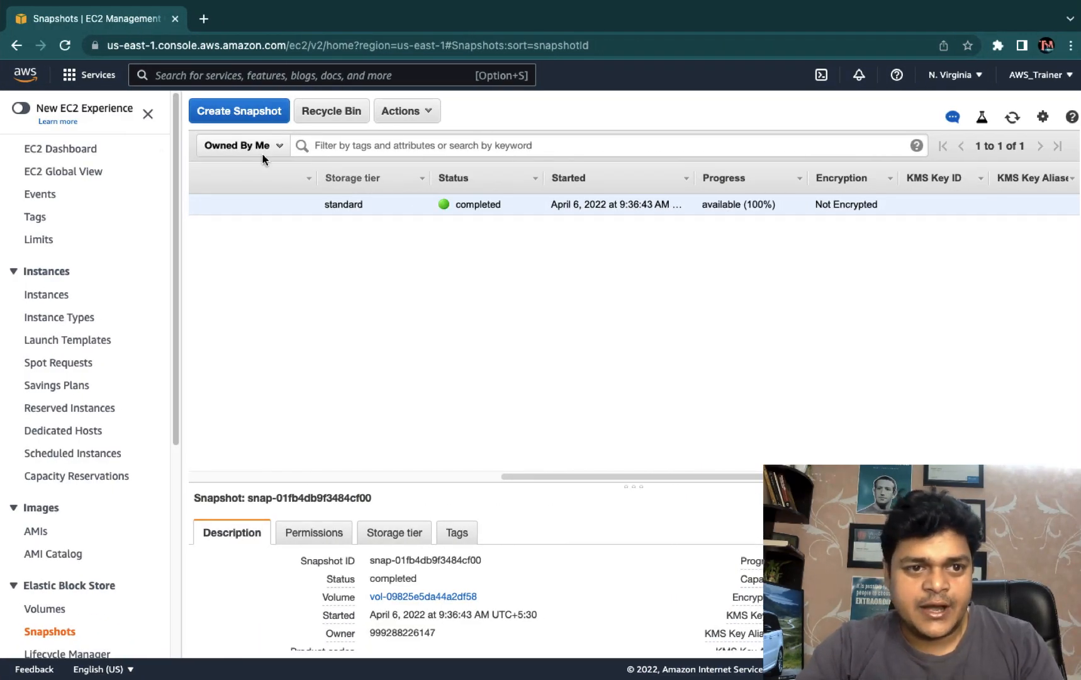
click(60, 151)
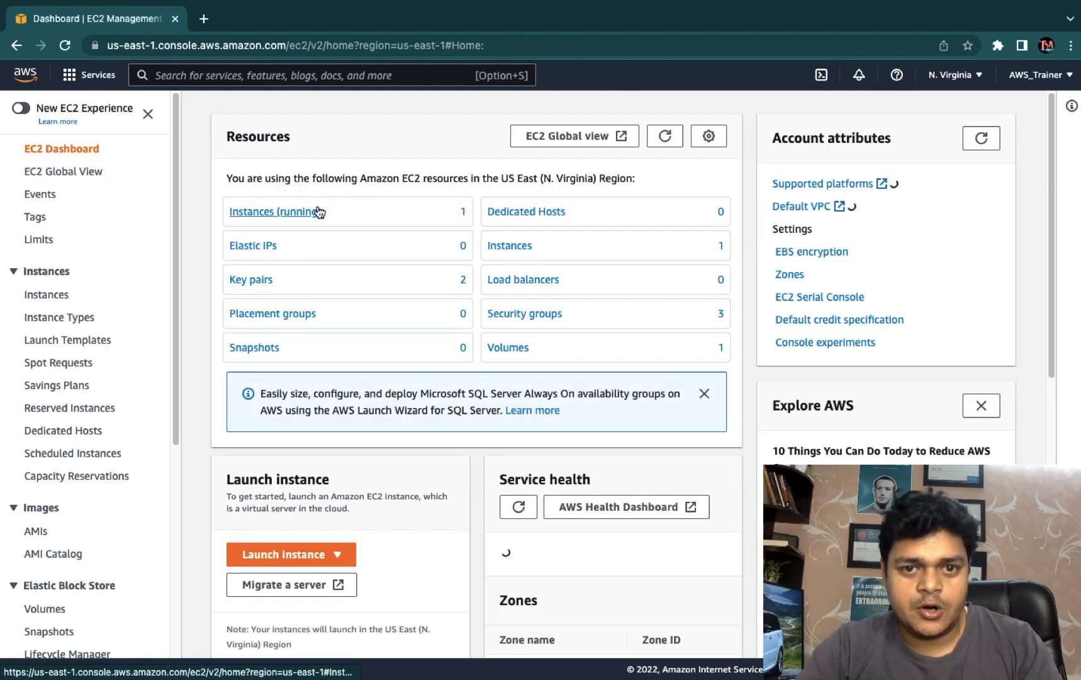
click(512, 354)
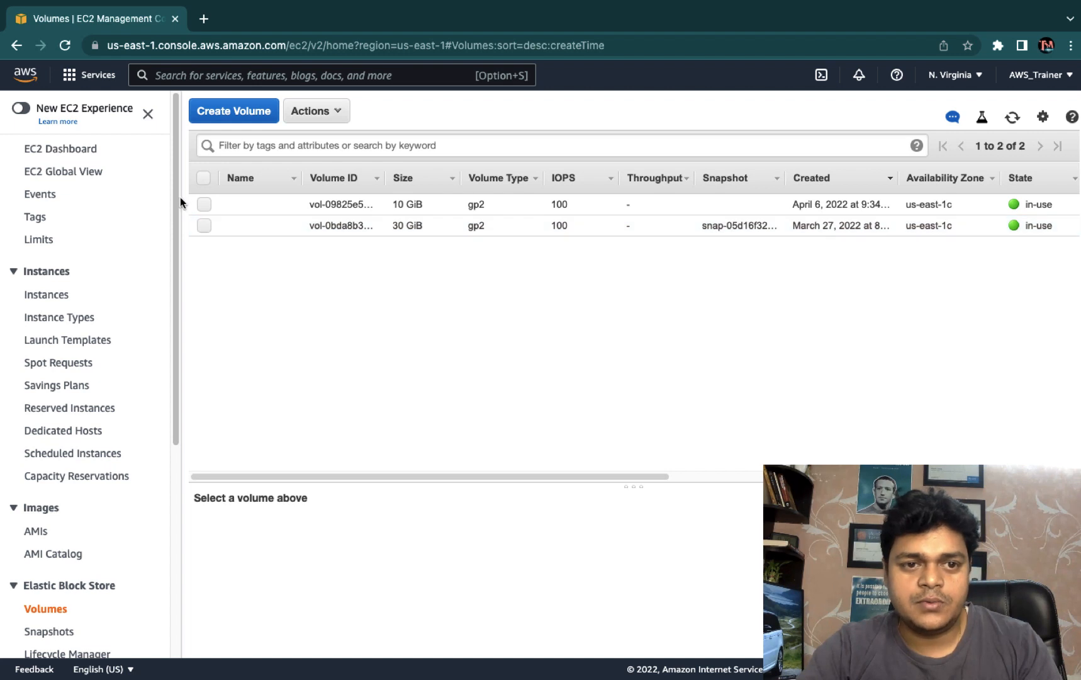
- Detach the 10 GiB volume from its instance and refresh the Volumes list to check its state
click(203, 204)
click(317, 116)
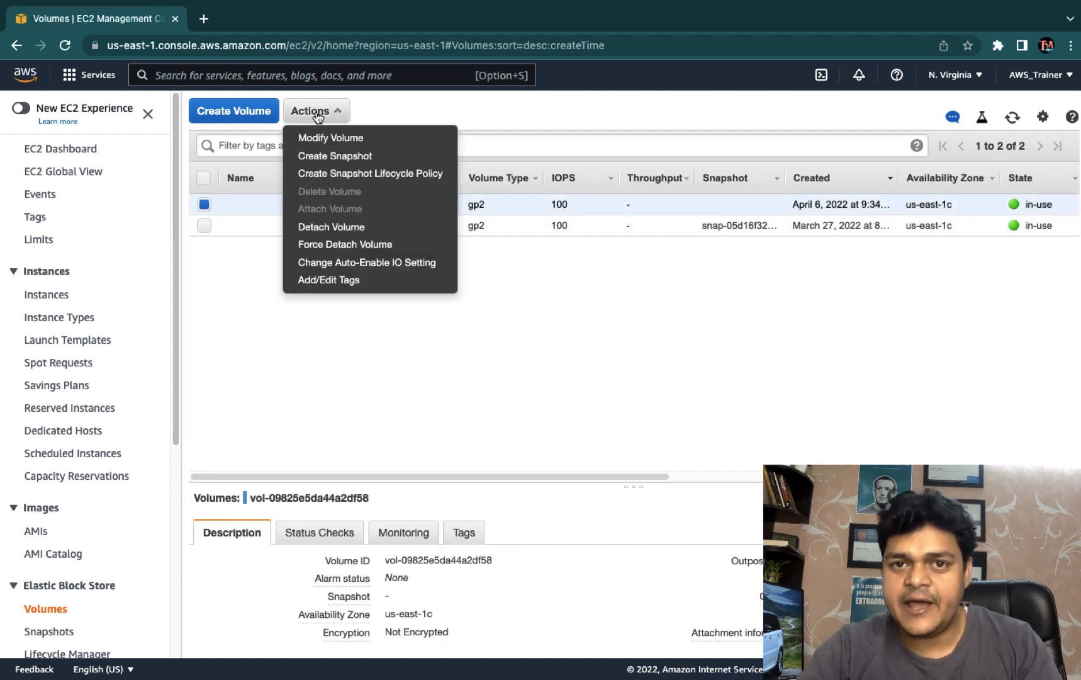
click(336, 226)
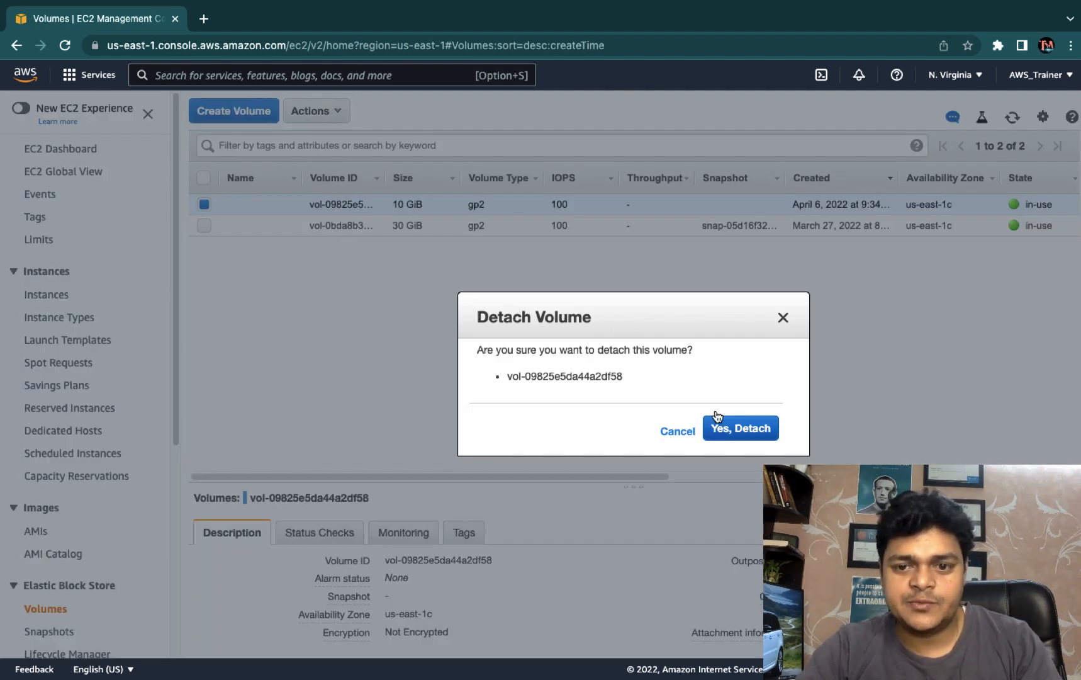
click(740, 430)
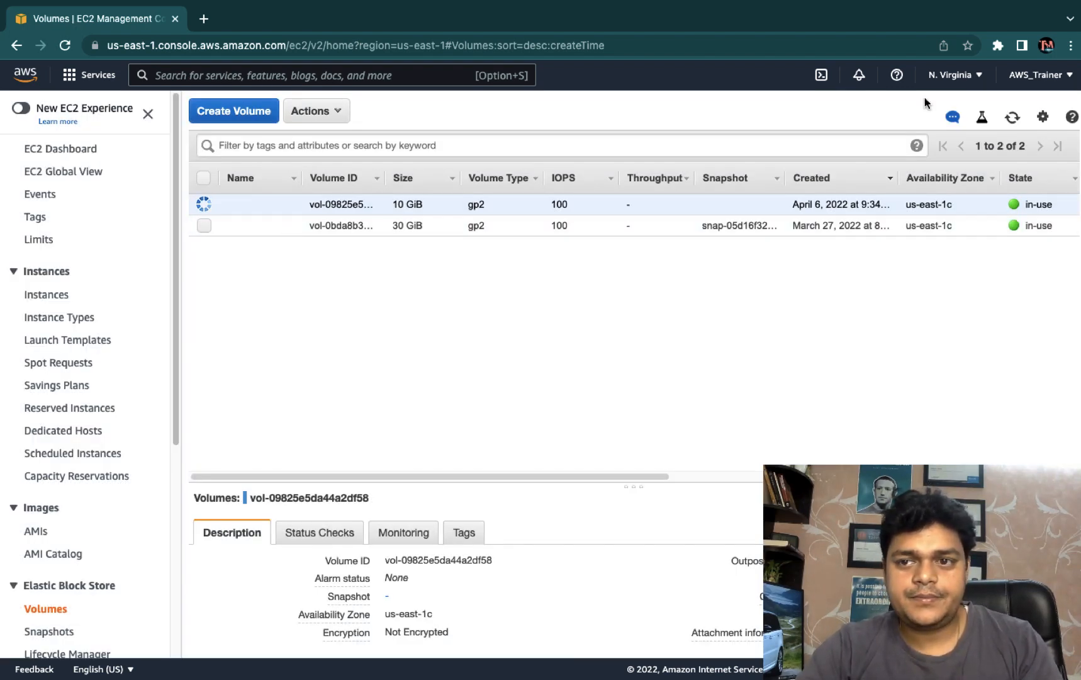
click(1011, 119)
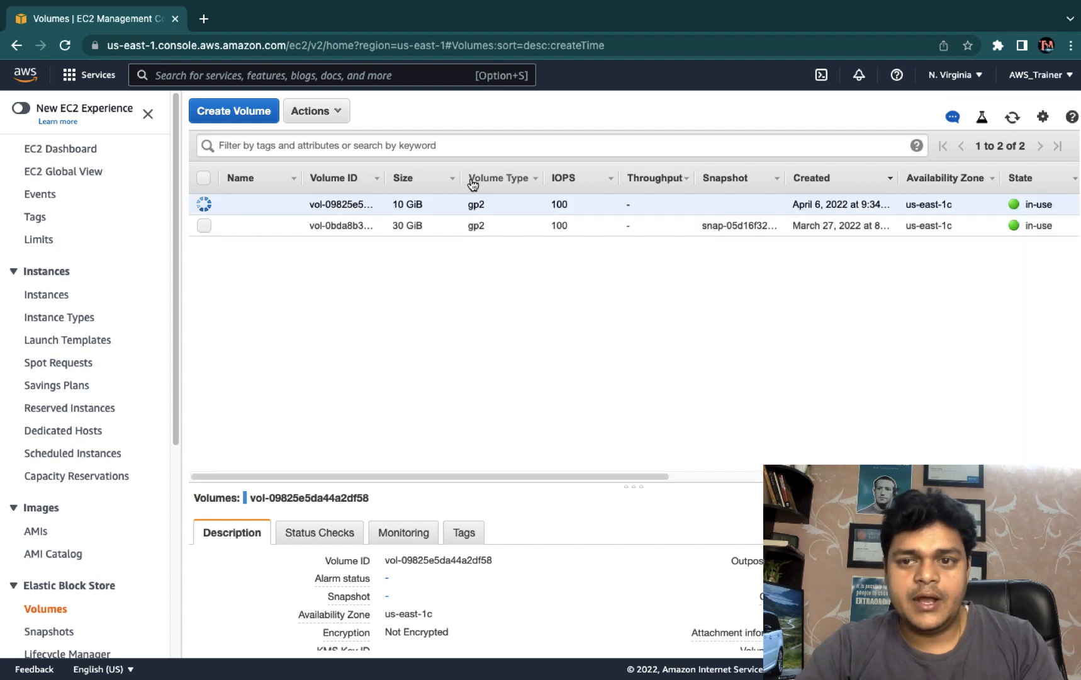
click(1015, 118)
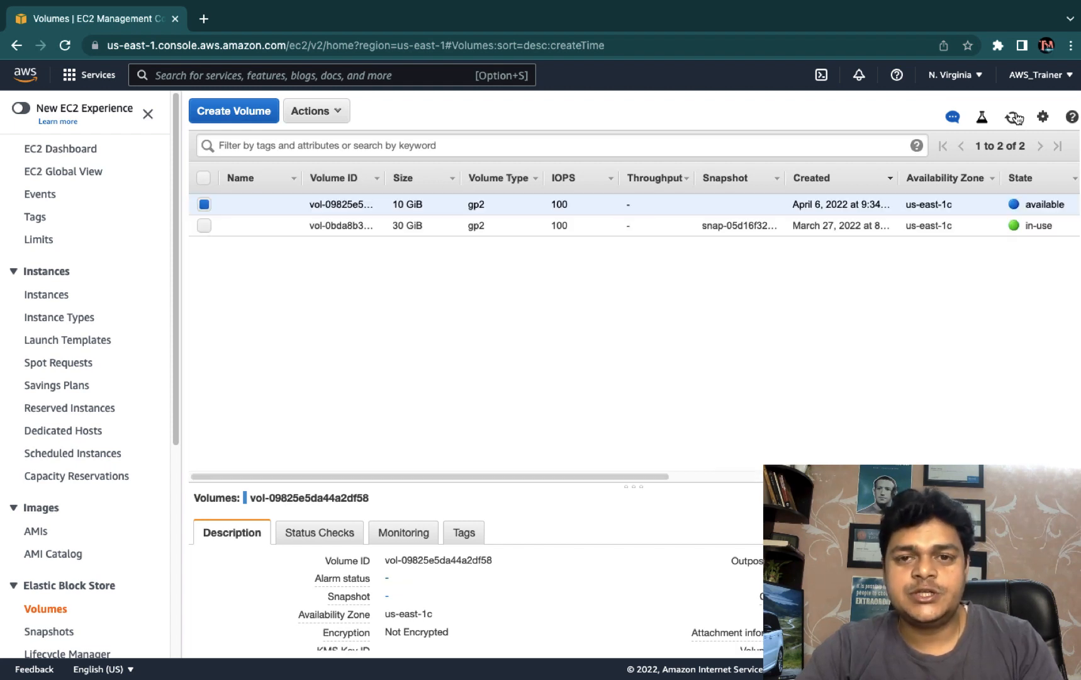
- Delete the detached 10 GiB volume
click(330, 111)
click(326, 191)
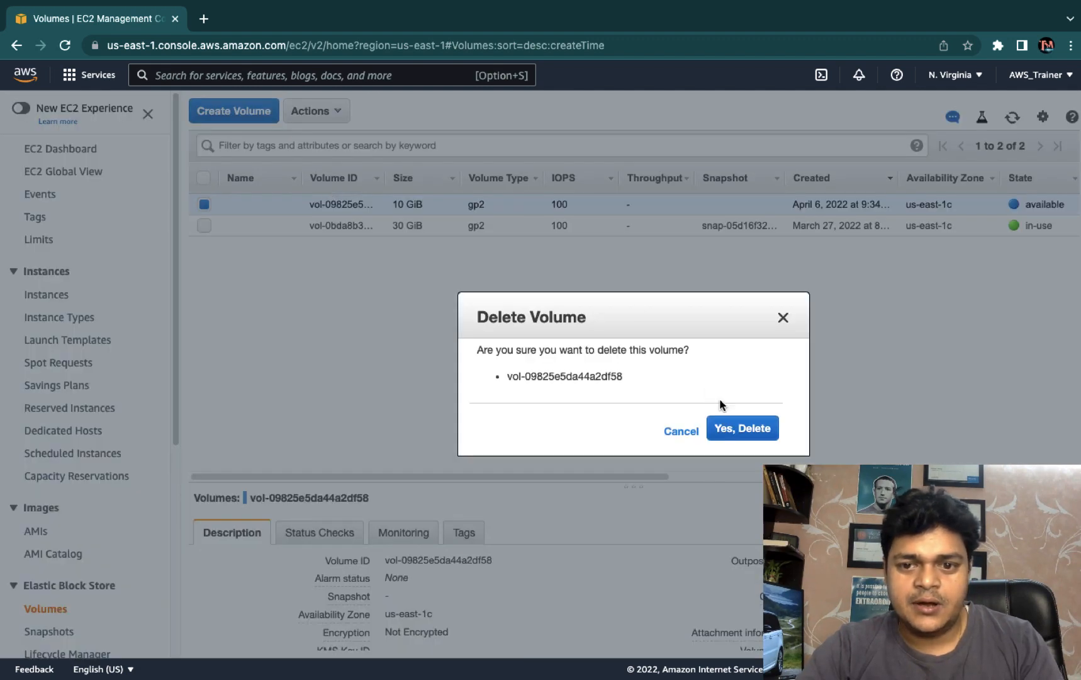
click(741, 433)
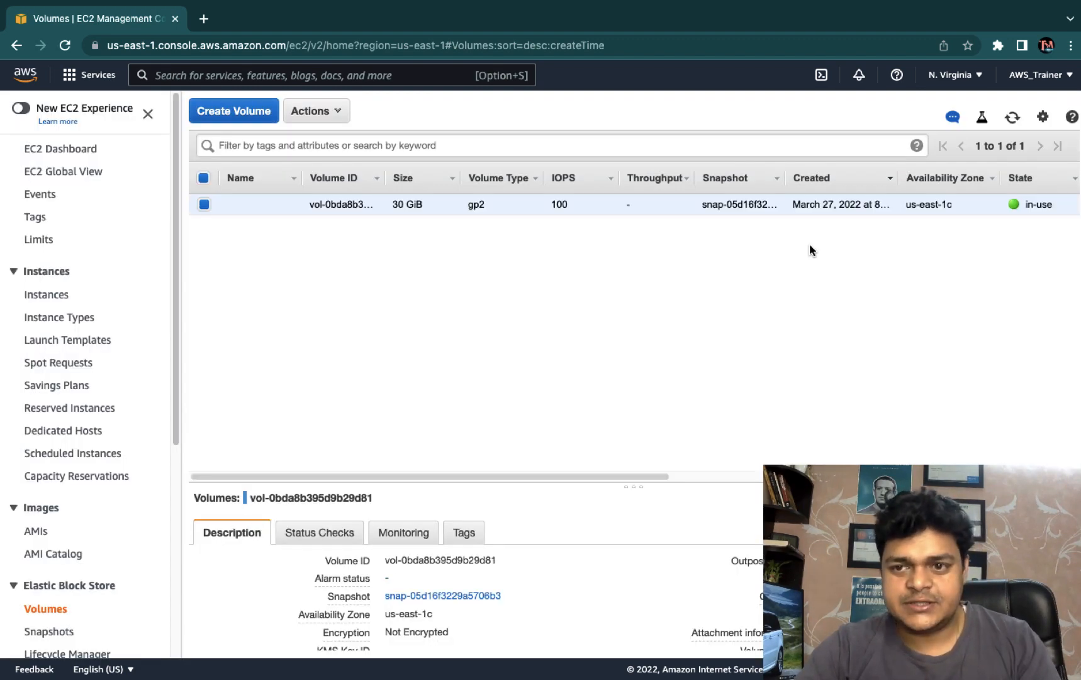
- Switch to the Windows Server instance and check its drives in File Explorer and Disk Management (diskmgmt.msc)
key(ctrl+Left)
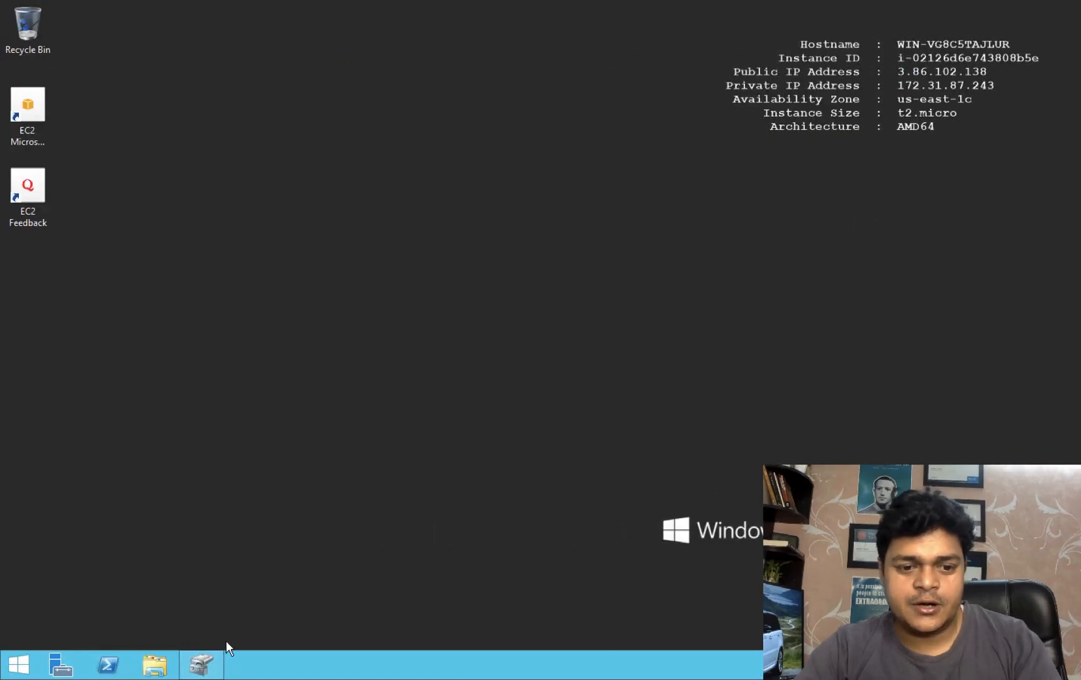
click(156, 663)
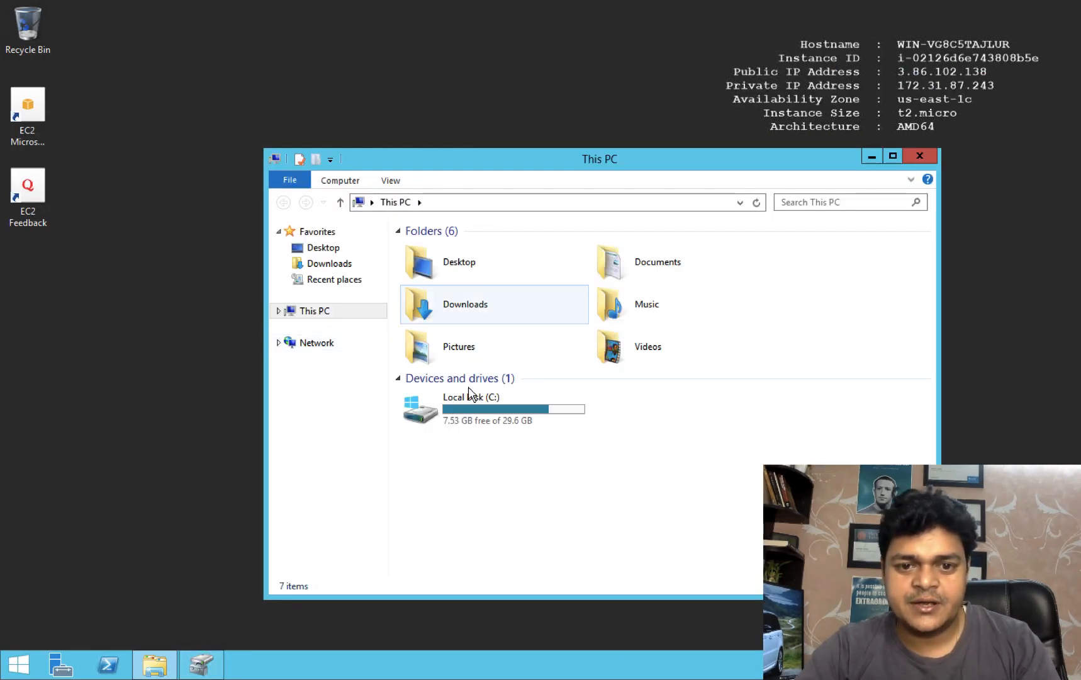
key(super+r)
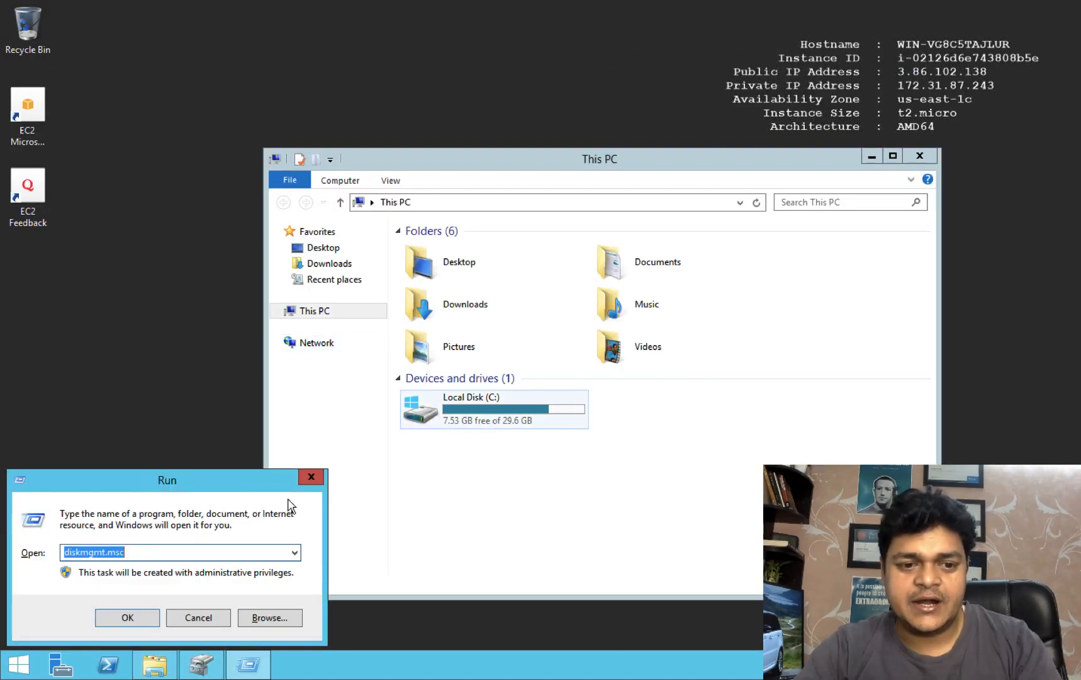
click(143, 619)
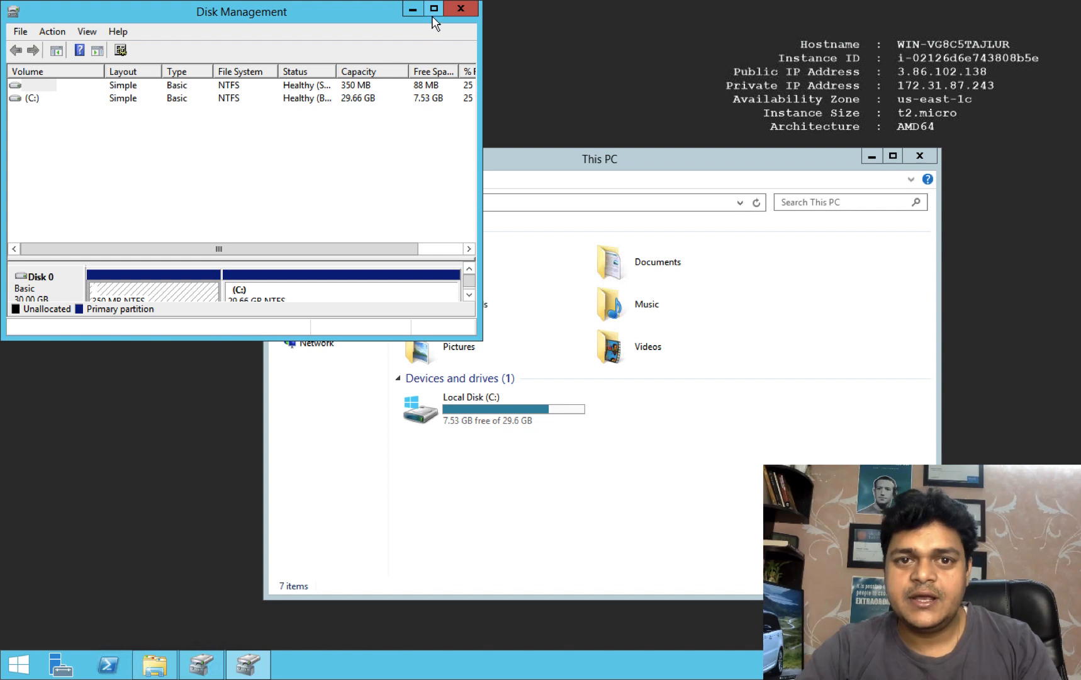
click(435, 9)
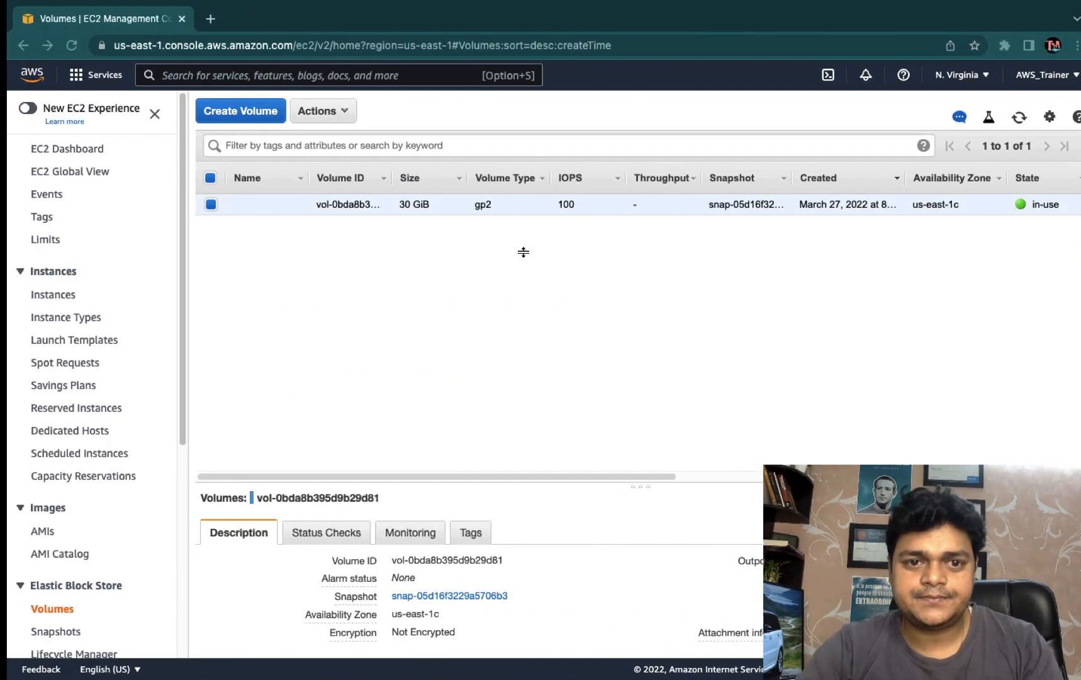
- Create a 10 GiB General Purpose SSD (gp2) volume from the class-snap snapshot in availability zone us-east-1c
click(79, 158)
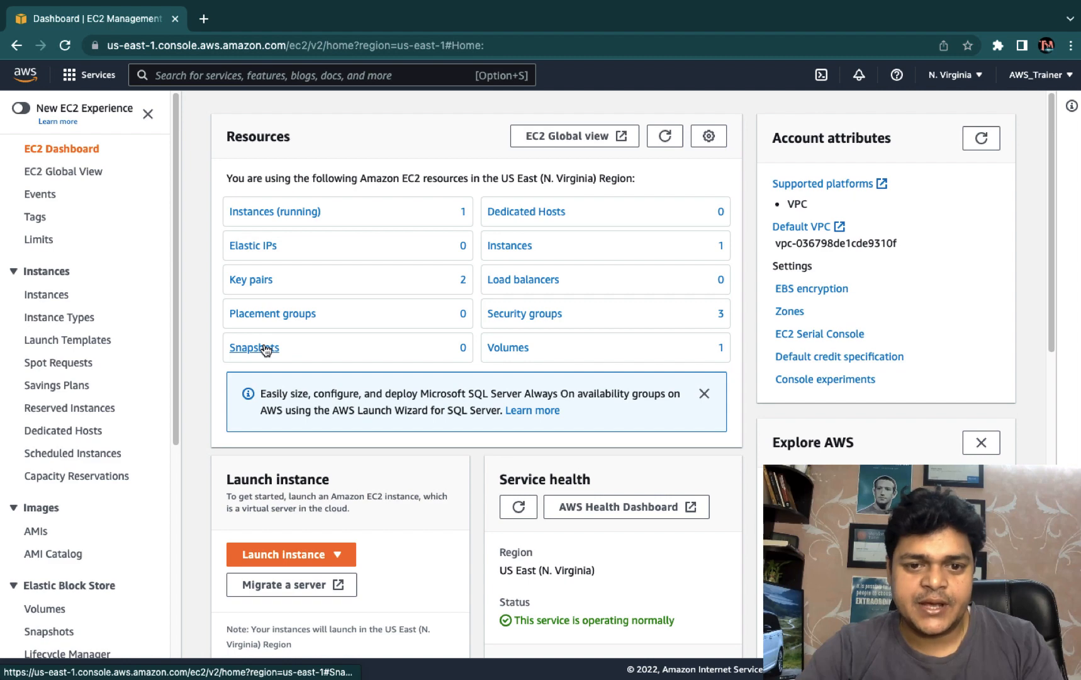
click(264, 348)
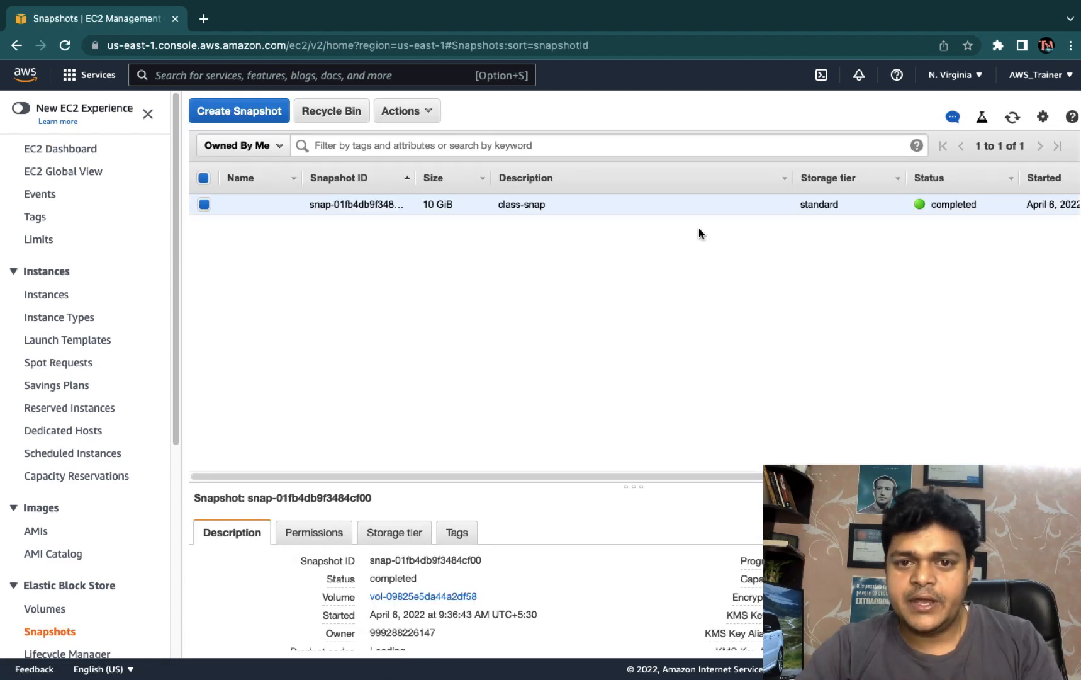
click(415, 114)
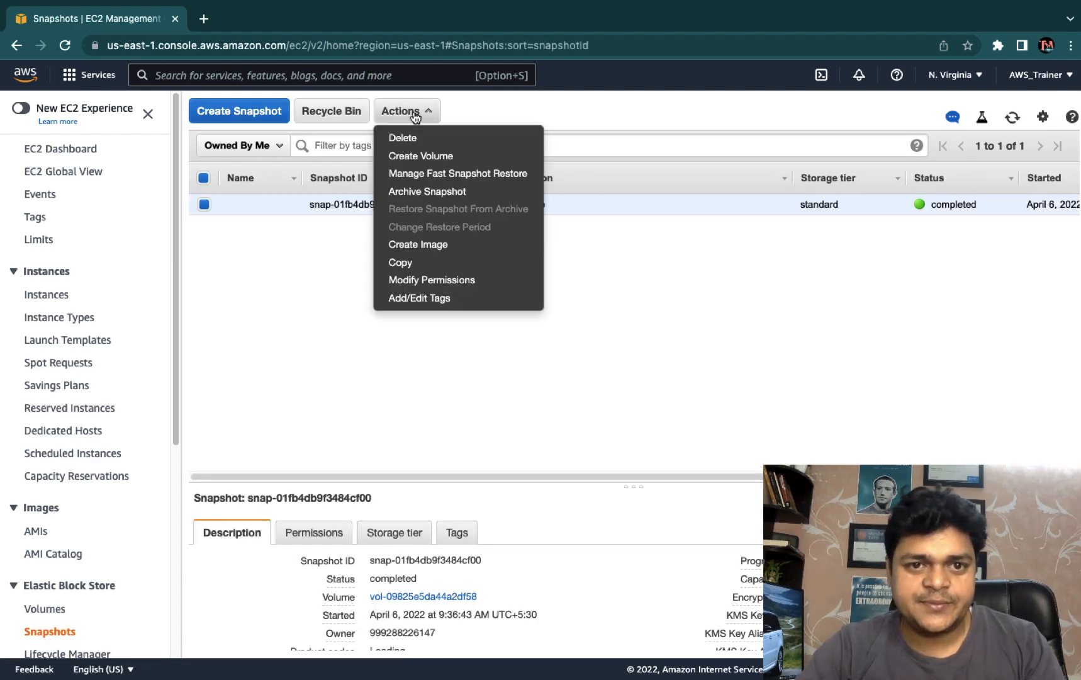
click(422, 162)
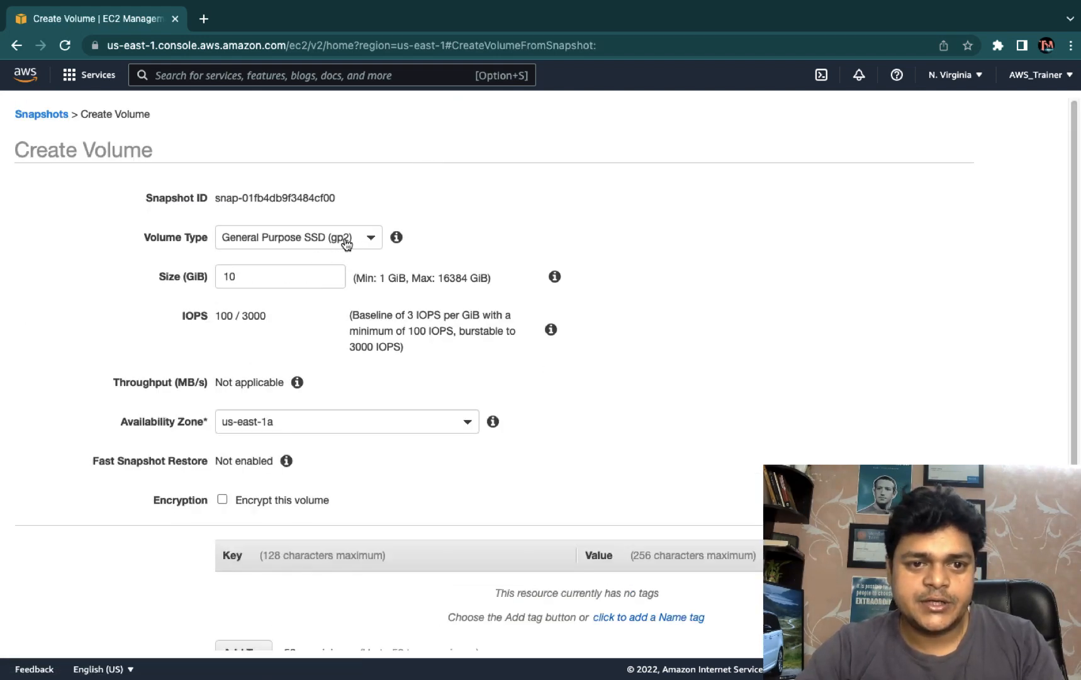
click(304, 426)
click(272, 514)
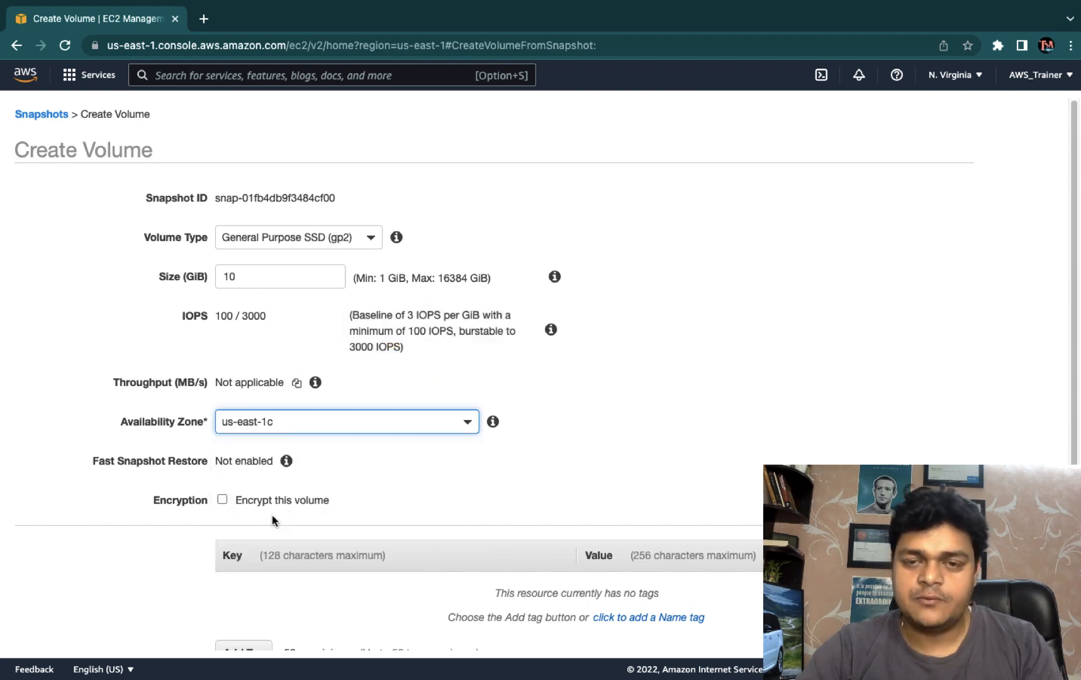
scroll(392, 475, down, 2)
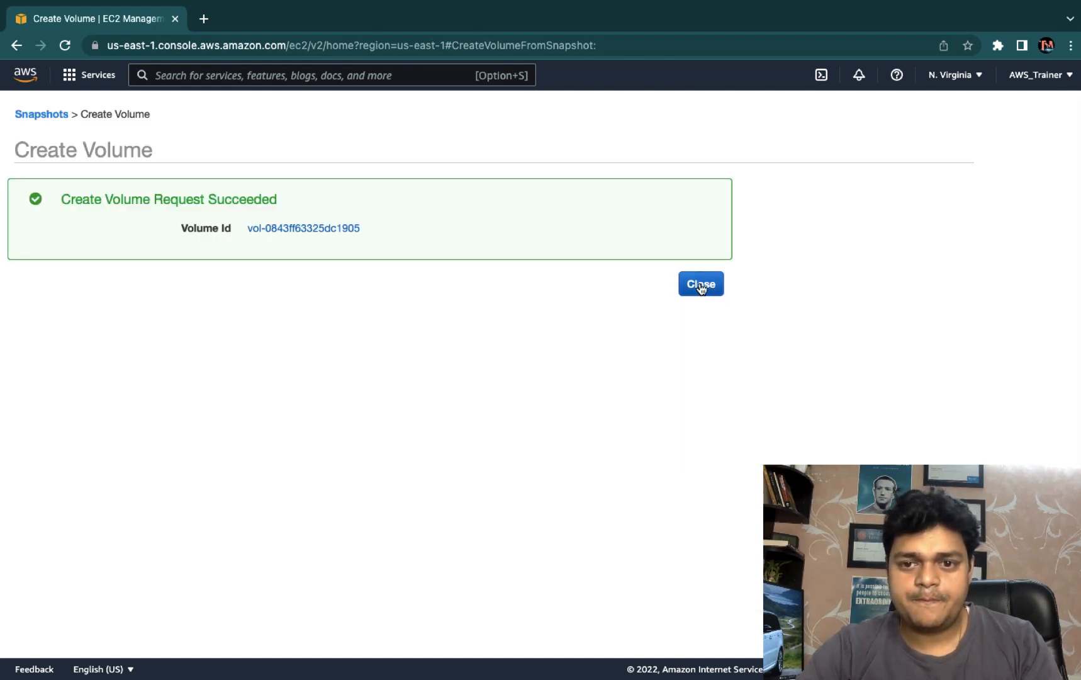
click(701, 287)
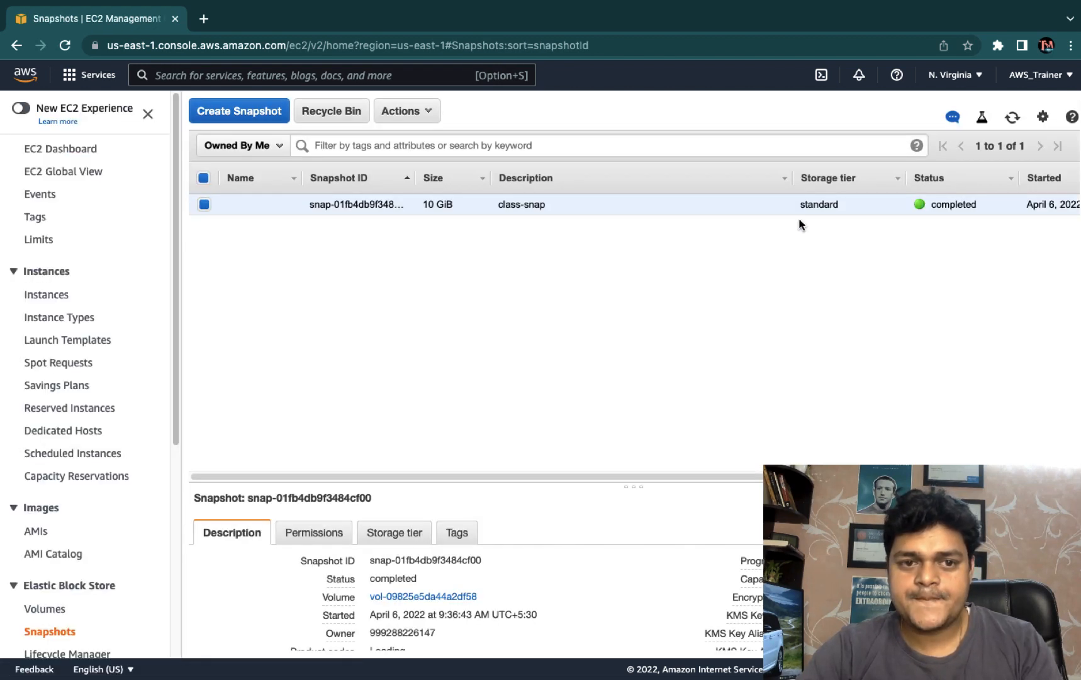
- Attach the available 10 GiB volume to the running Server 2012 instance
click(88, 150)
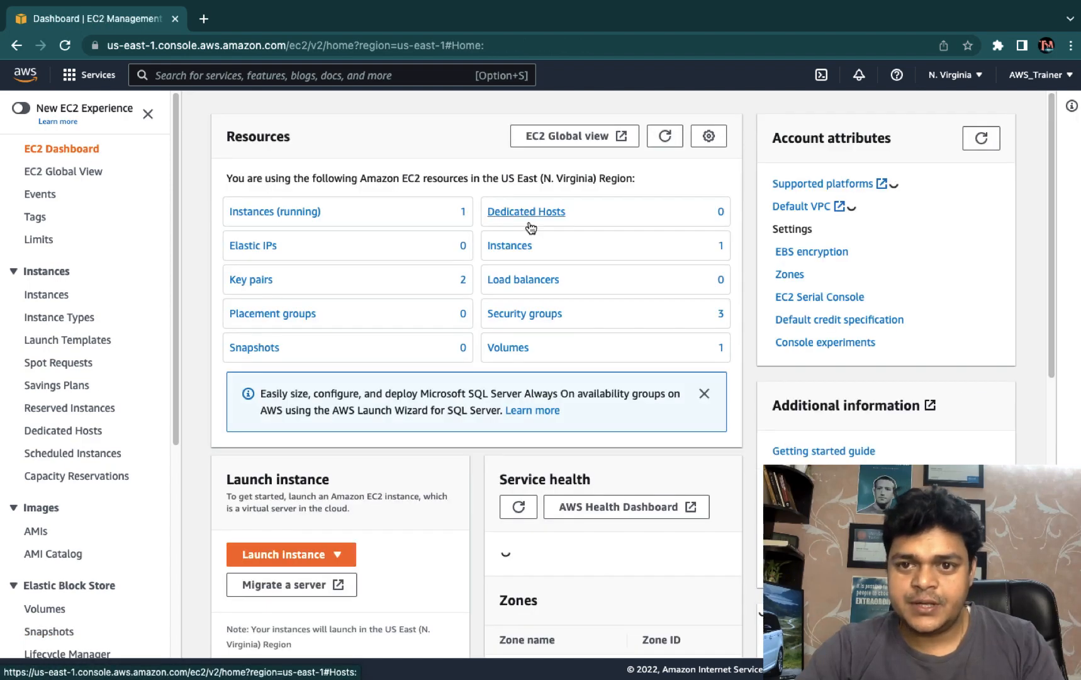
click(507, 348)
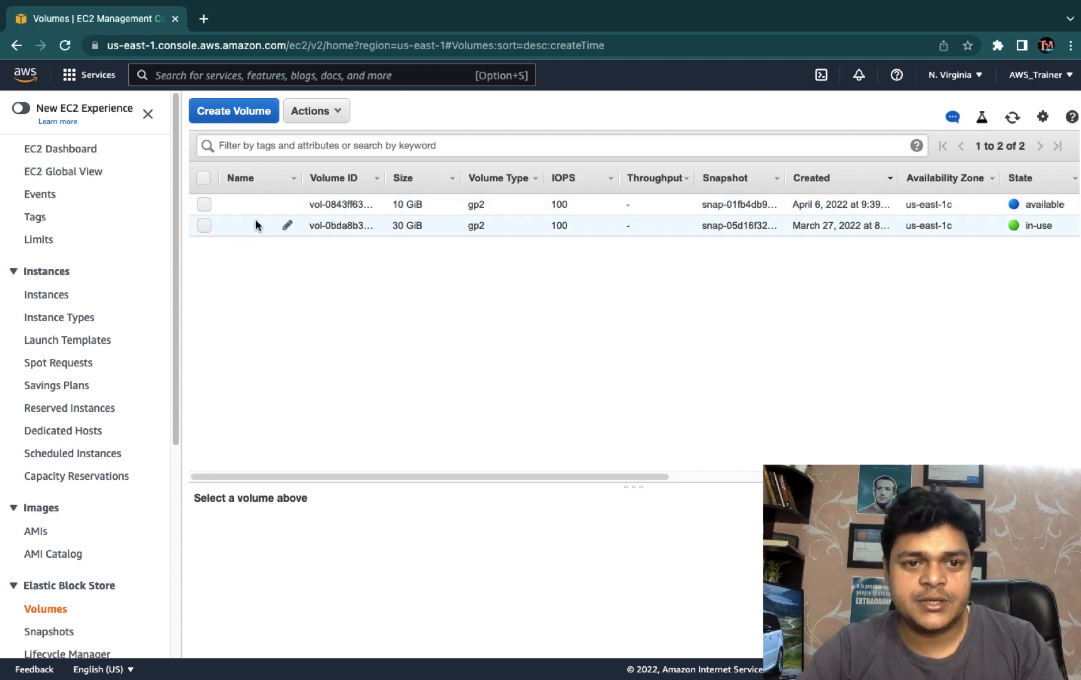
click(204, 205)
click(337, 111)
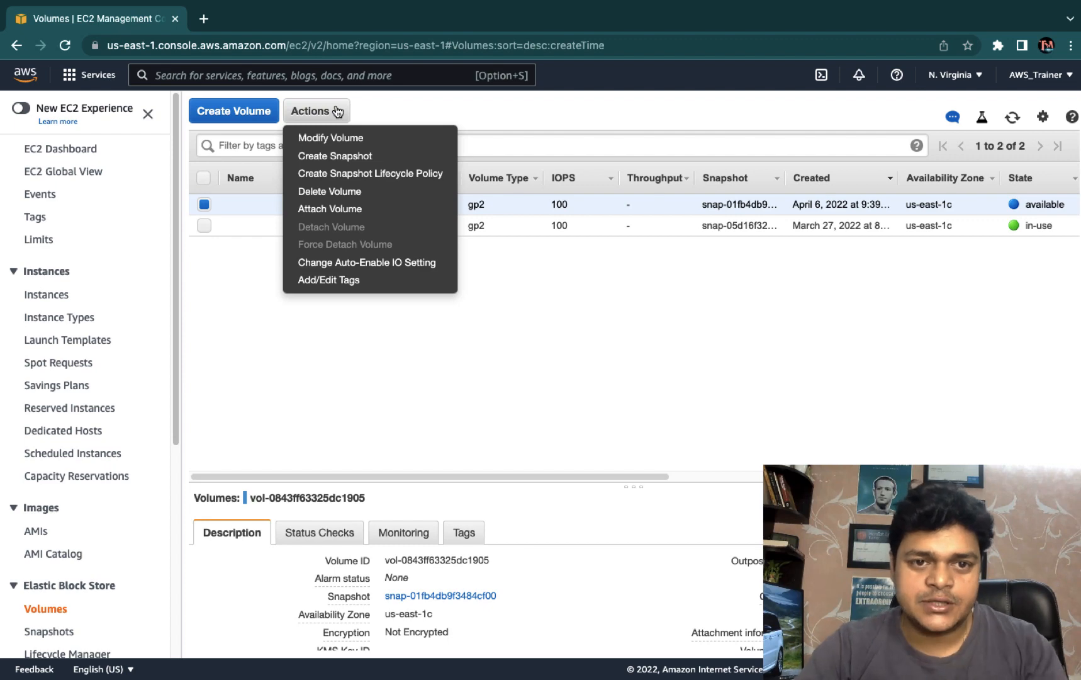
click(329, 210)
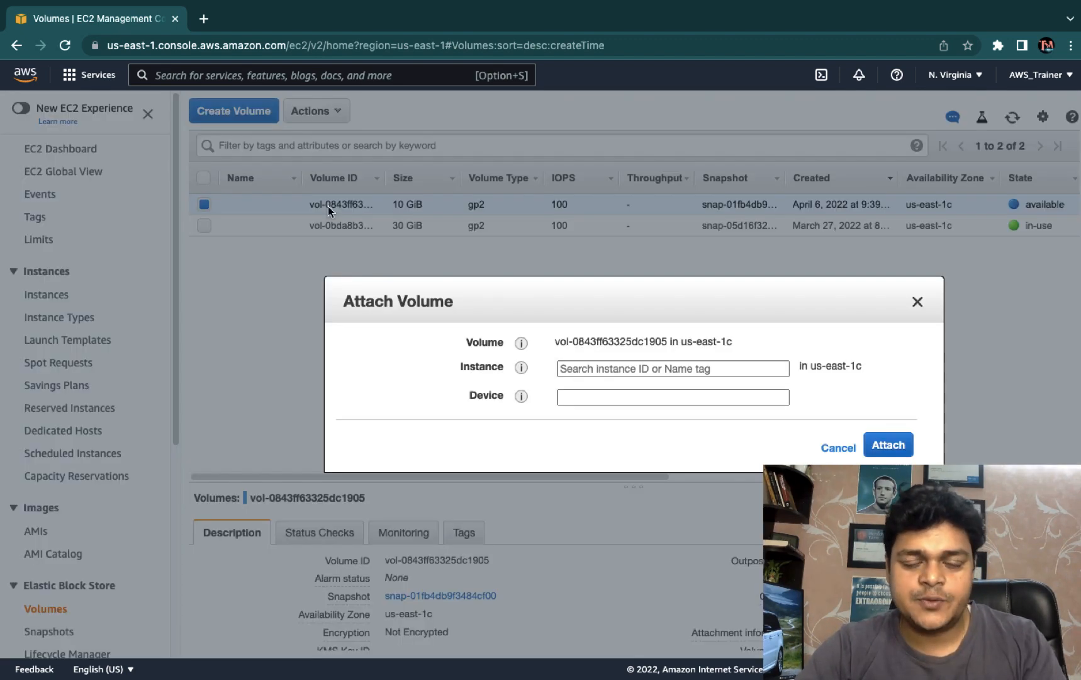
click(648, 370)
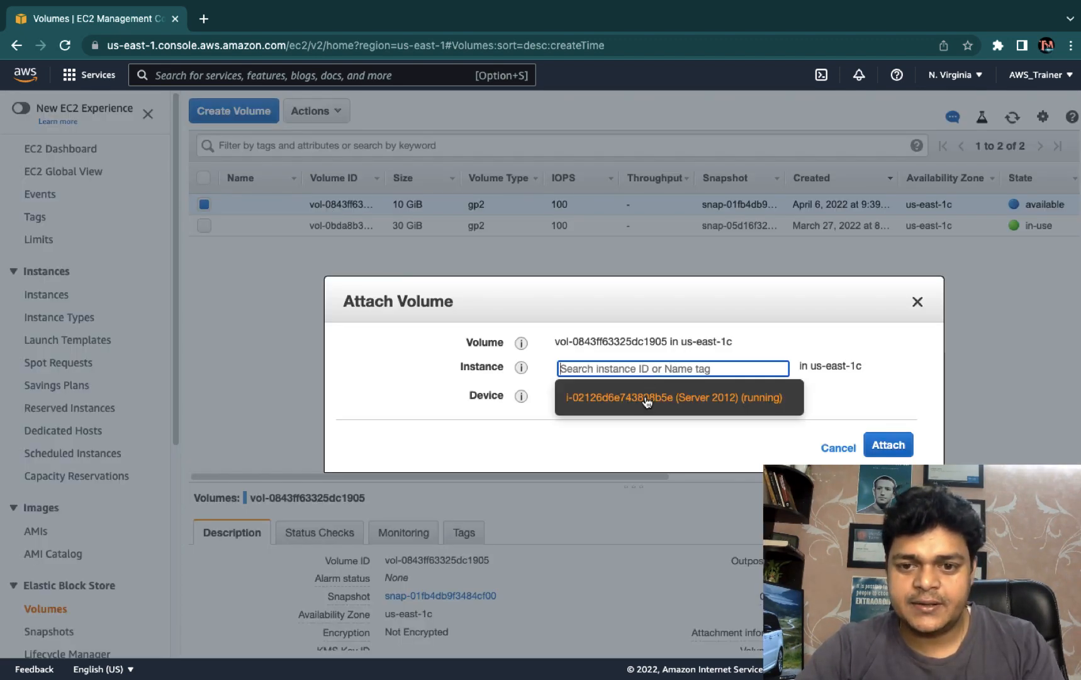
click(605, 398)
click(886, 454)
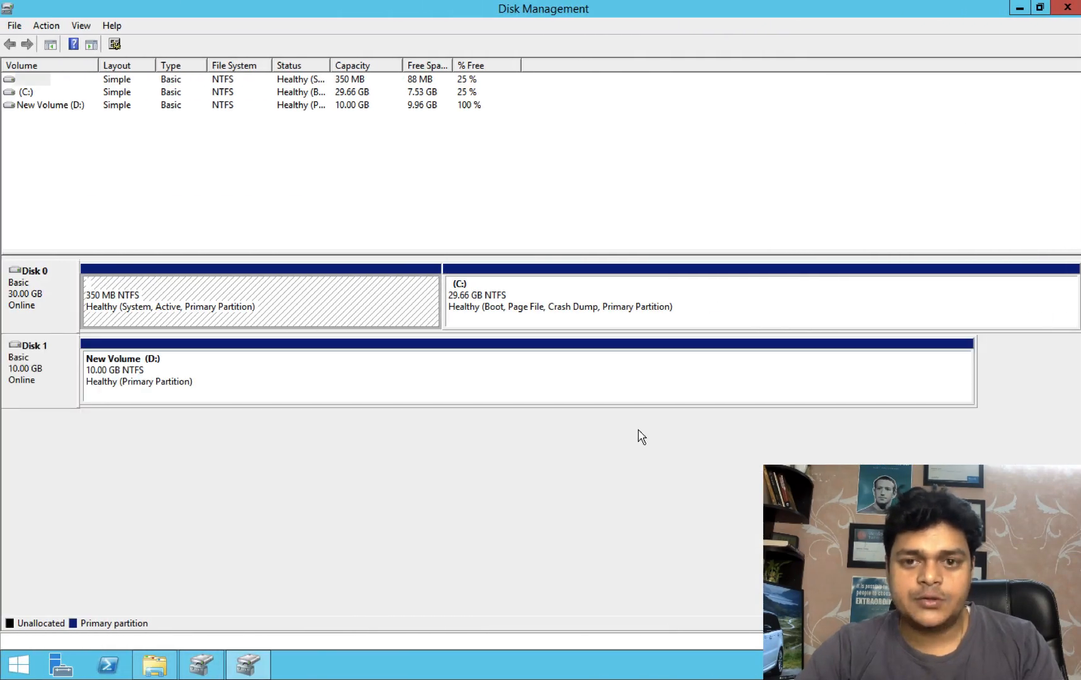
- In the Windows Server instance, view the test text file inside the test folder on New Volume (D:), then close it
right_click(143, 375)
click(177, 382)
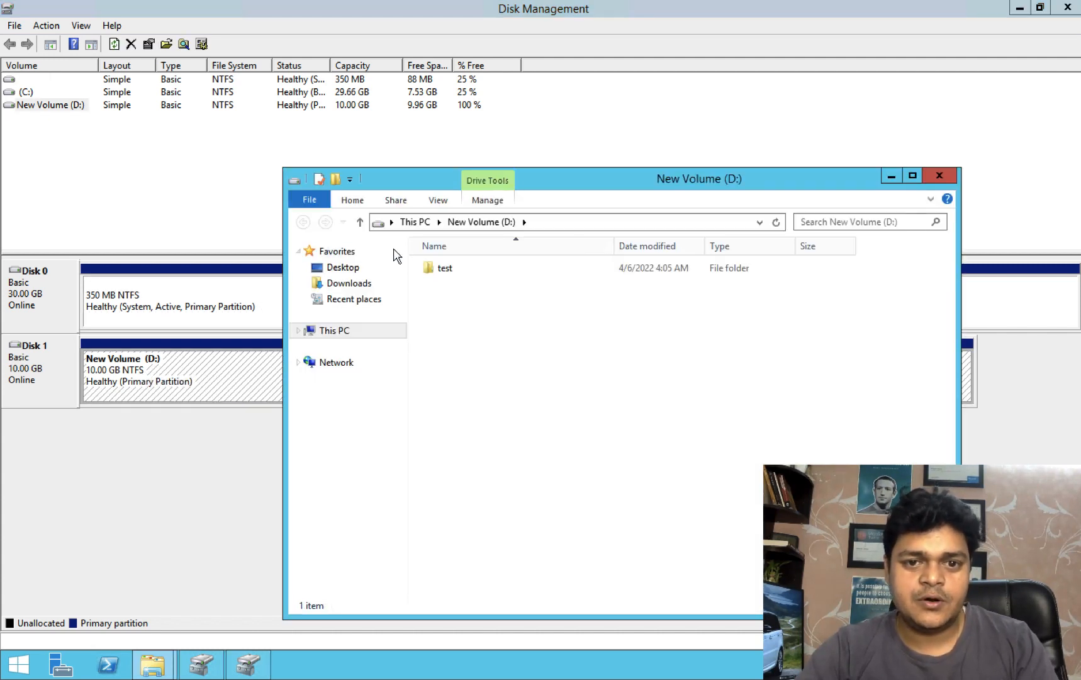
double_click(444, 269)
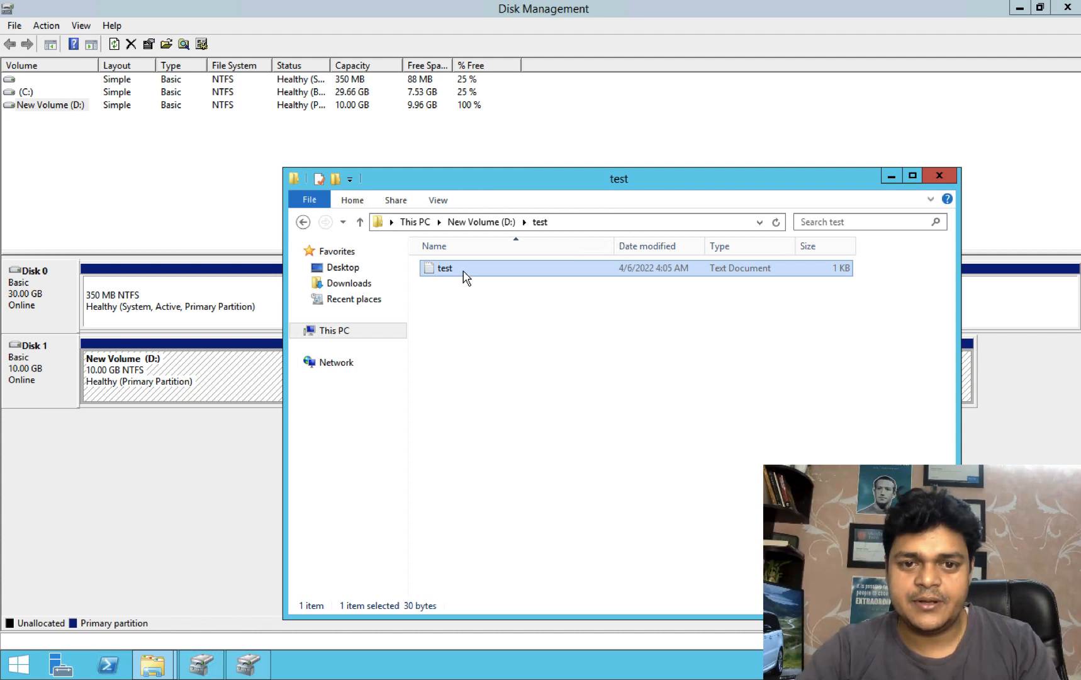
double_click(464, 273)
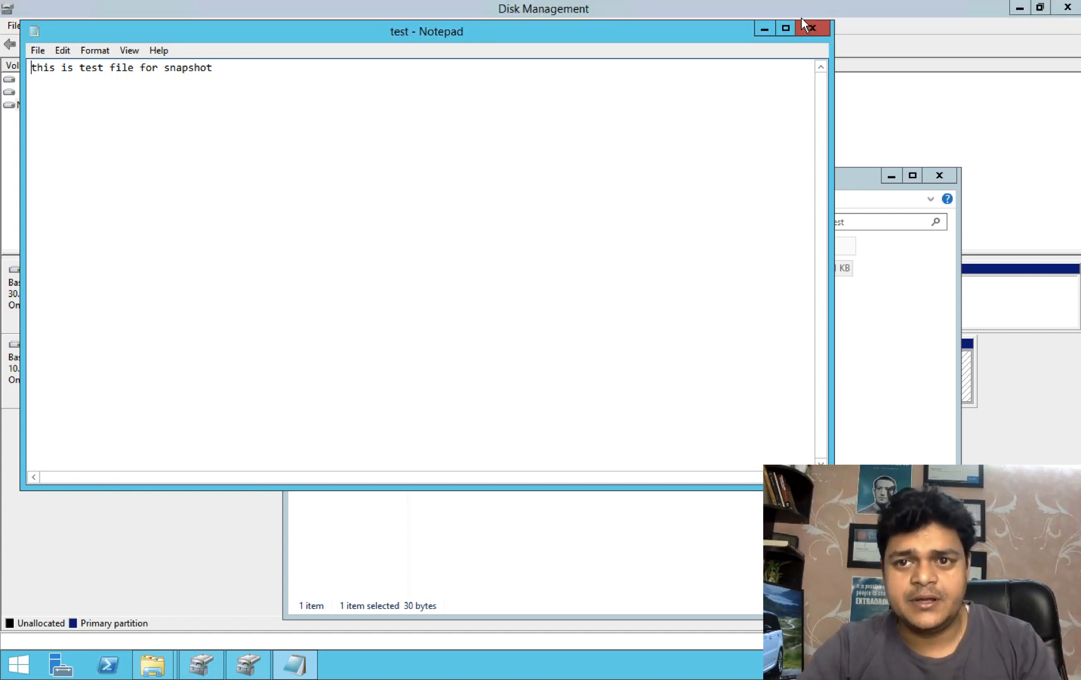
click(804, 25)
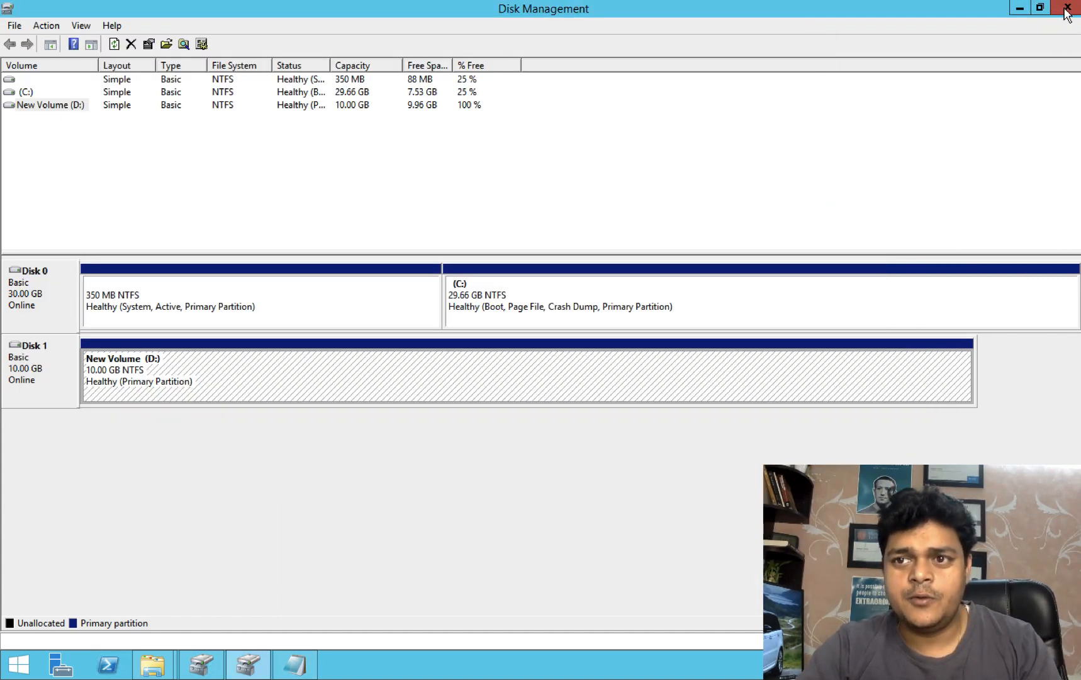
- Close Disk Management and the remaining File Explorer windows on the Windows Server desktop
click(1068, 10)
click(811, 29)
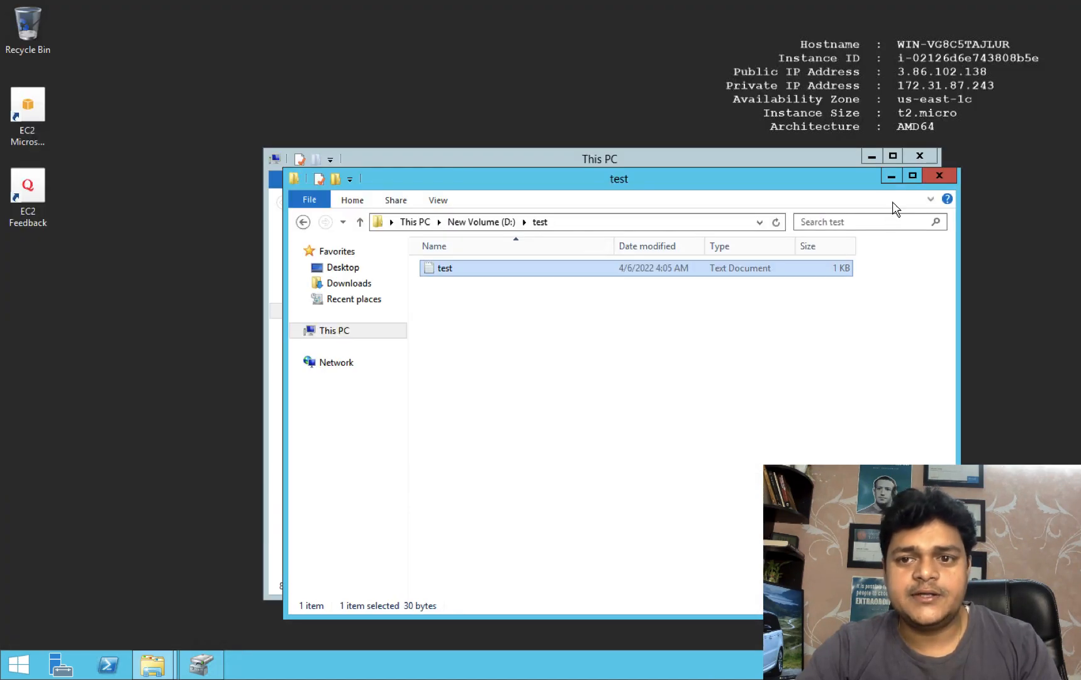
click(939, 176)
click(921, 155)
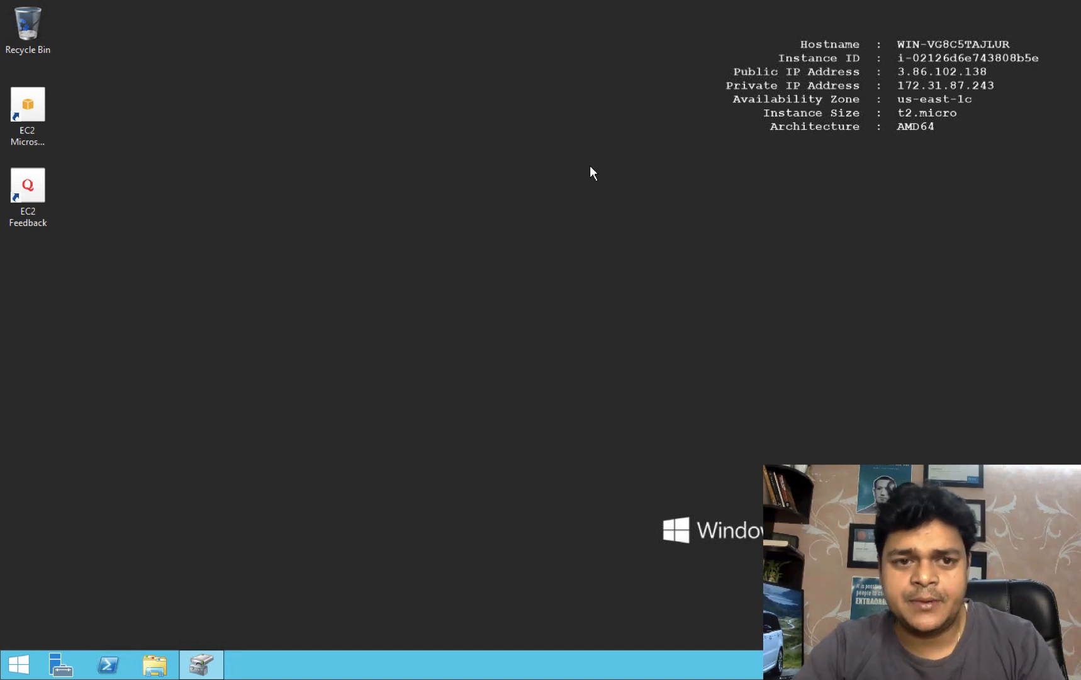
- Switch back to the EC2 console and start an image of the running Server 2012 instance, naming it server-2012-clone
key(ctrl+Right)
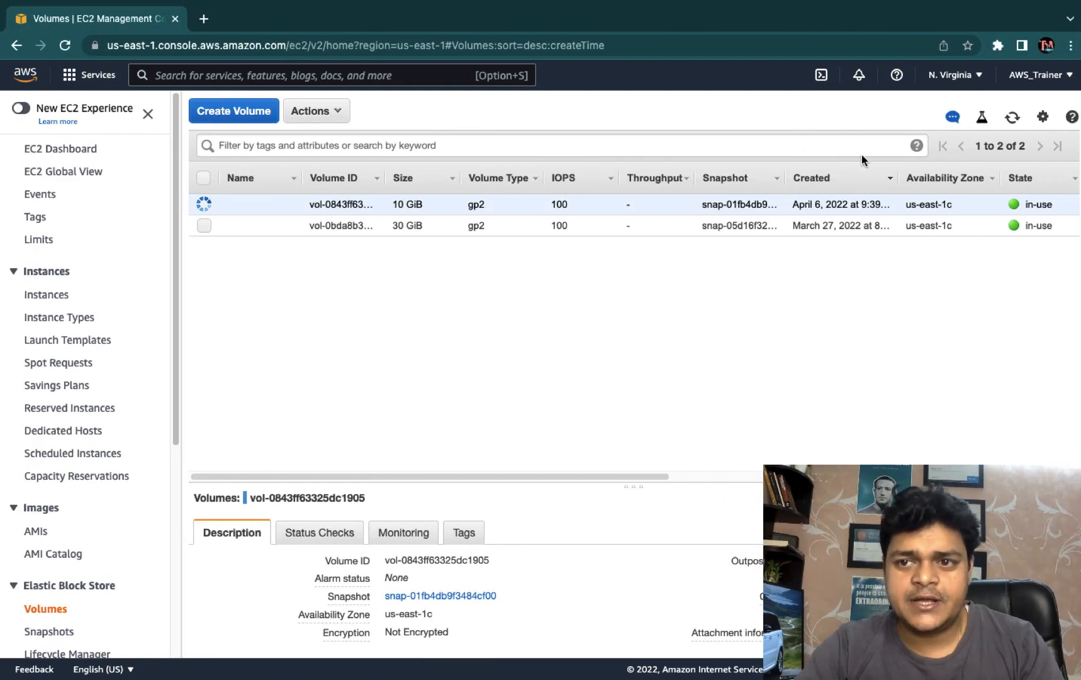
click(1012, 116)
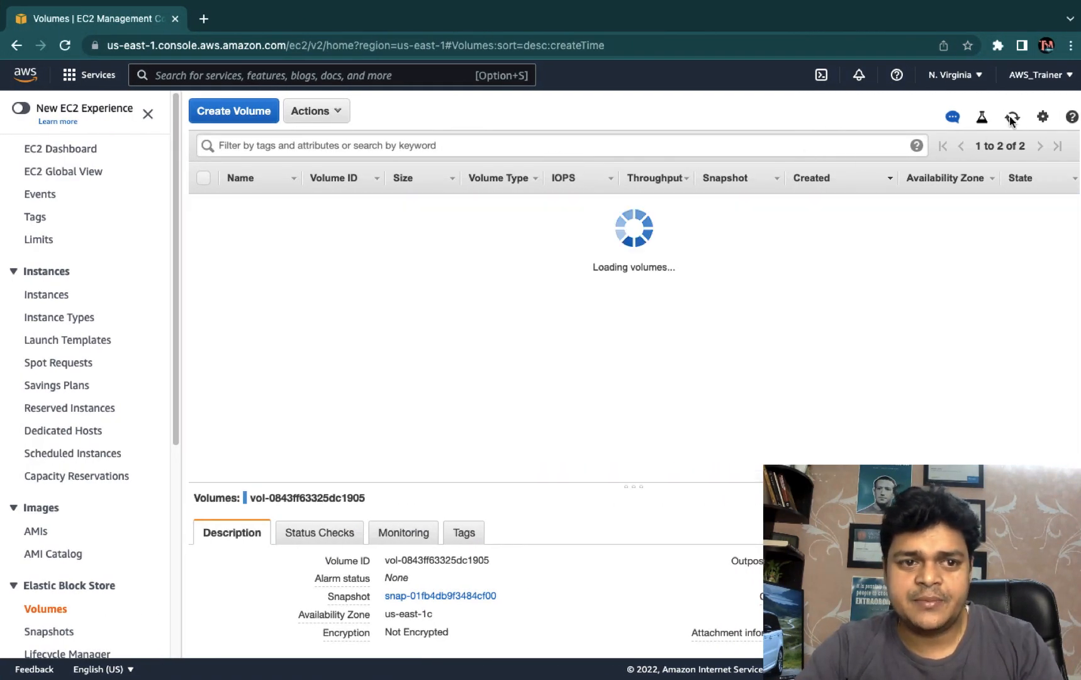
click(71, 150)
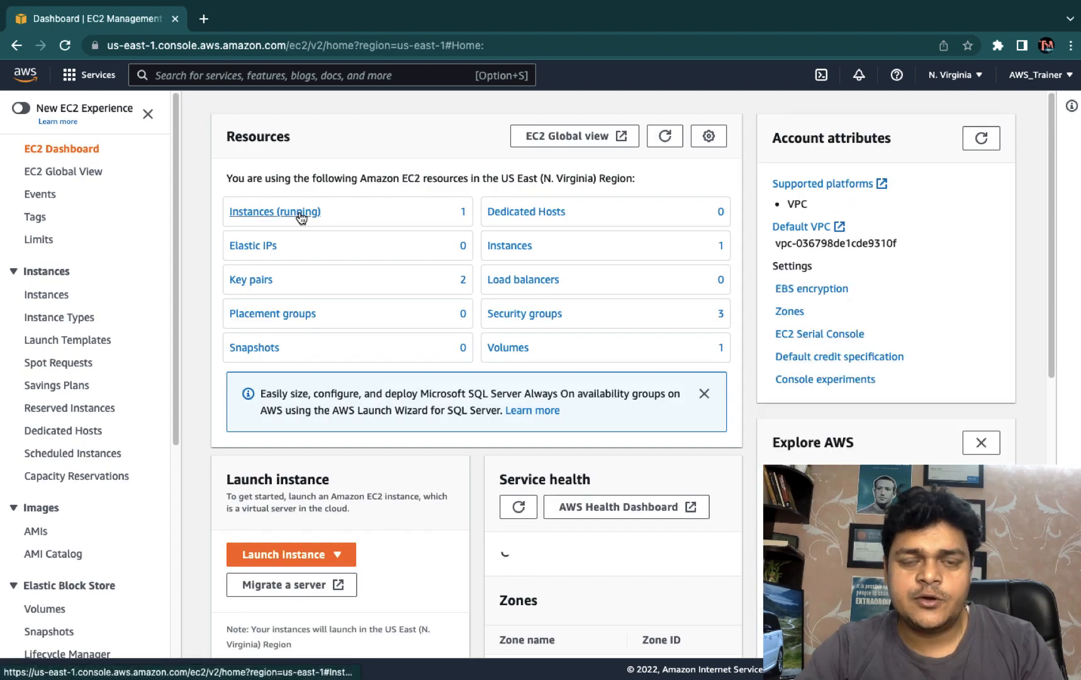
click(299, 212)
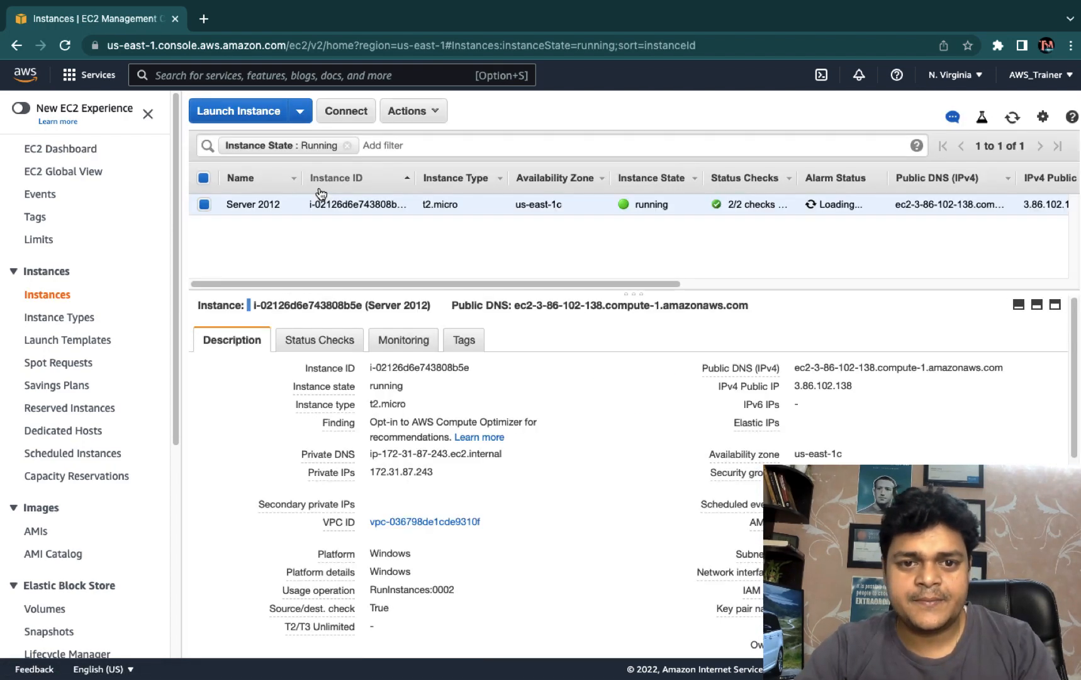
click(409, 112)
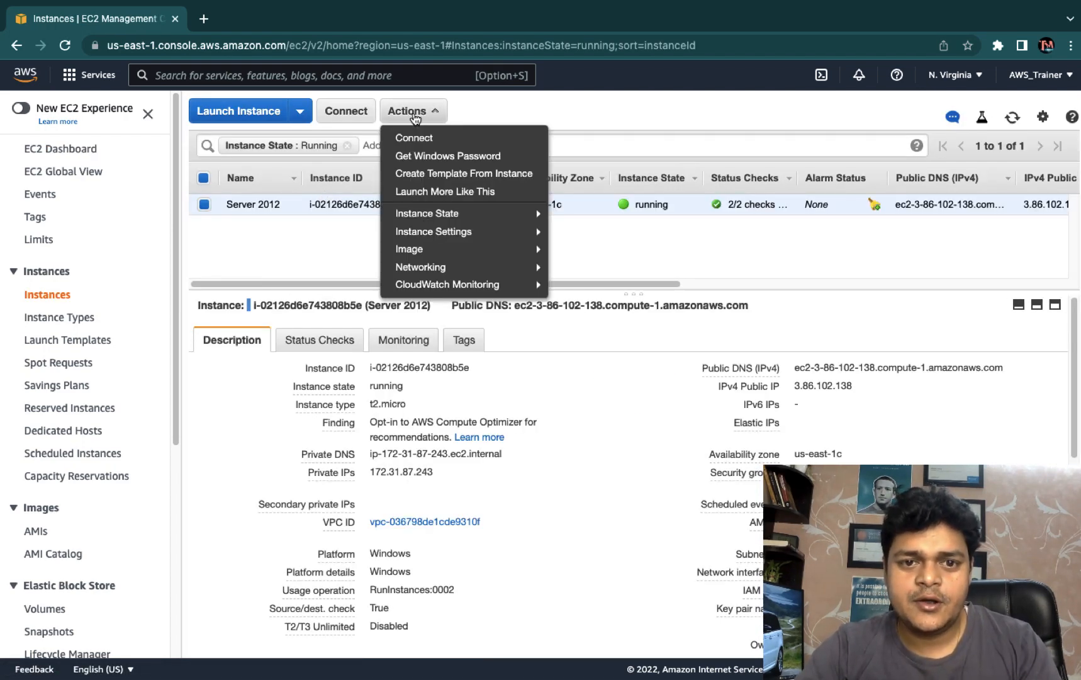
mouse_move(431, 255)
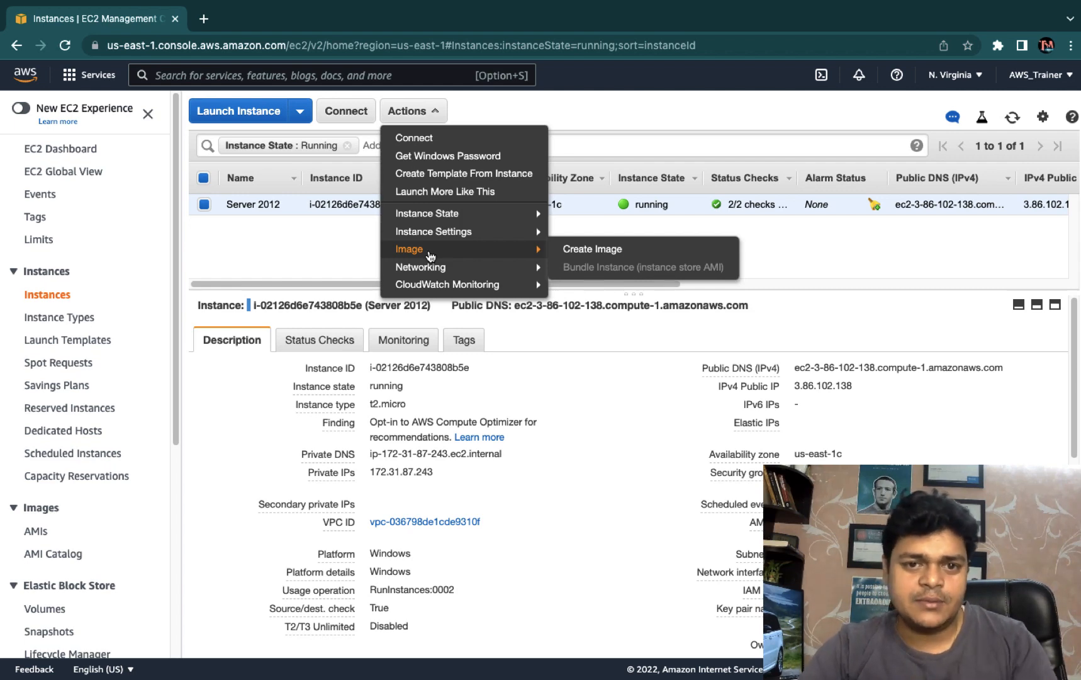
click(595, 249)
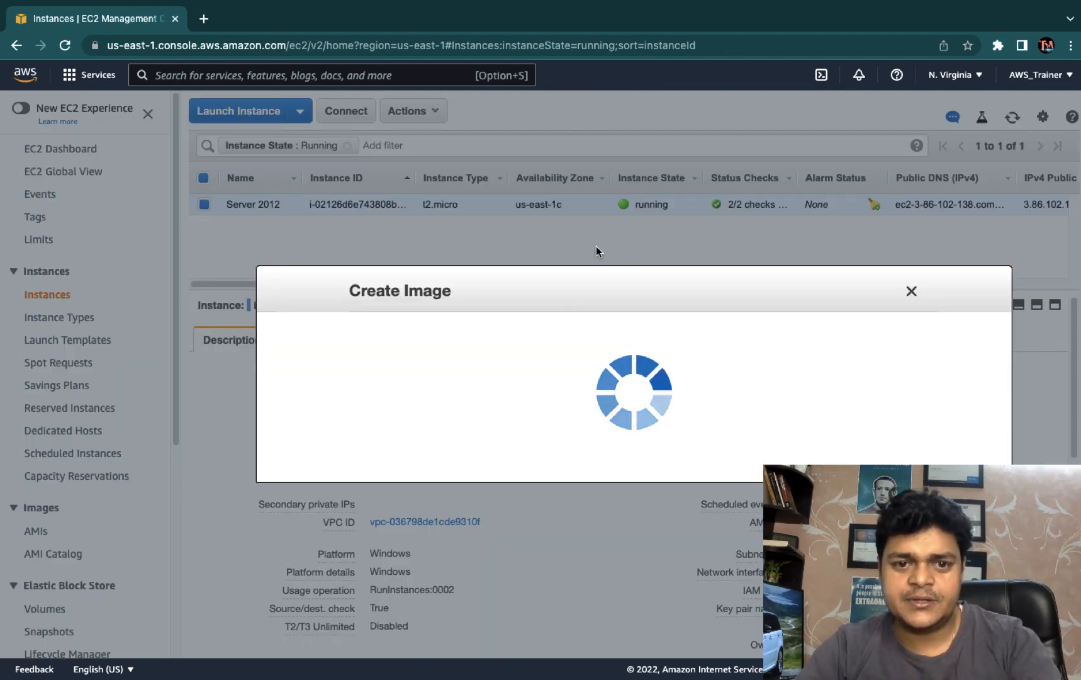
click(415, 238)
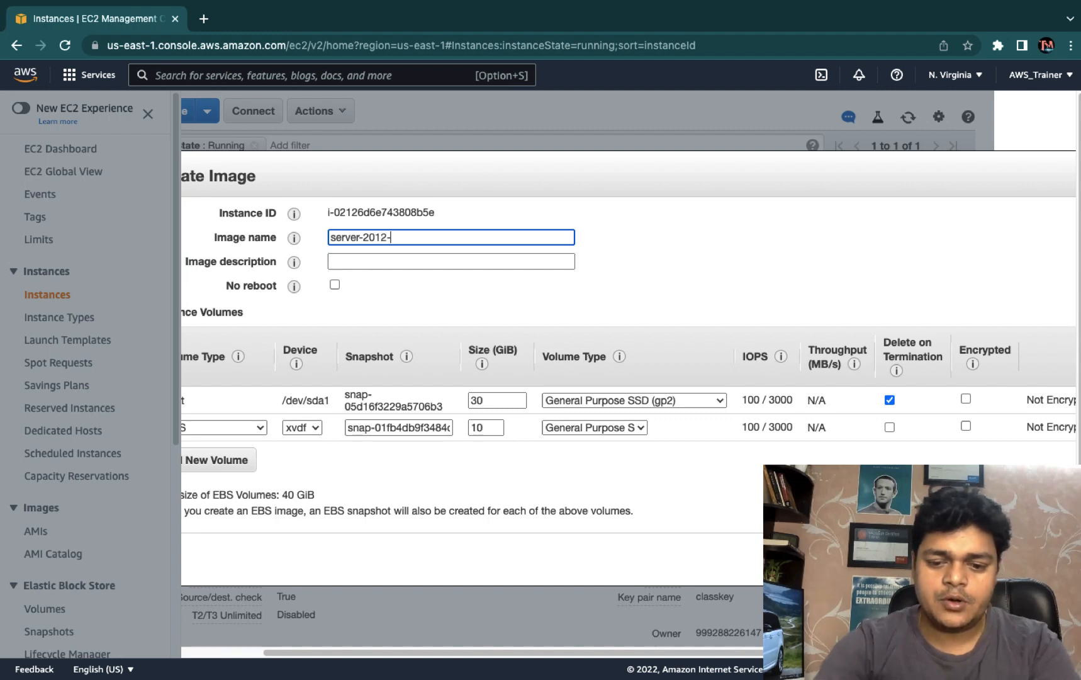
text(server-2012-clone)
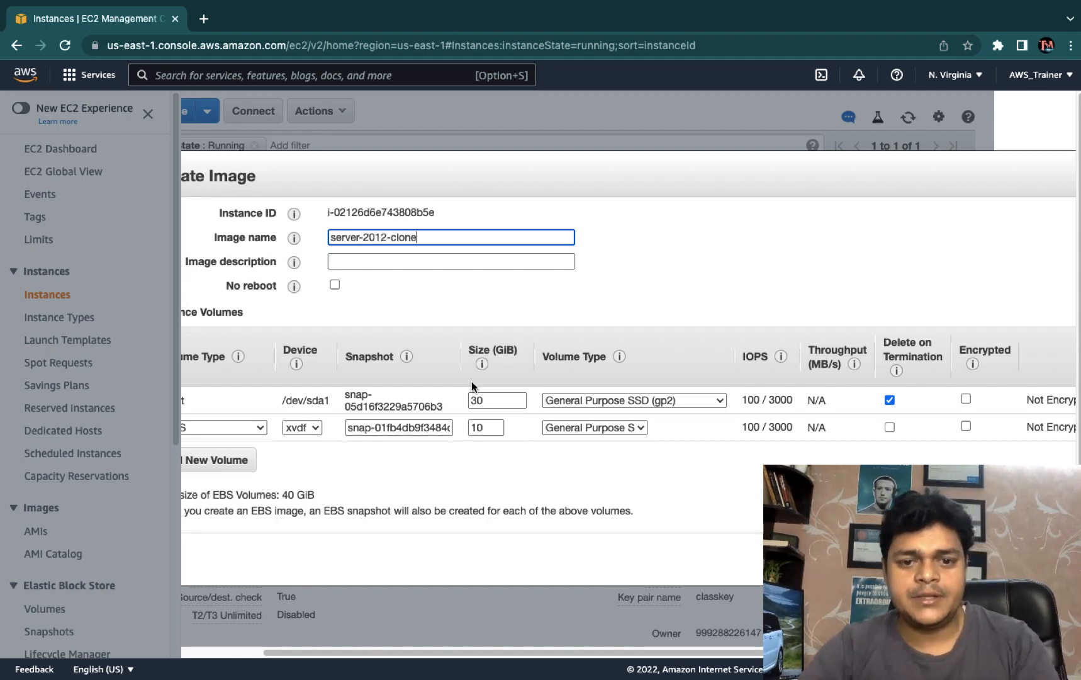
- Review the image's volumes and the 10 GiB volume's Delete on Termination option, then submit the image creation request
scroll(414, 430, left, 2)
scroll(414, 430, left, 2)
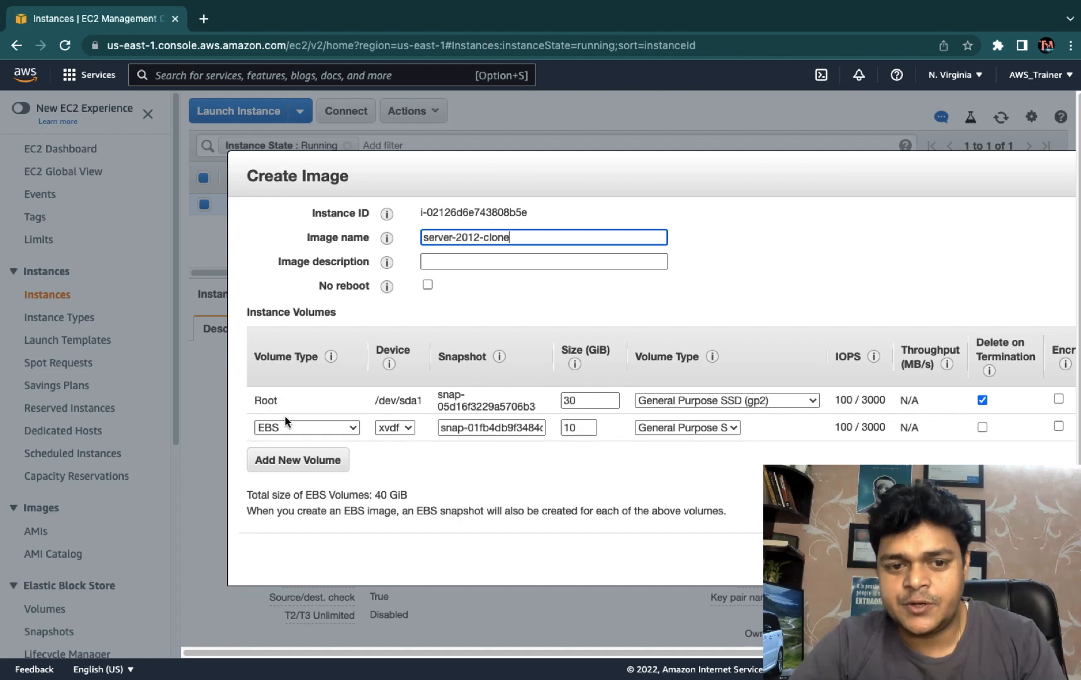
scroll(419, 432, right, 4)
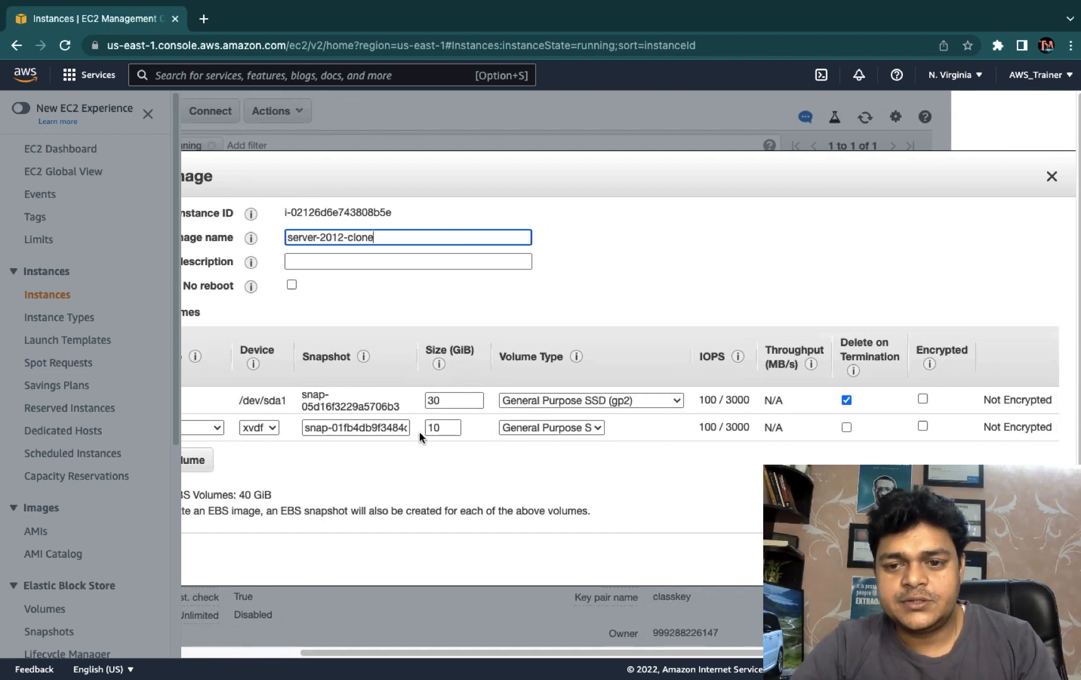
click(843, 427)
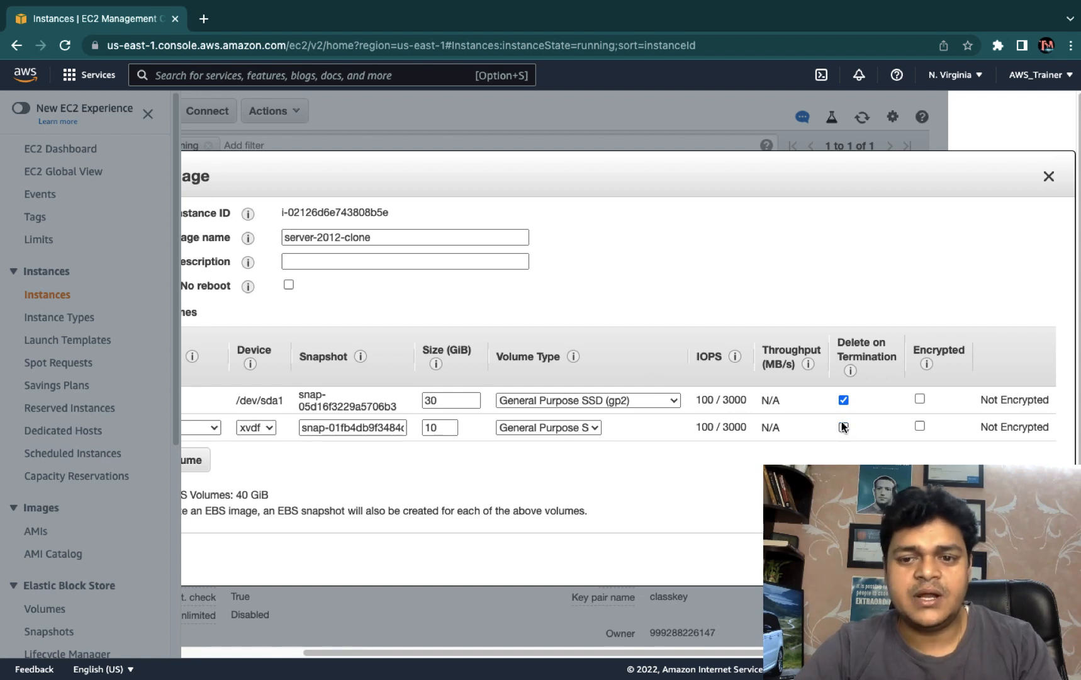
click(843, 426)
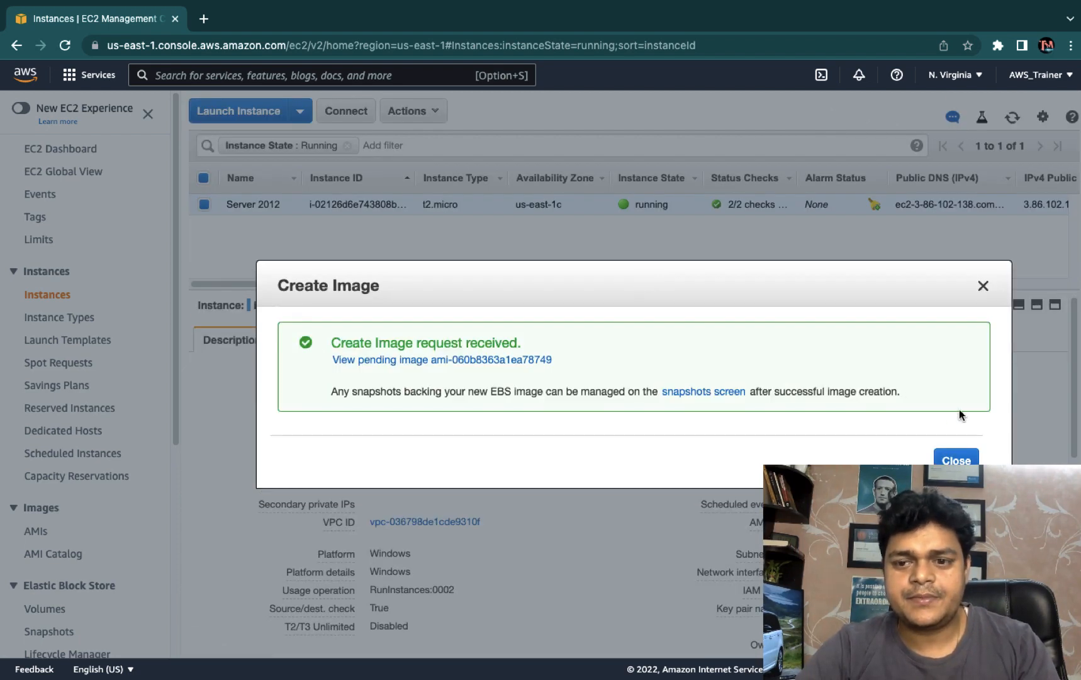
click(953, 458)
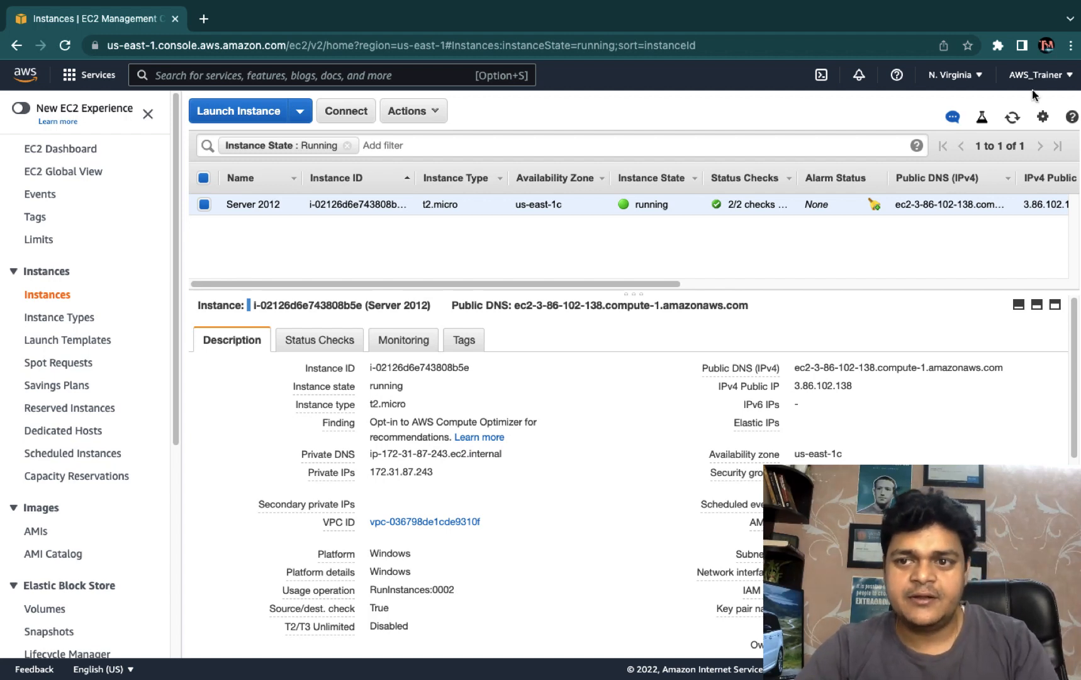
- Refresh the Instances list and check the new image's status in the AMIs list
click(1012, 118)
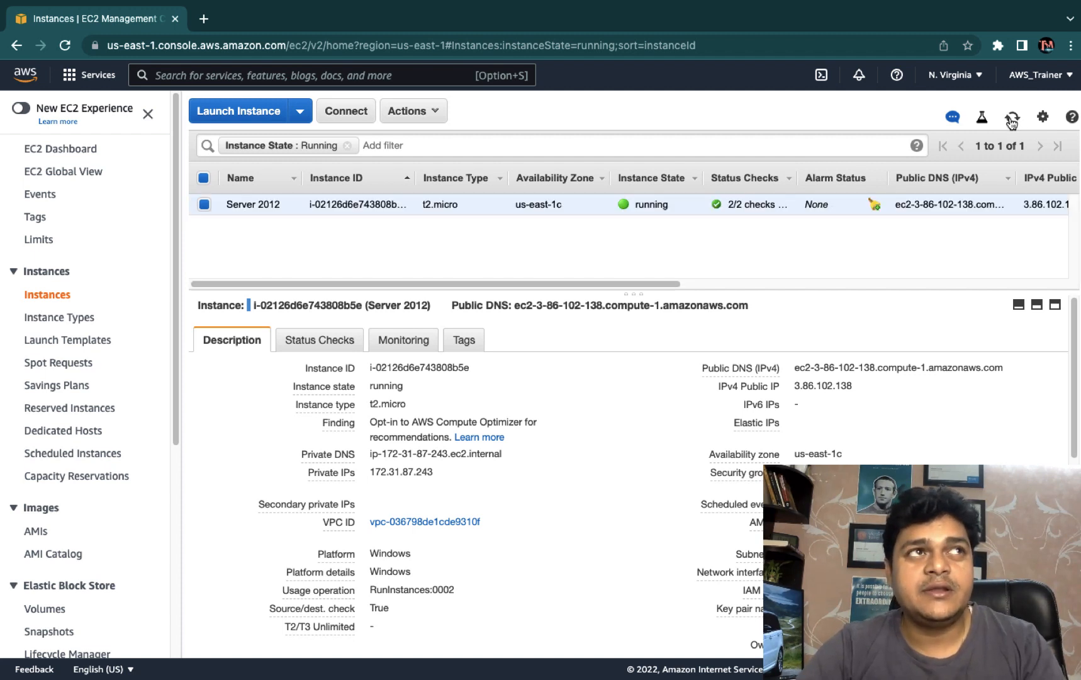
click(1012, 119)
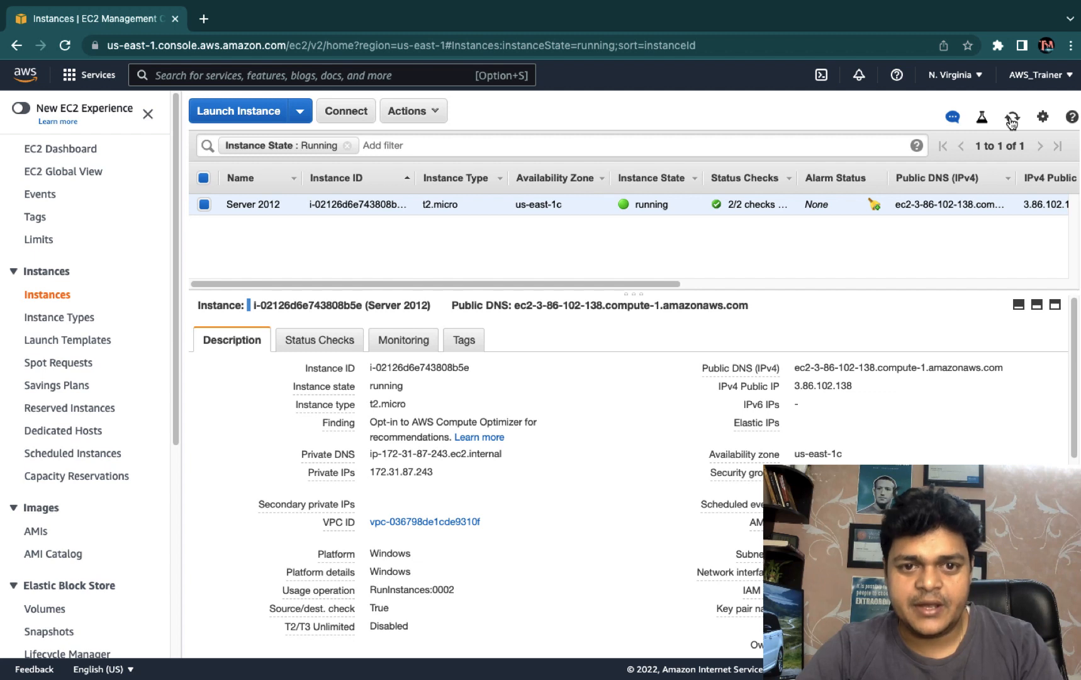
click(1012, 119)
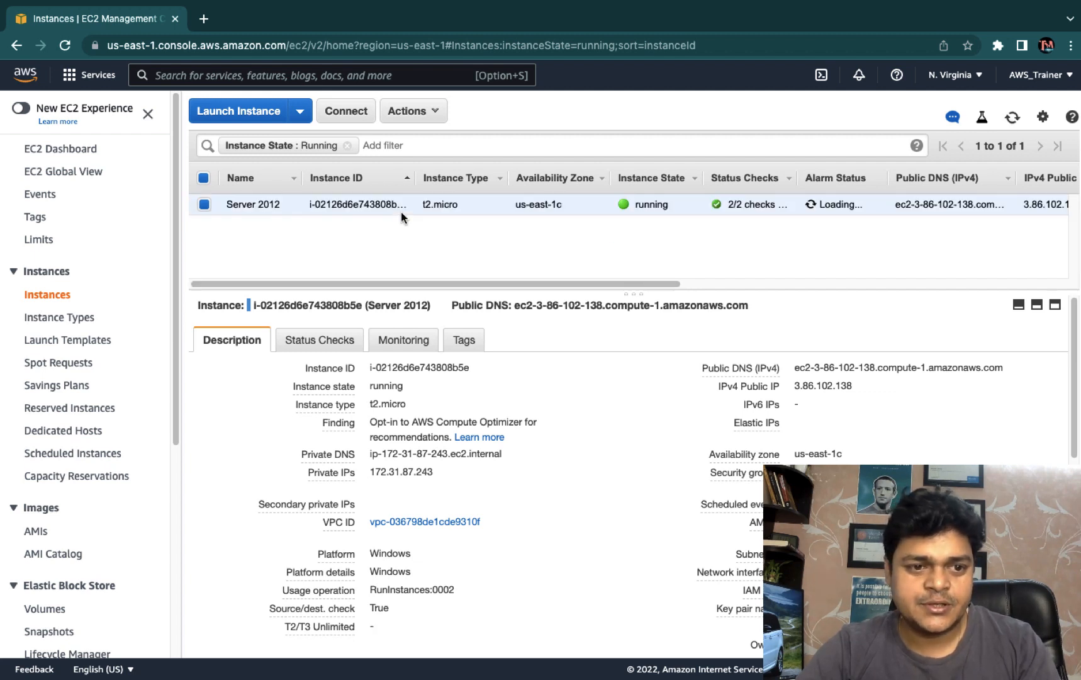
click(35, 530)
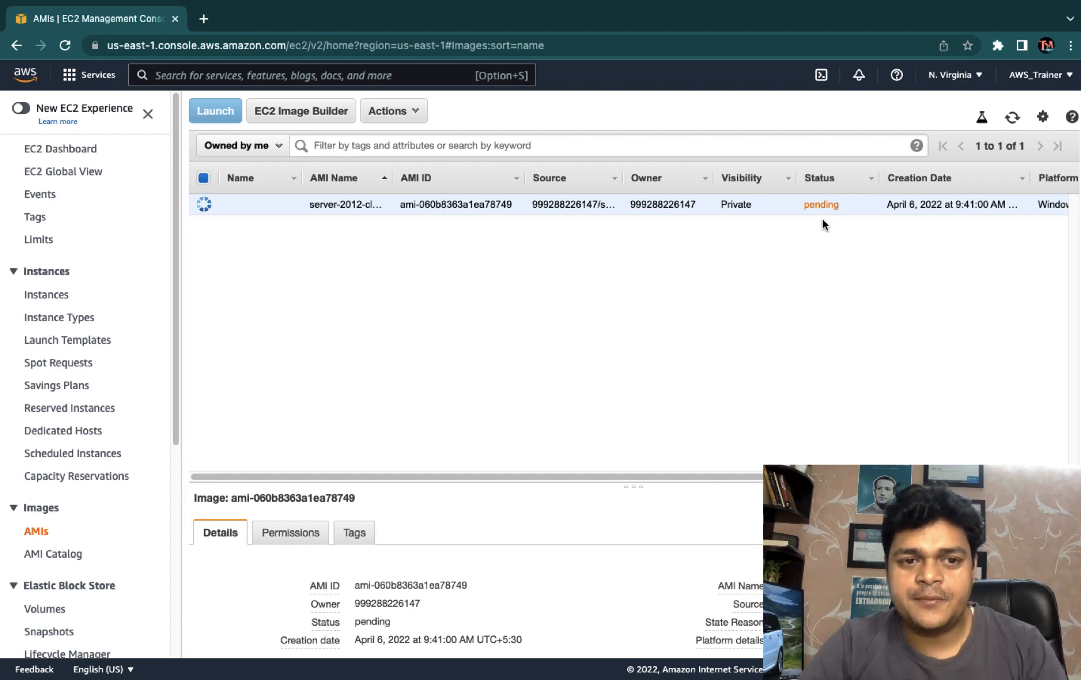
key(ctrl+Left)
key(ctrl+Left)
key(ctrl+Left)
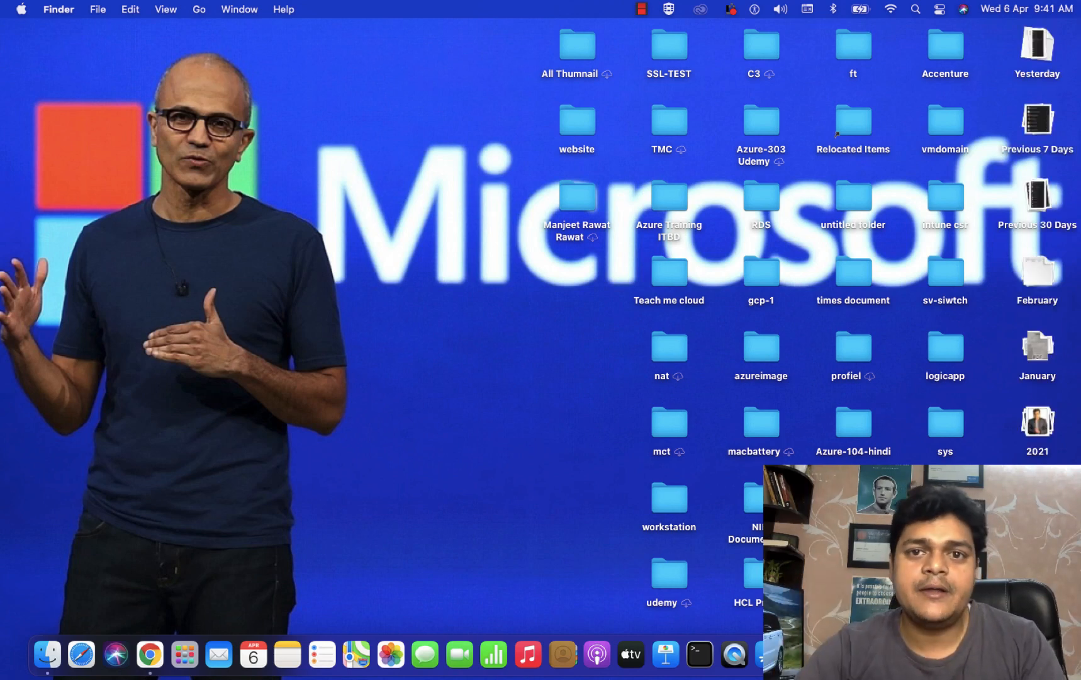
right_click(972, 655)
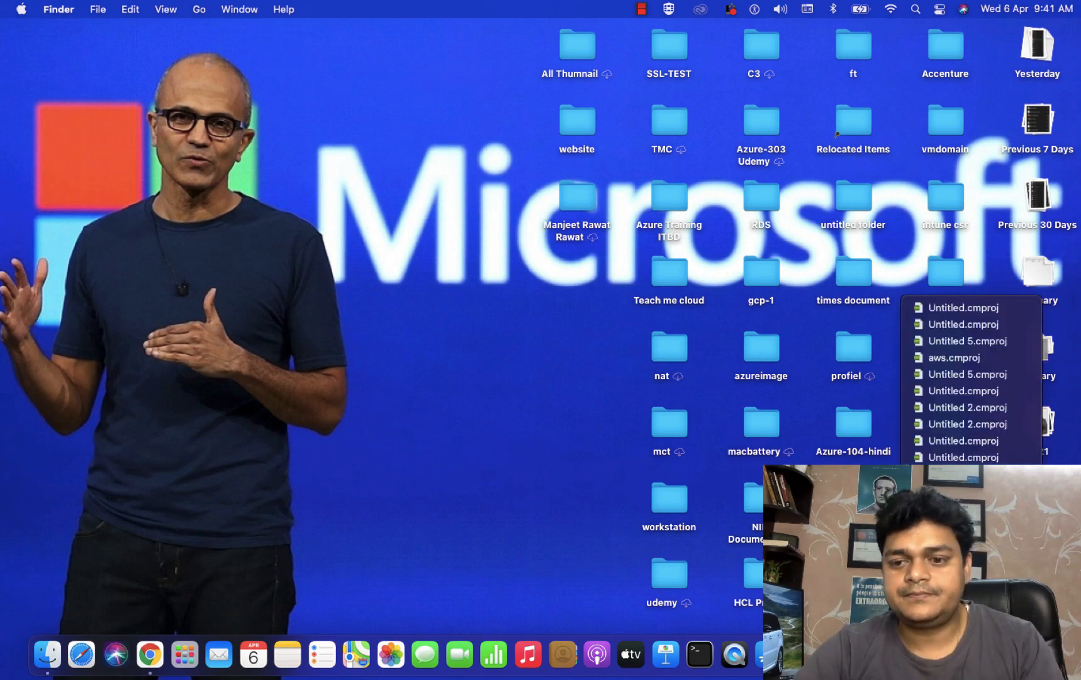